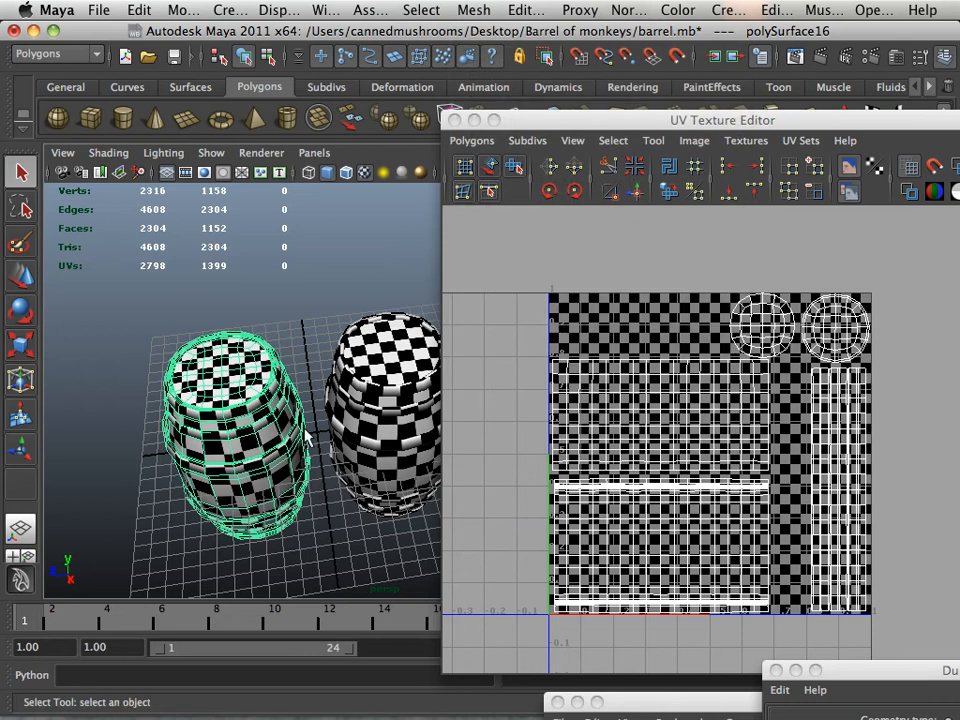
Set up a UV snapshot of the selected barrel with a size of 2048 by 2048
drag(306, 439, 190, 310)
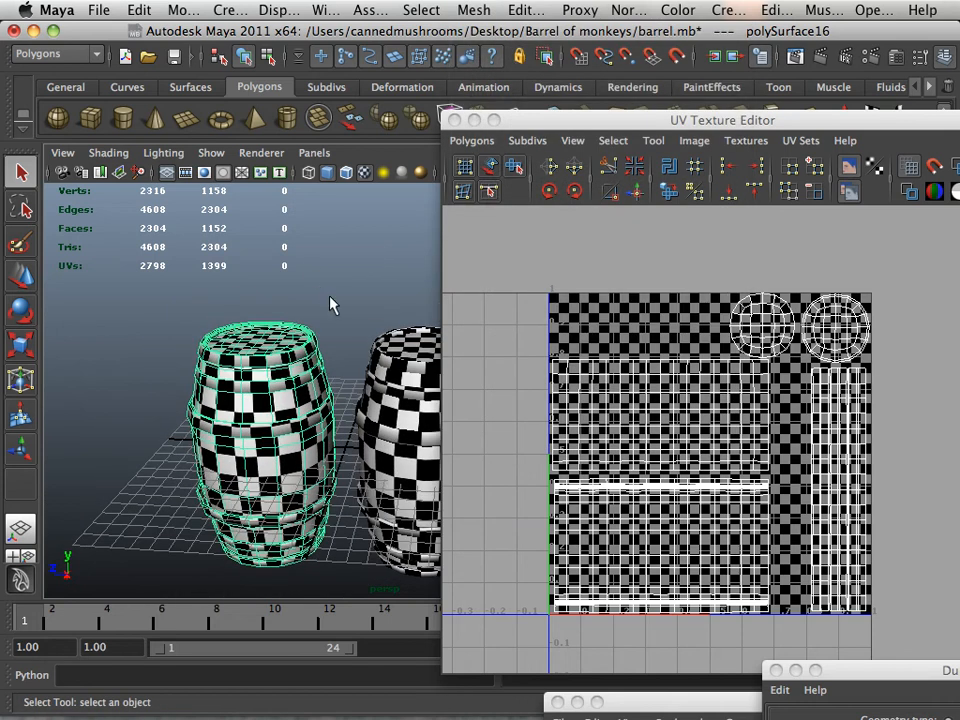
drag(530, 125, 487, 52)
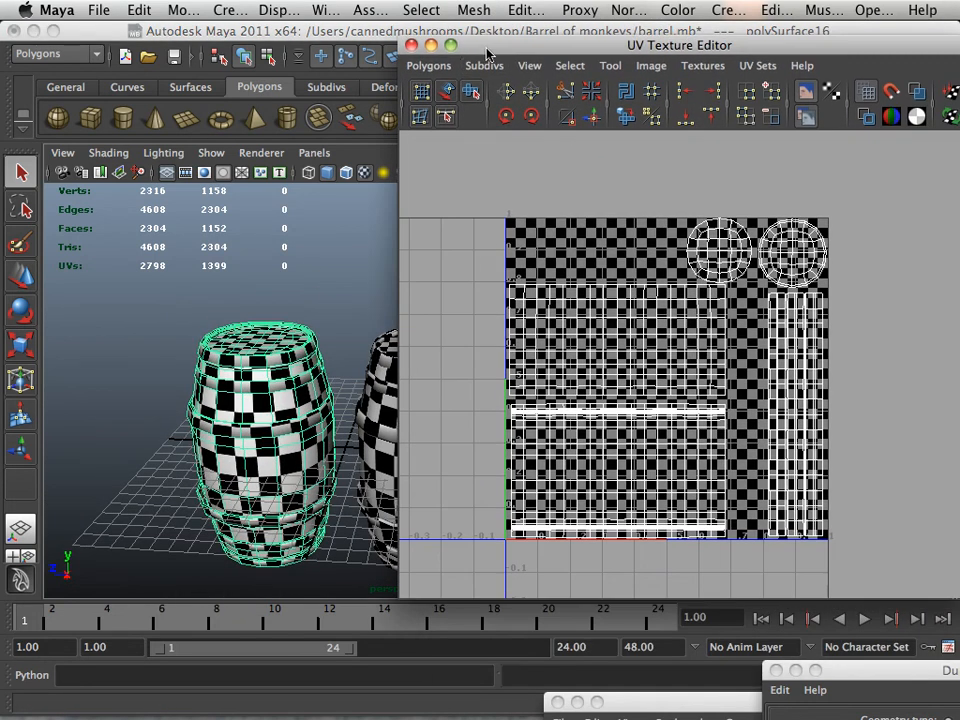
click(432, 66)
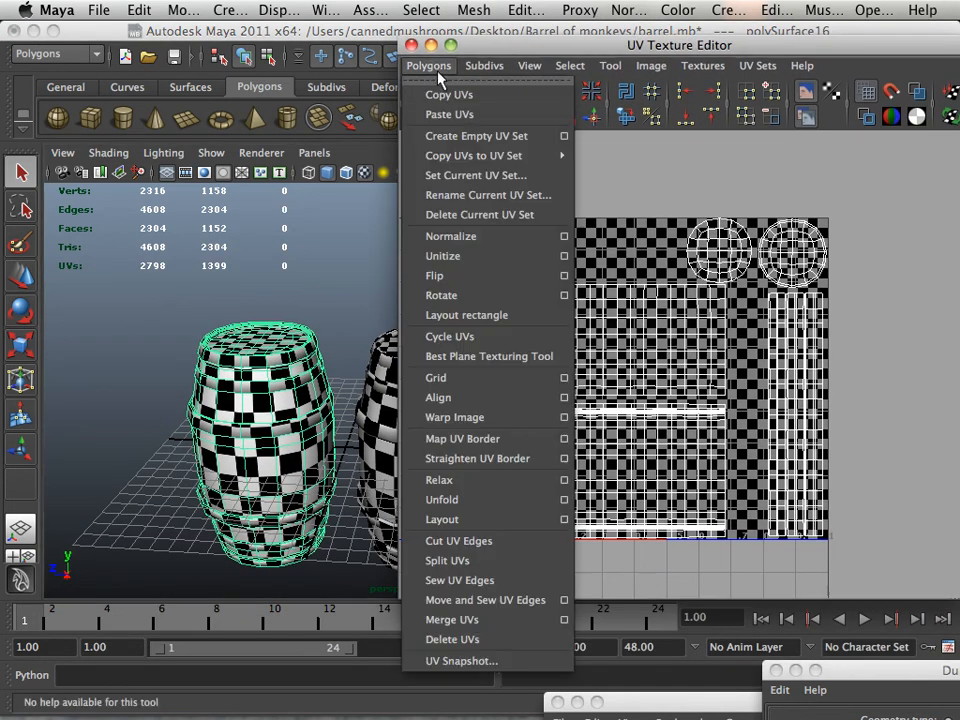
click(490, 660)
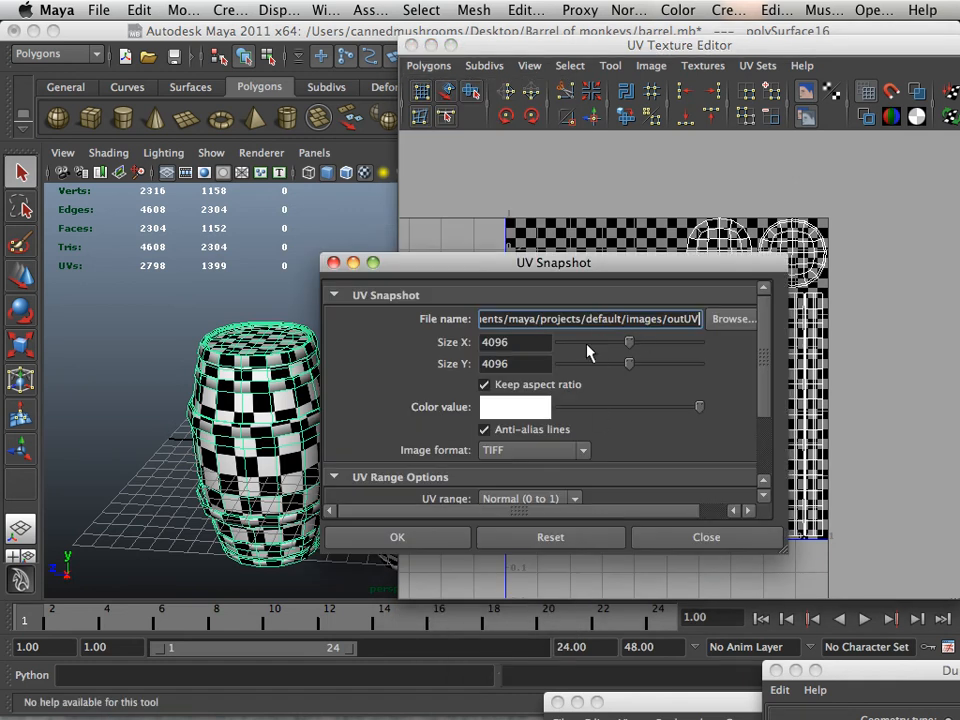
click(527, 346)
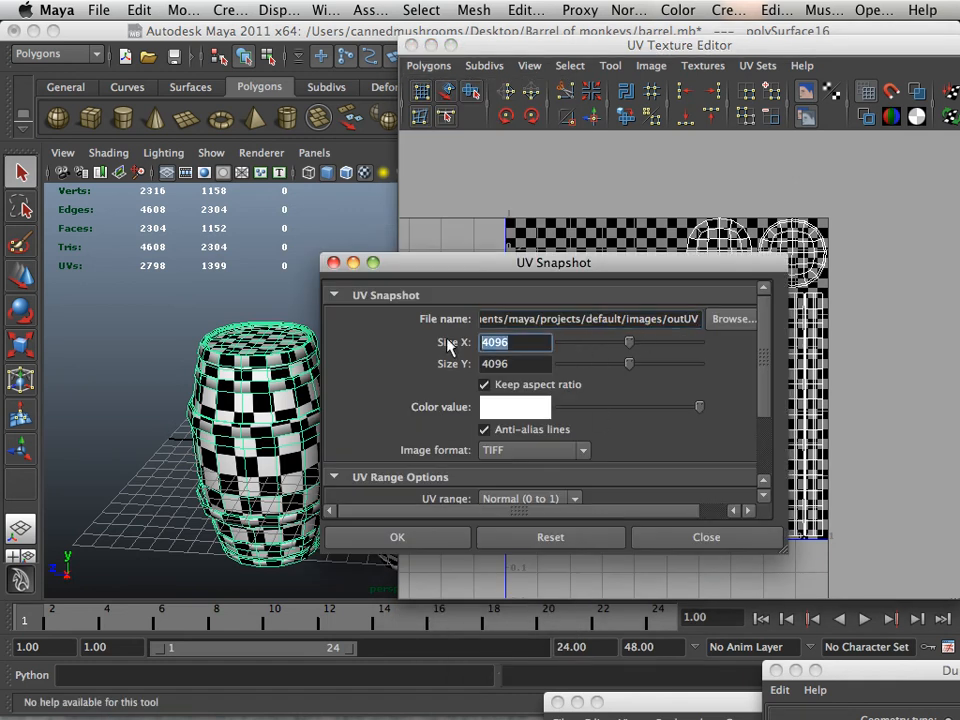
text(2048)
key(Tab)
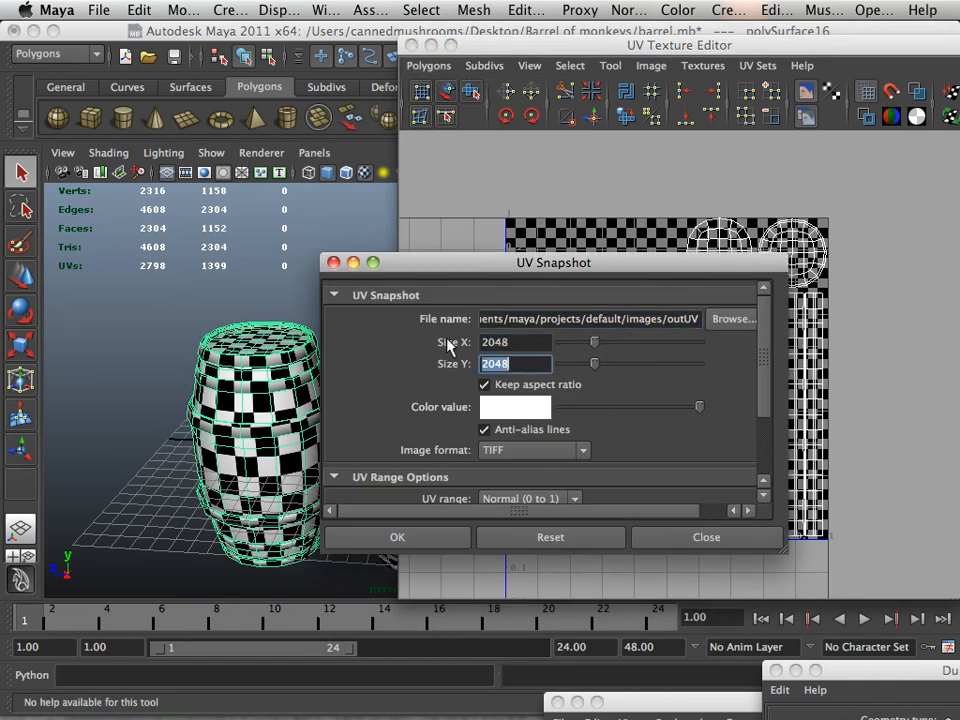
Export the UV snapshot as mirror.tif into the Barrel of monkeys folder on the Desktop
click(722, 320)
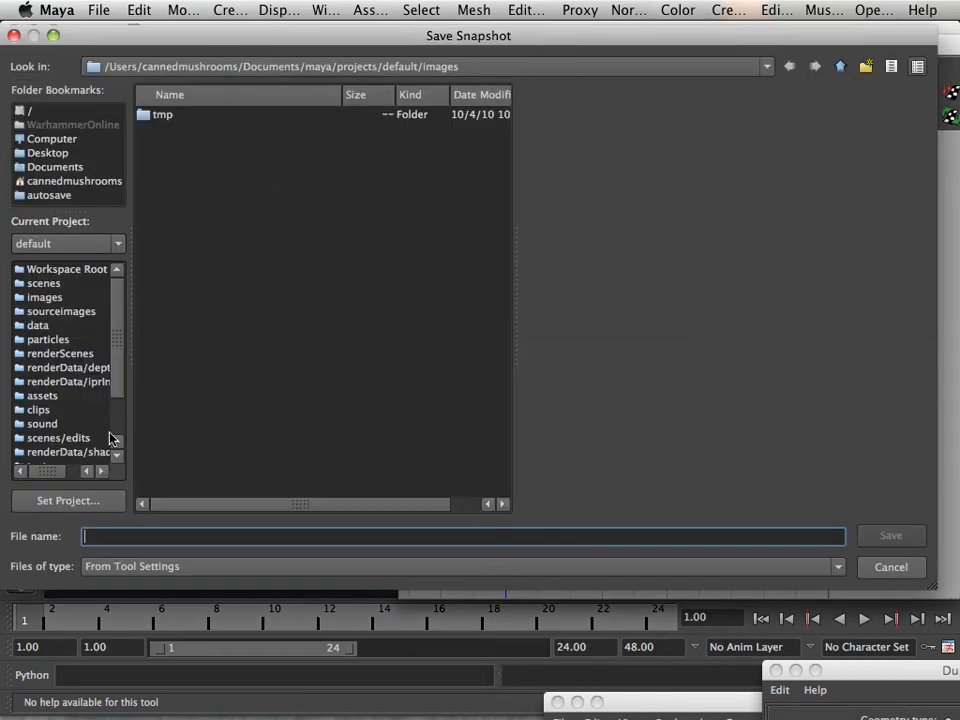
click(47, 153)
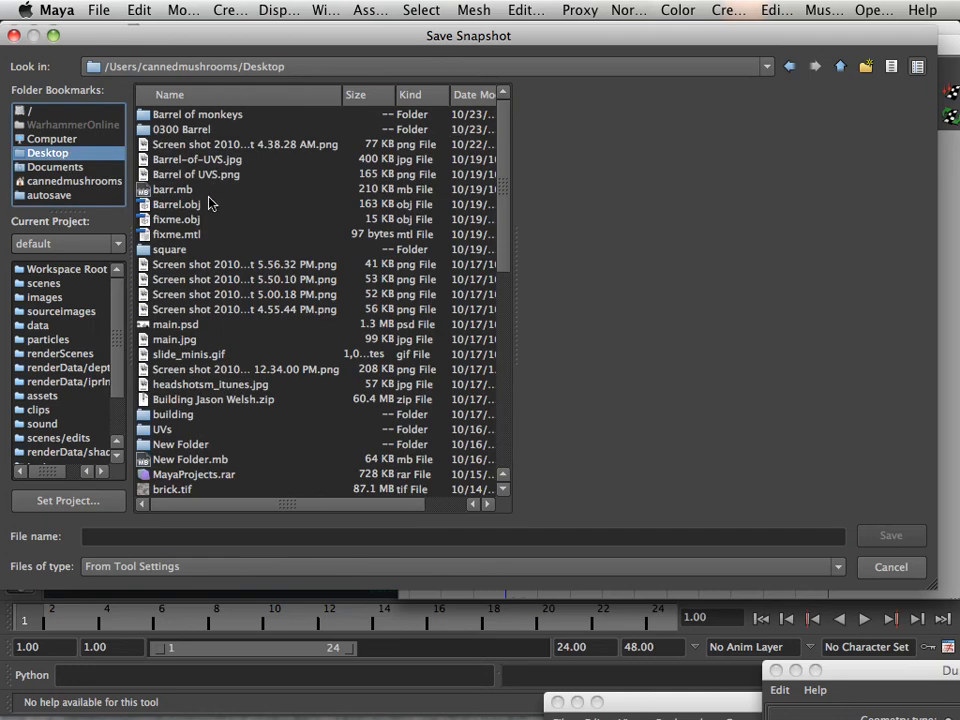
key(Tab)
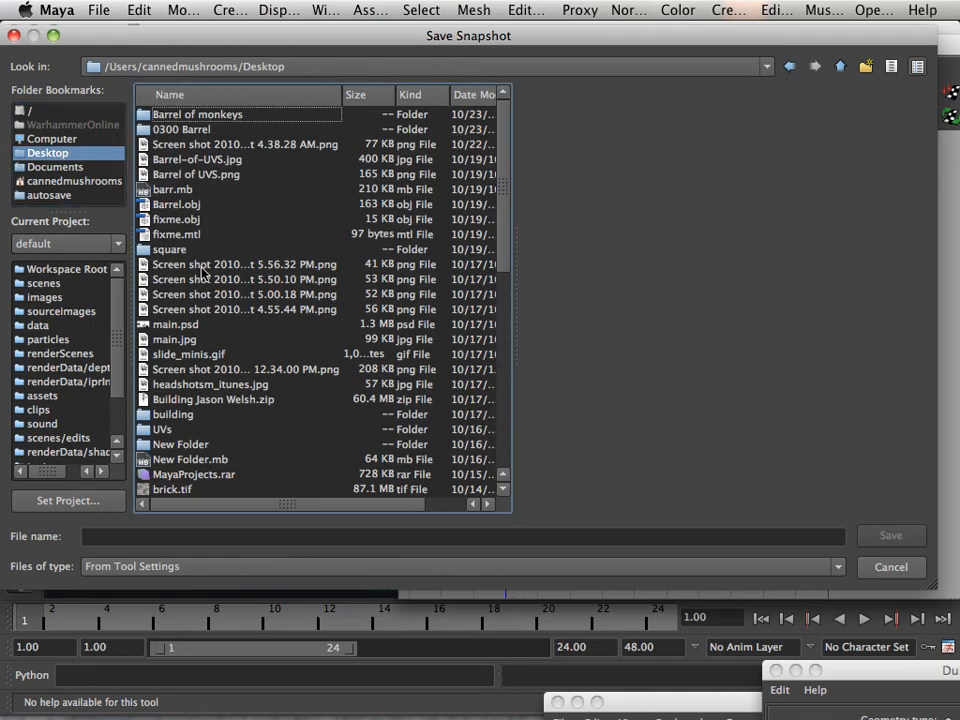
double_click(207, 117)
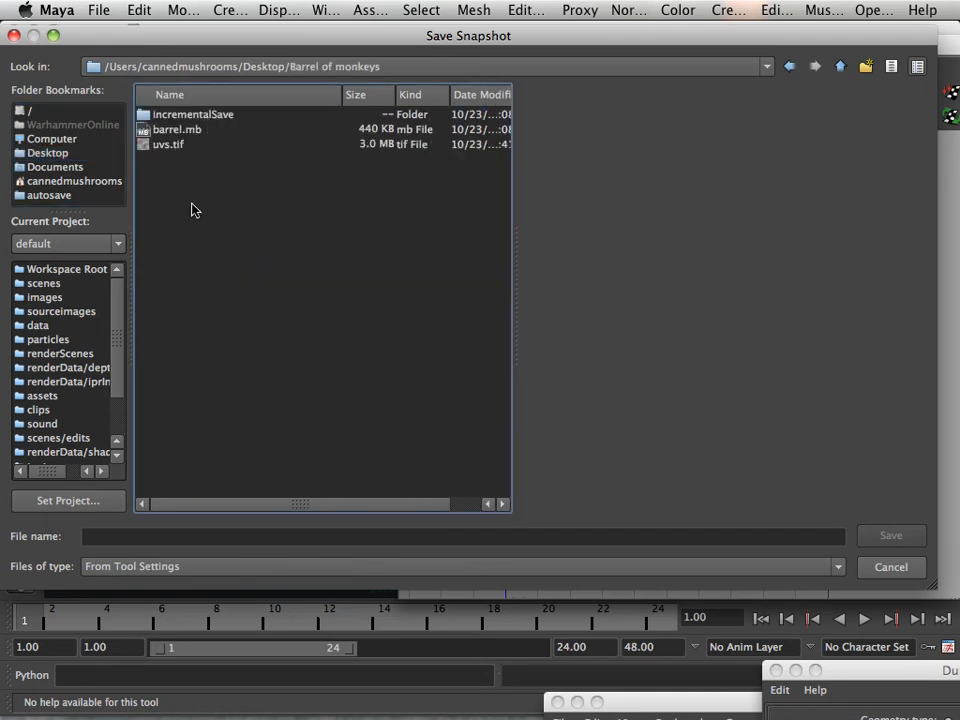
click(122, 535)
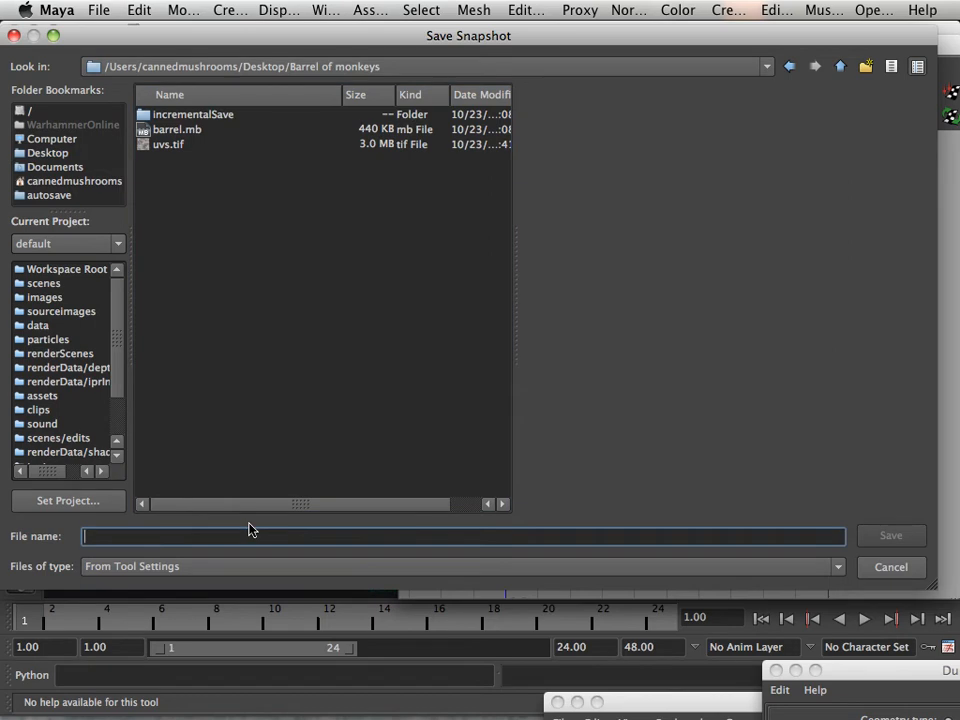
text(mirror)
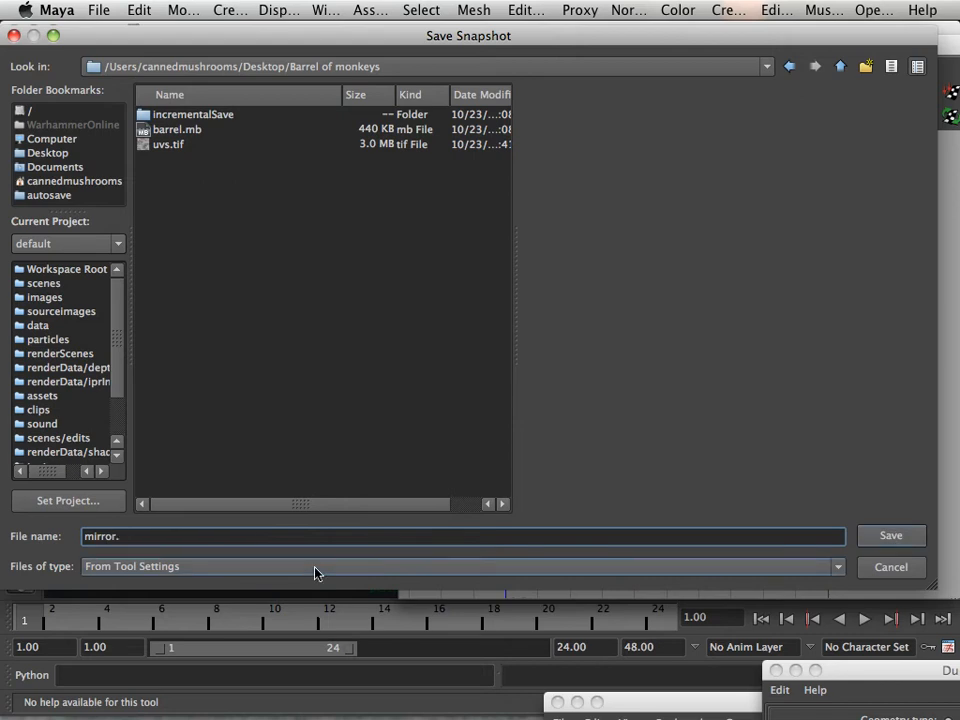
text(.tif)
click(868, 541)
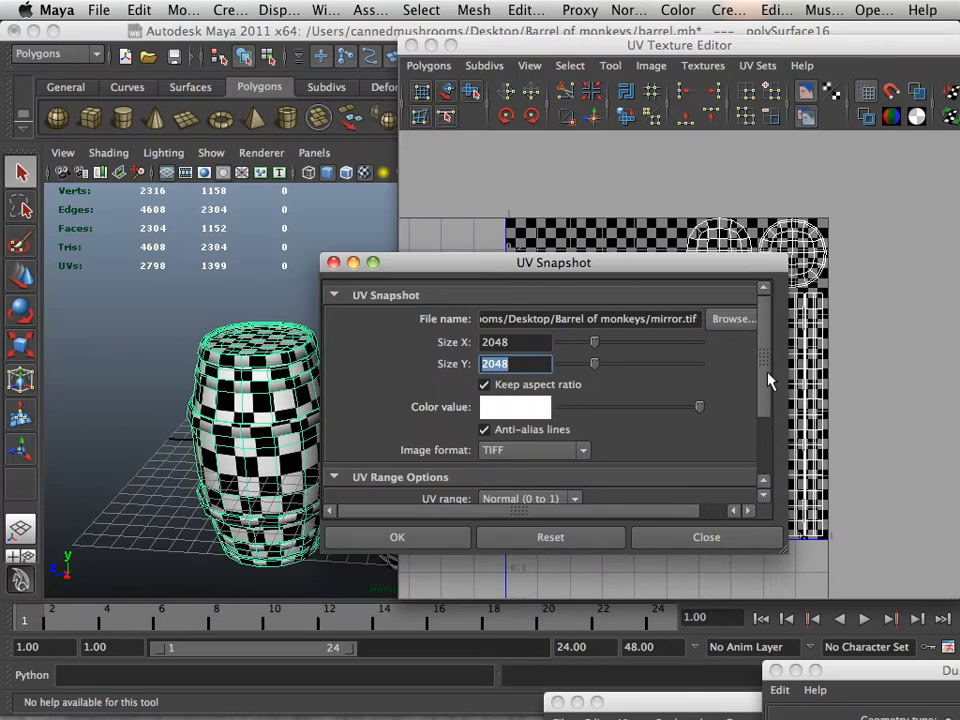
drag(768, 376, 762, 445)
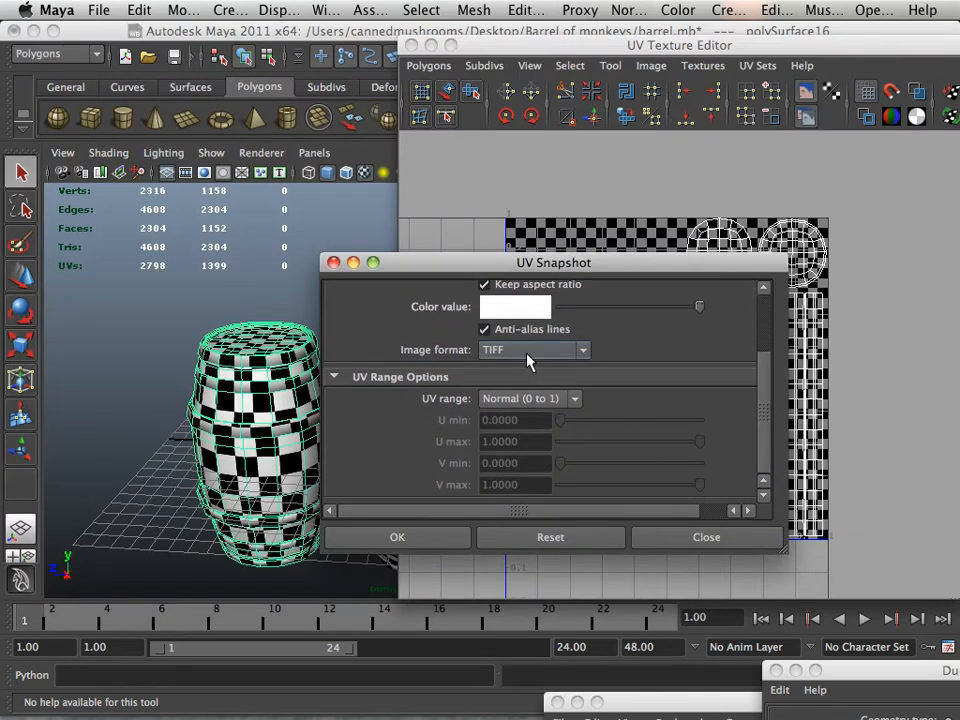
click(428, 540)
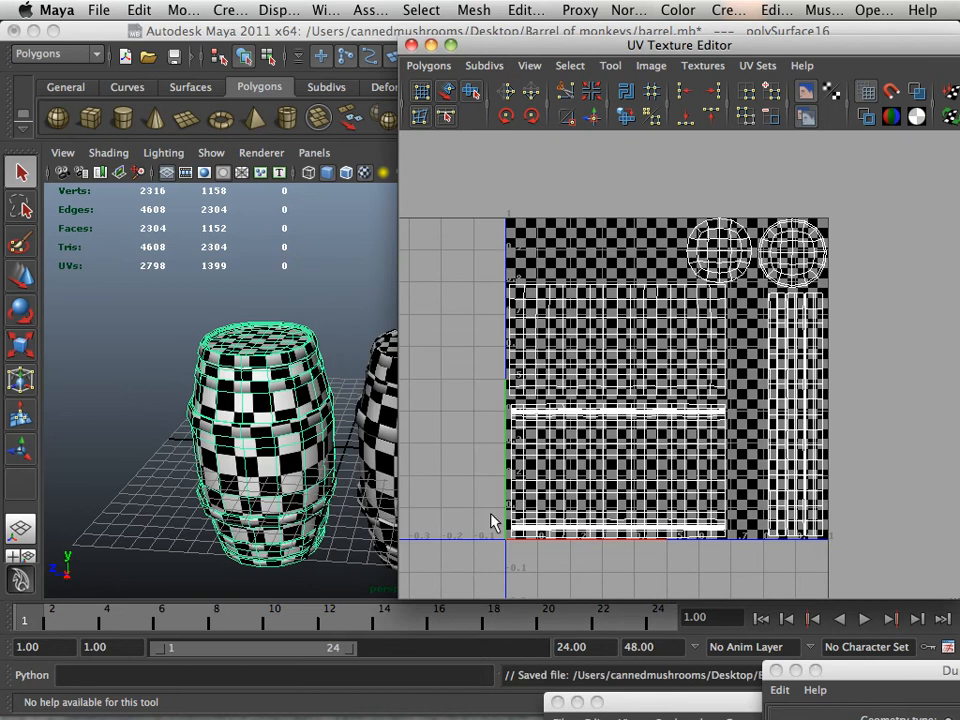
Start a UV snapshot of the second barrel and choose the Desktop's Barrel of monkeys folder as its save location
click(373, 391)
click(429, 65)
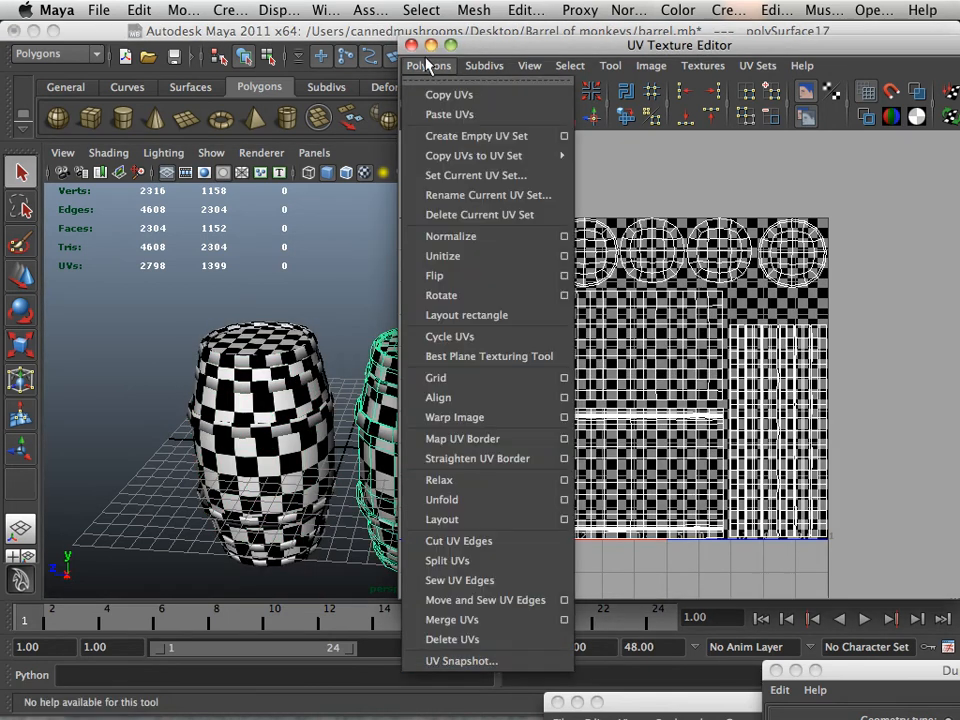
click(462, 661)
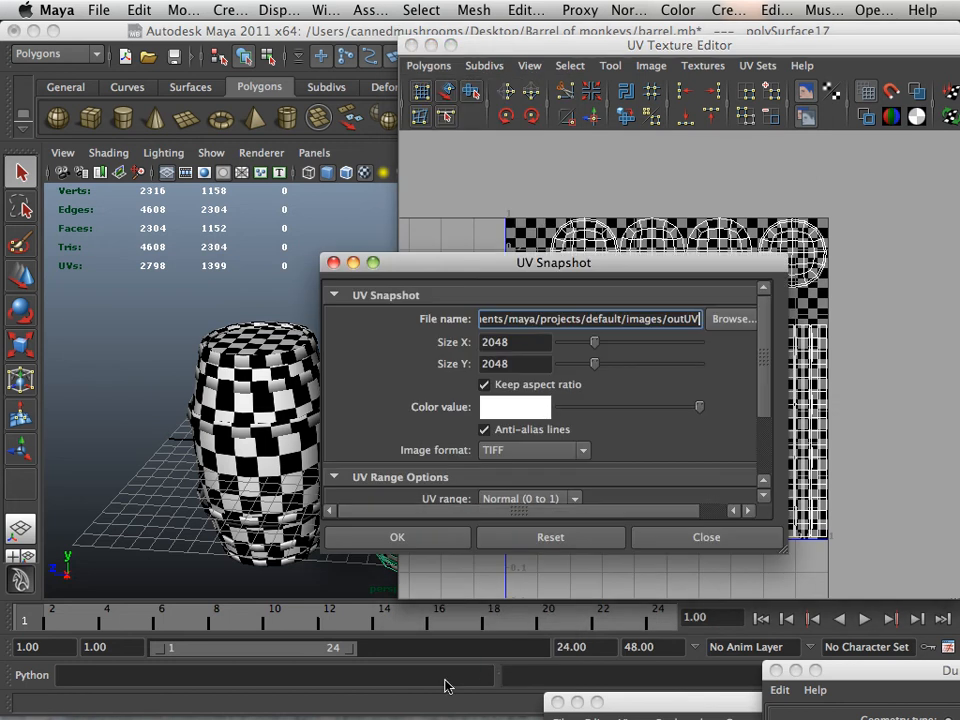
click(733, 318)
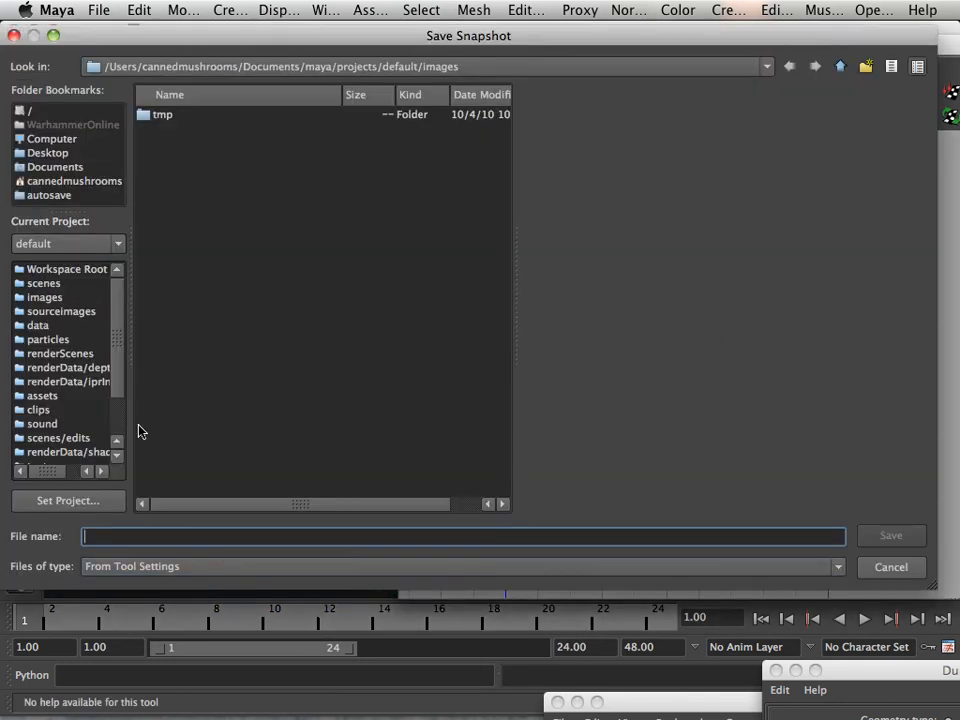
click(57, 153)
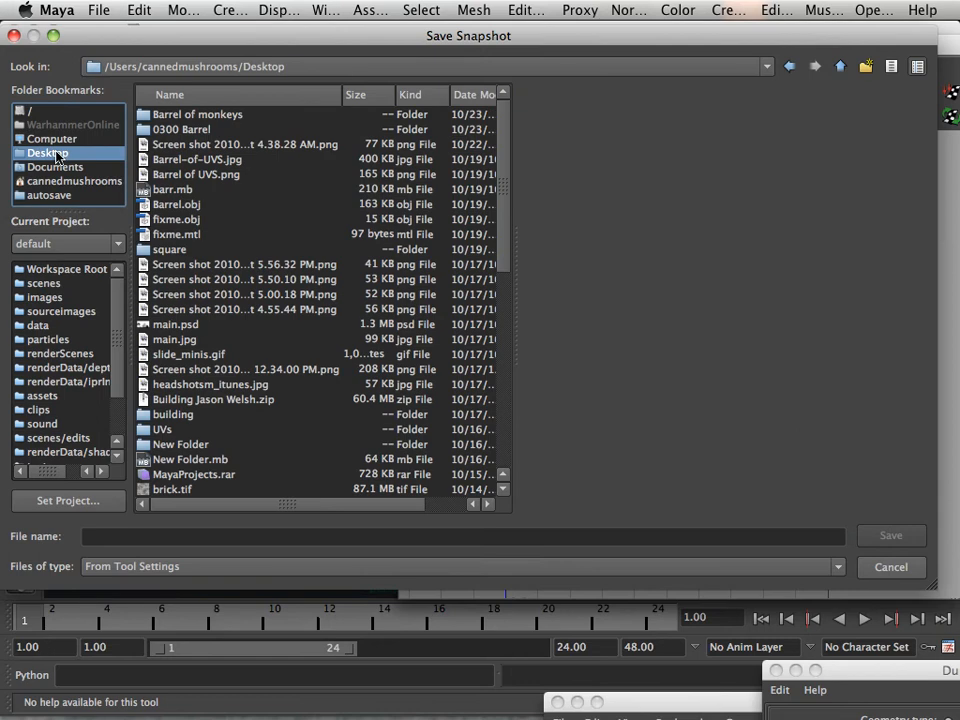
double_click(198, 114)
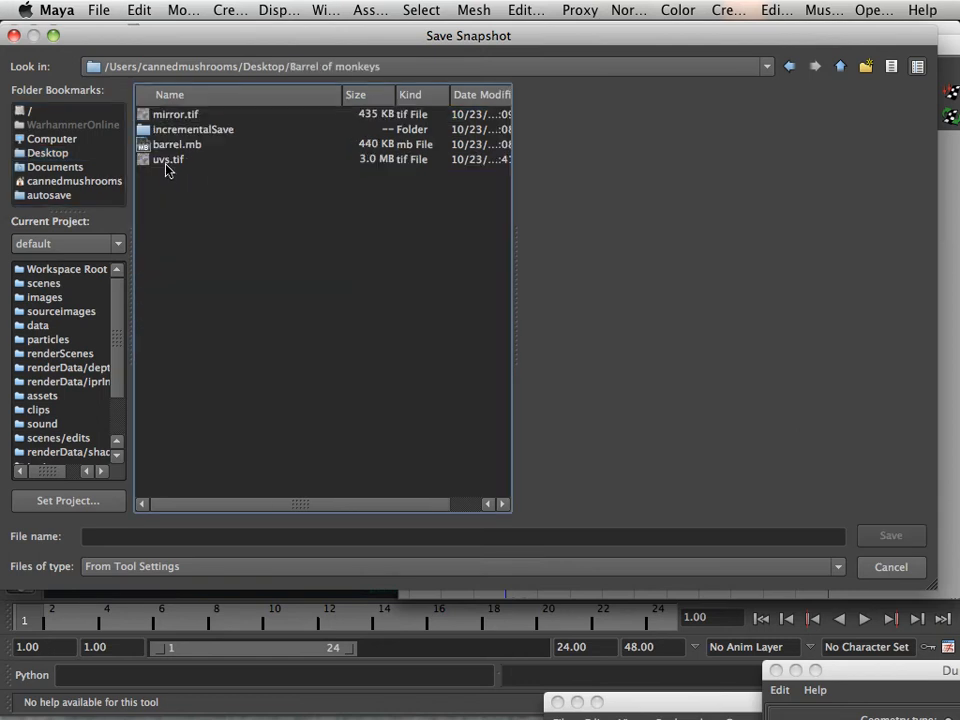
Name the second barrel's snapshot non-mirror.tif, based on the existing mirror.tif name, and export it
click(166, 163)
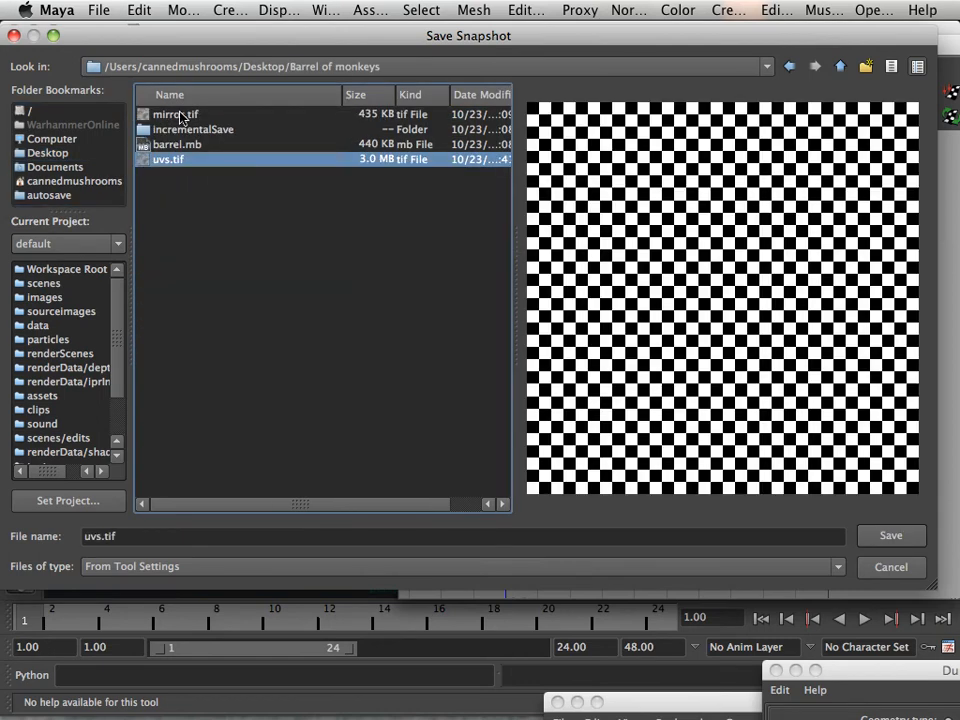
click(182, 118)
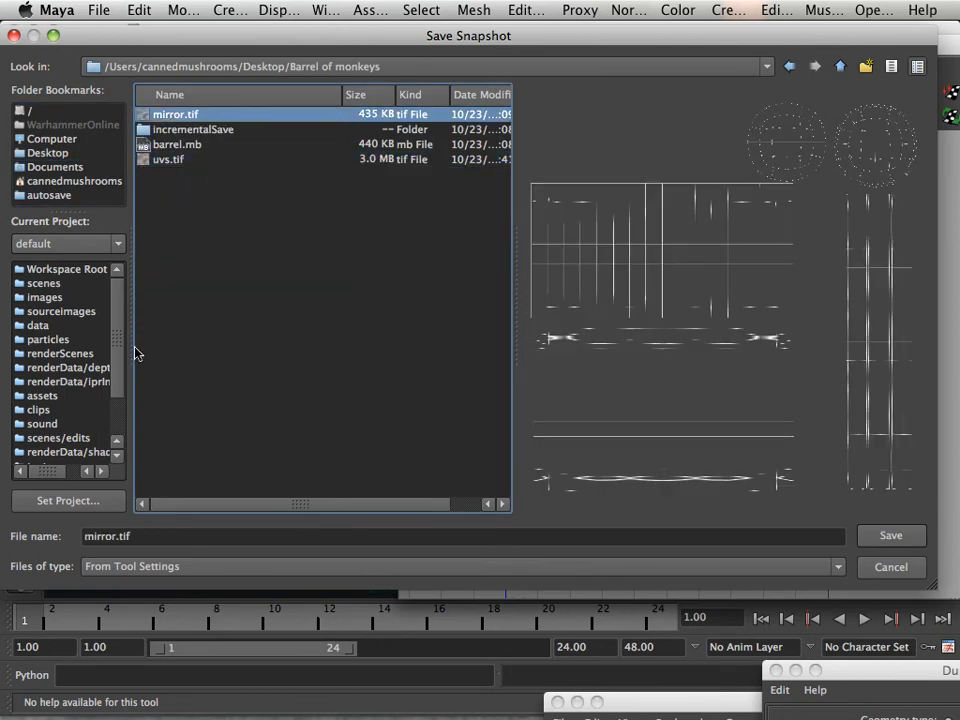
click(84, 539)
text(non-)
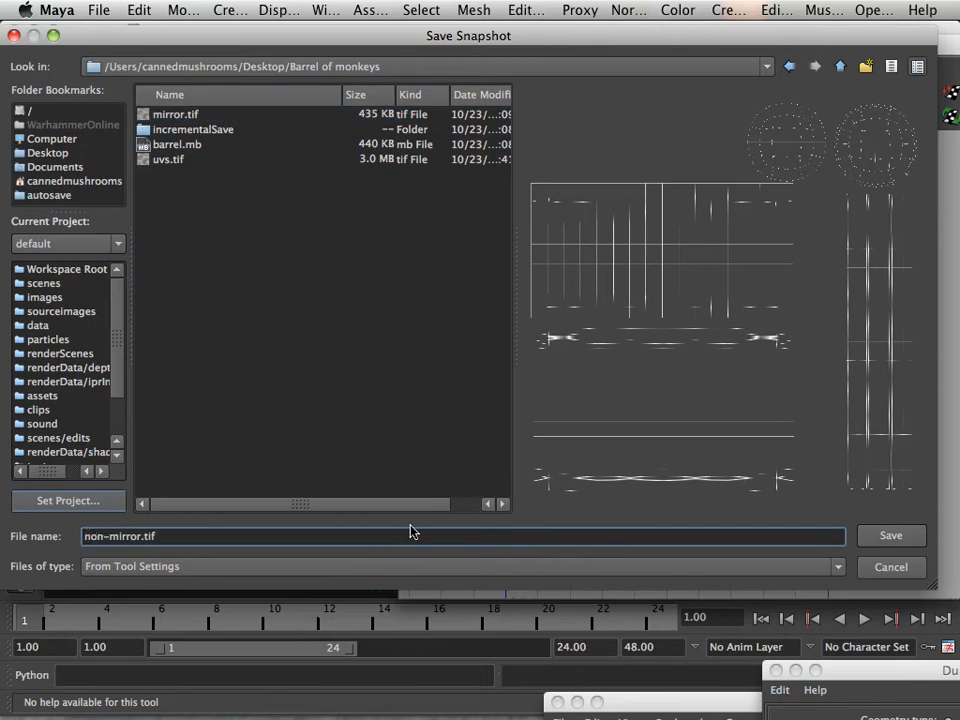
click(860, 537)
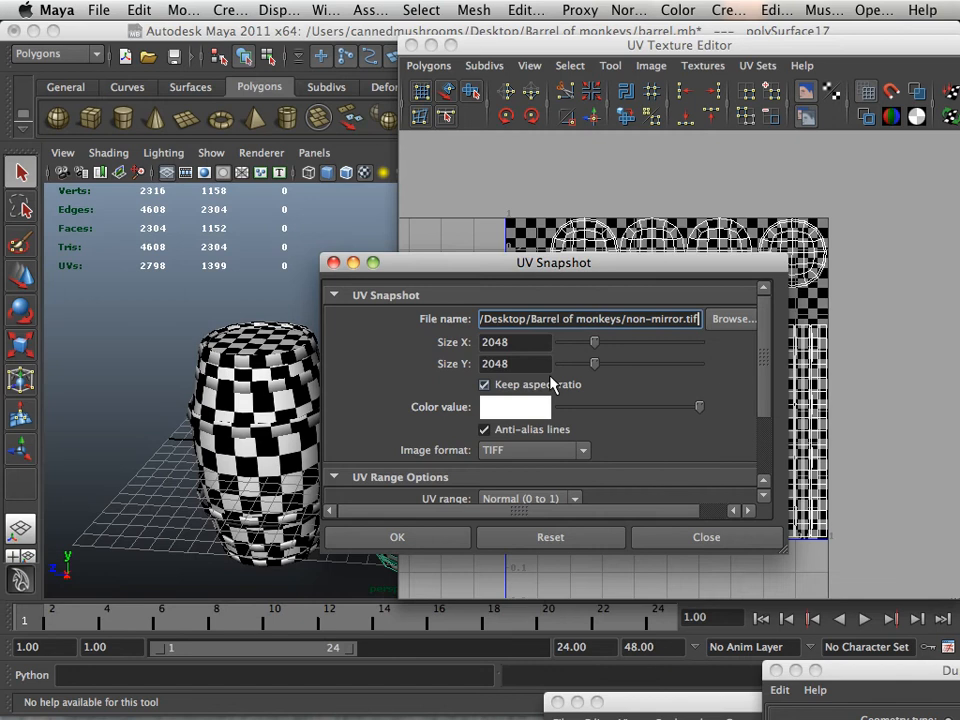
click(419, 541)
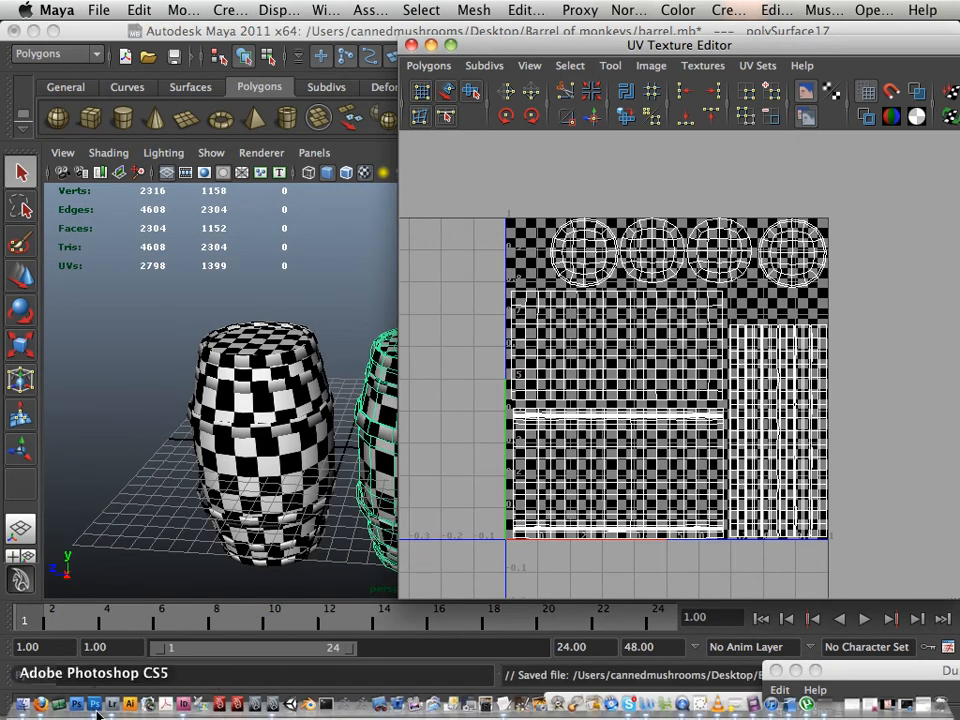
Switch to Photoshop and close the document window that is already open
click(97, 706)
drag(4, 100, 117, 118)
key(super+w)
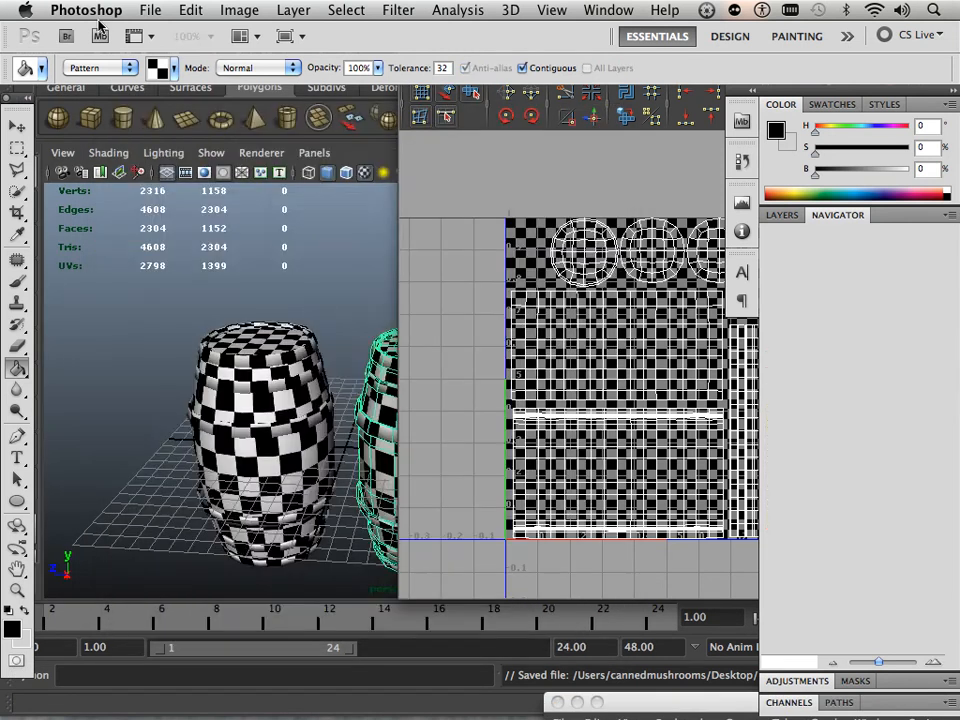
Open mirror.tif and non-mirror.tif together from the Barrel of monkeys folder
click(148, 12)
click(165, 50)
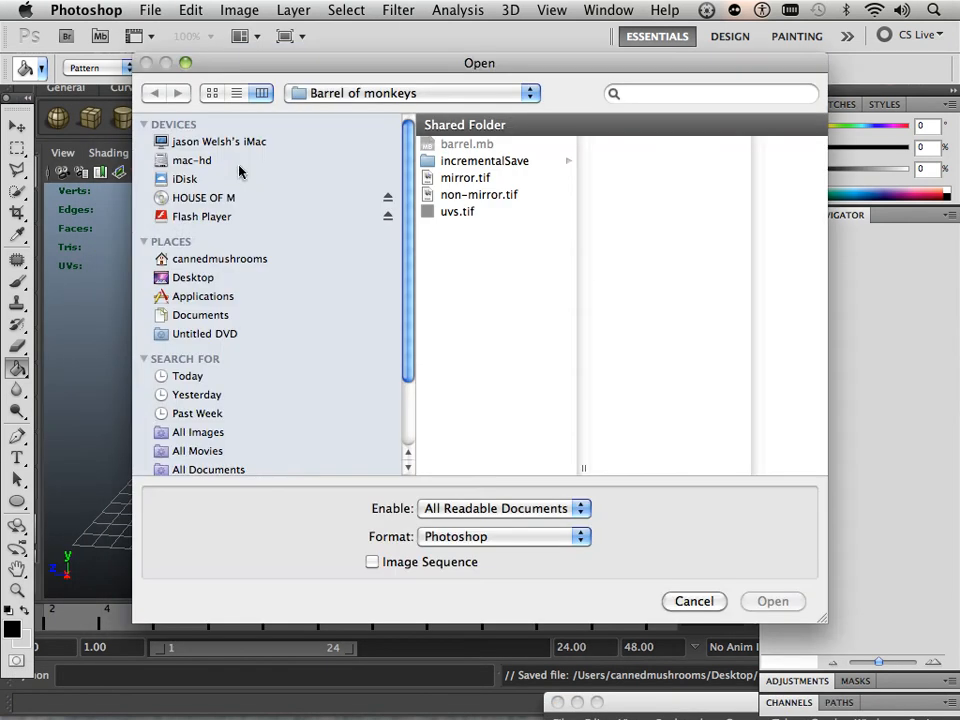
click(490, 195)
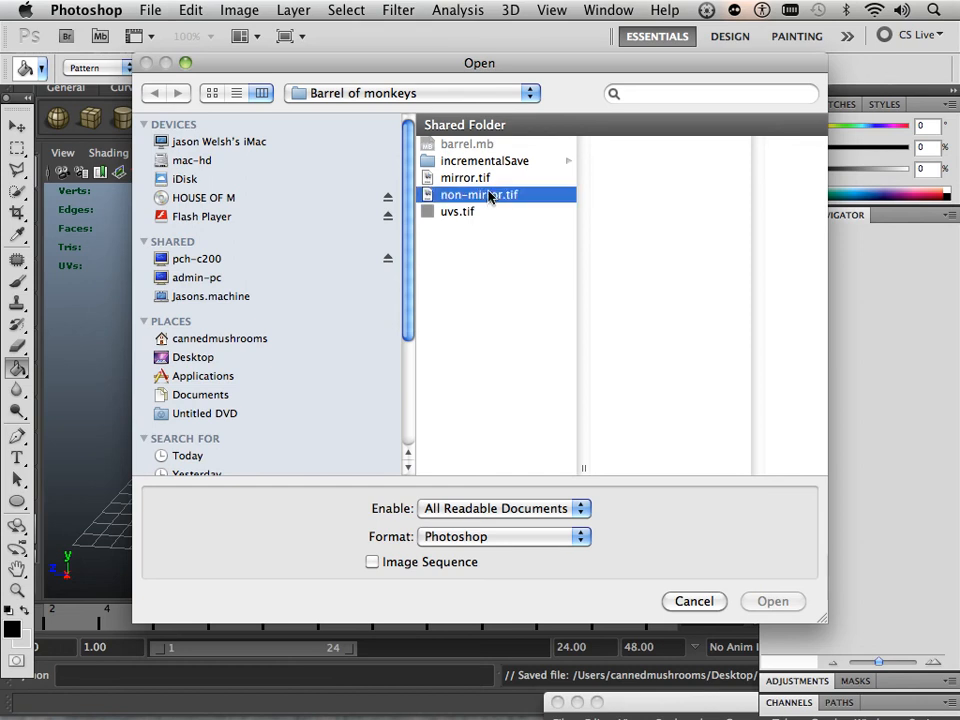
super+click(475, 179)
click(766, 601)
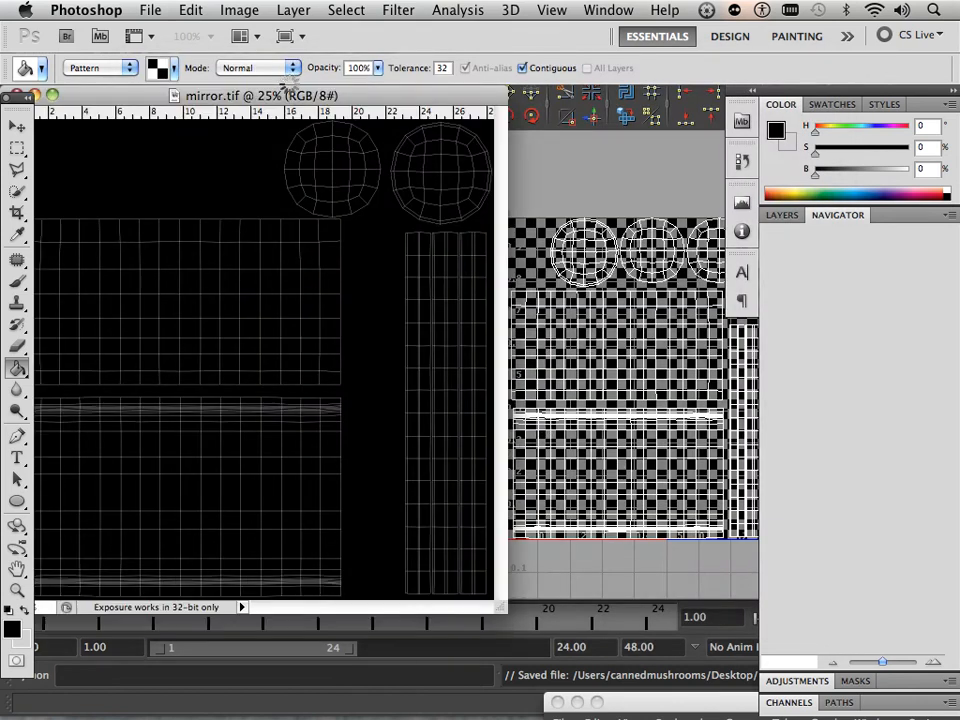
drag(283, 97, 380, 107)
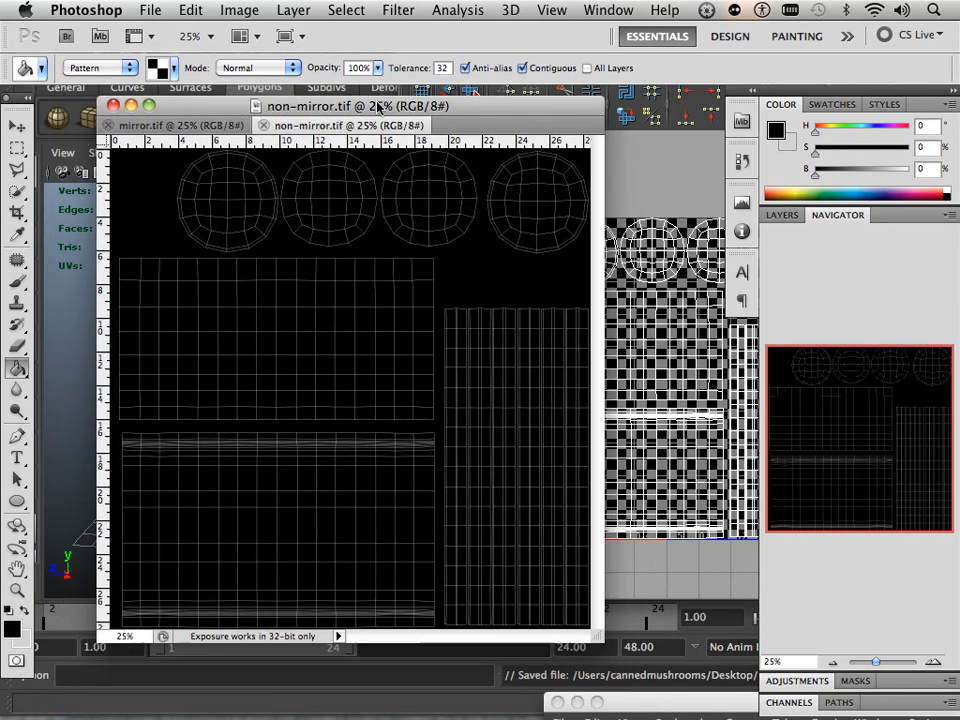
Open the wood plank texture floors.tif from the Desktop's building folder
click(150, 9)
click(212, 50)
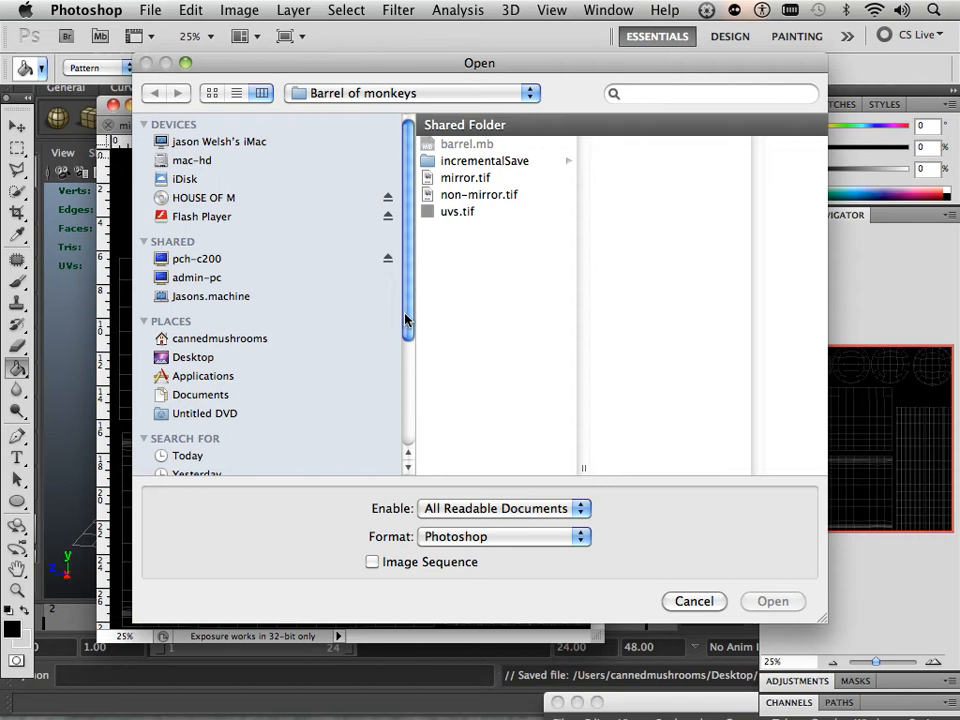
scroll(406, 330, down, 1)
drag(408, 338, 411, 418)
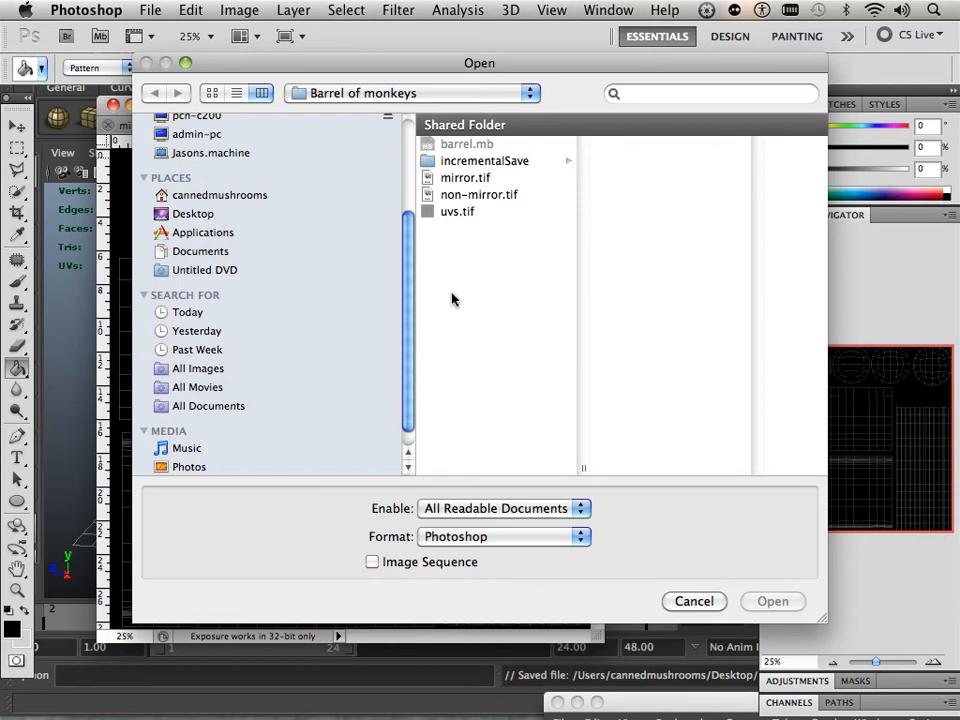
click(208, 215)
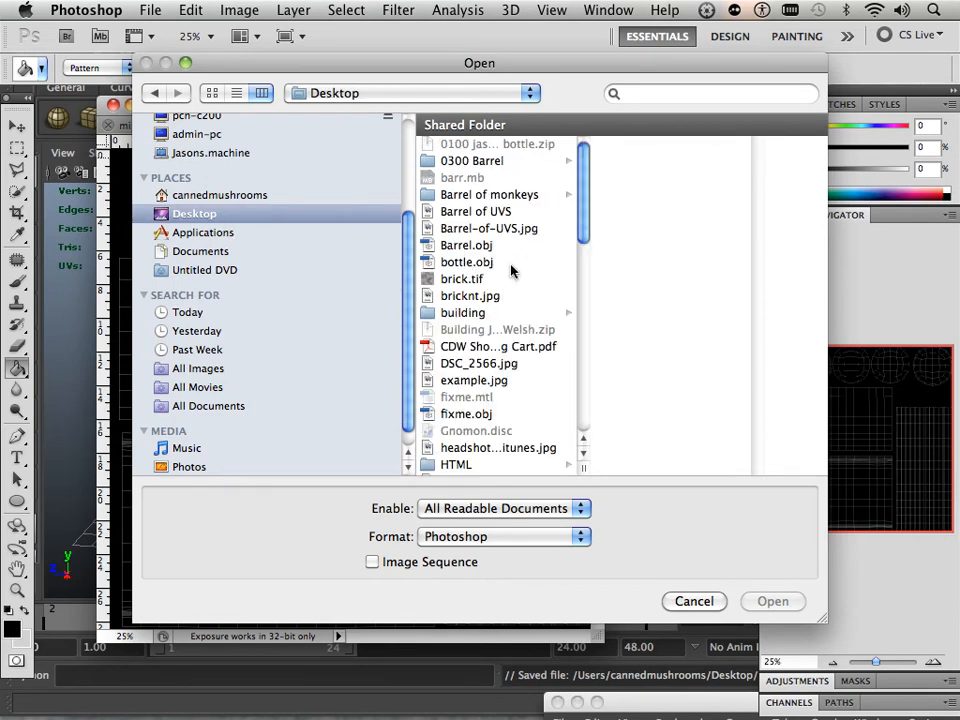
click(499, 316)
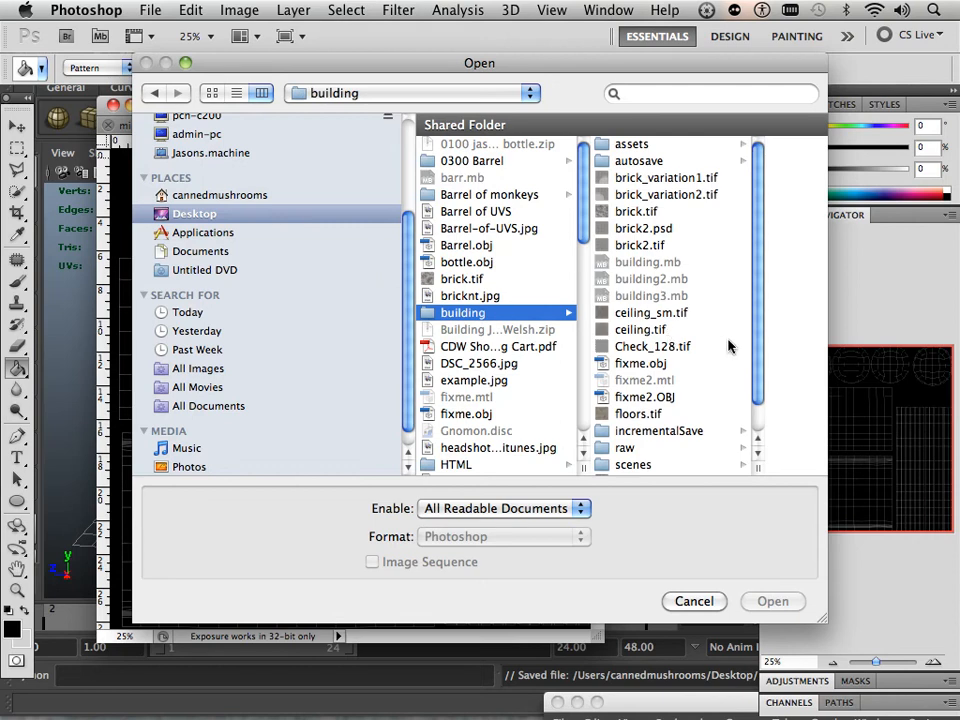
click(677, 413)
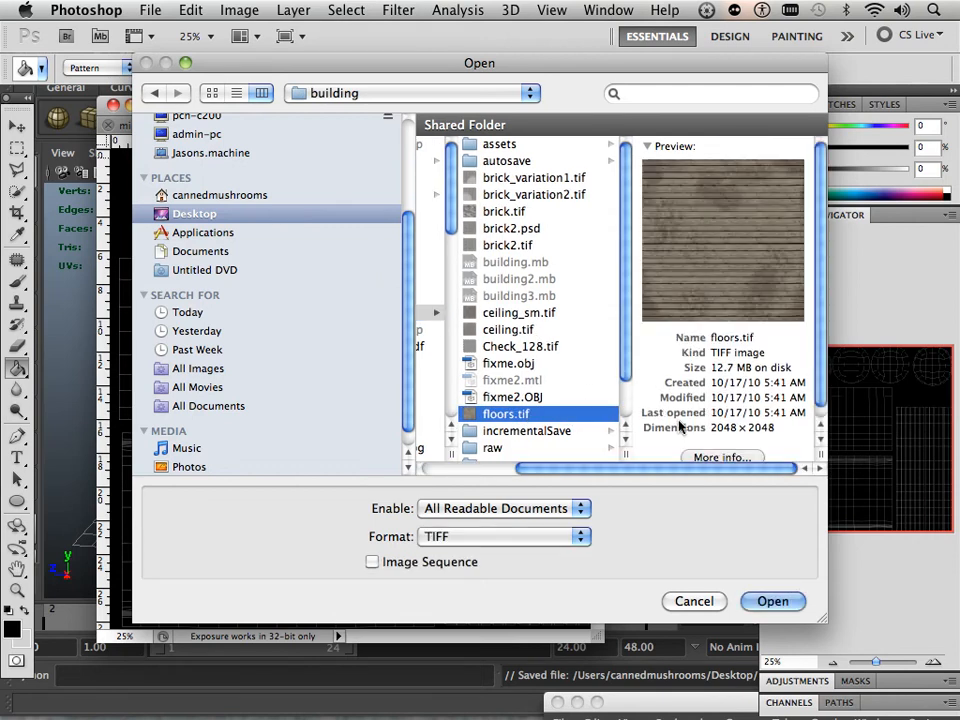
click(772, 601)
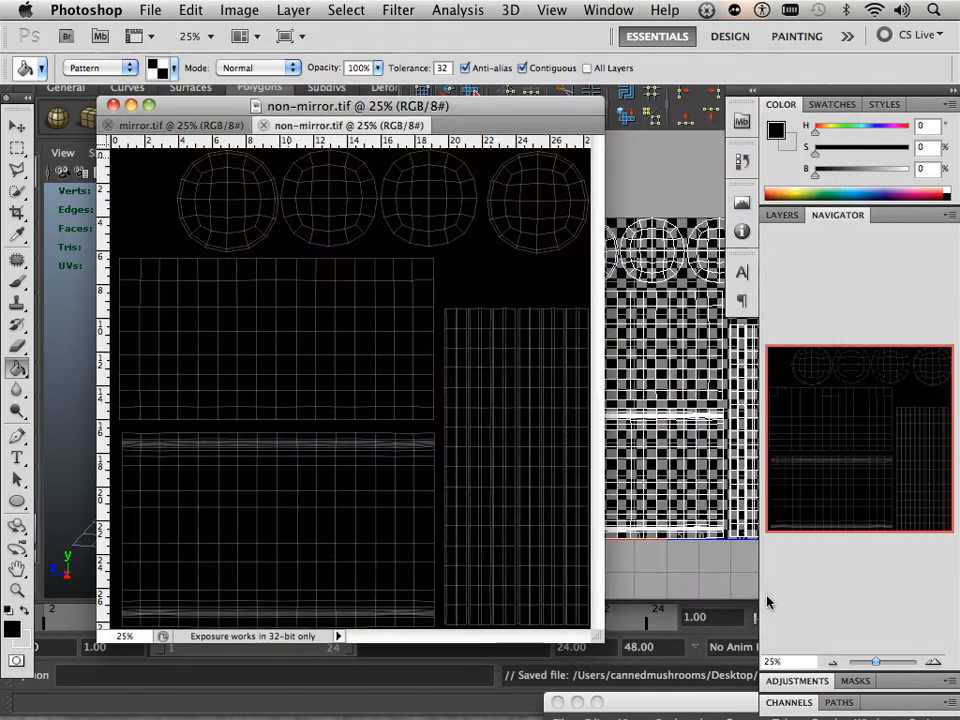
Look through the Desktop's 0300 Barrel and building folders, including the raw subfolder, for another source texture without opening any file
click(151, 10)
click(173, 50)
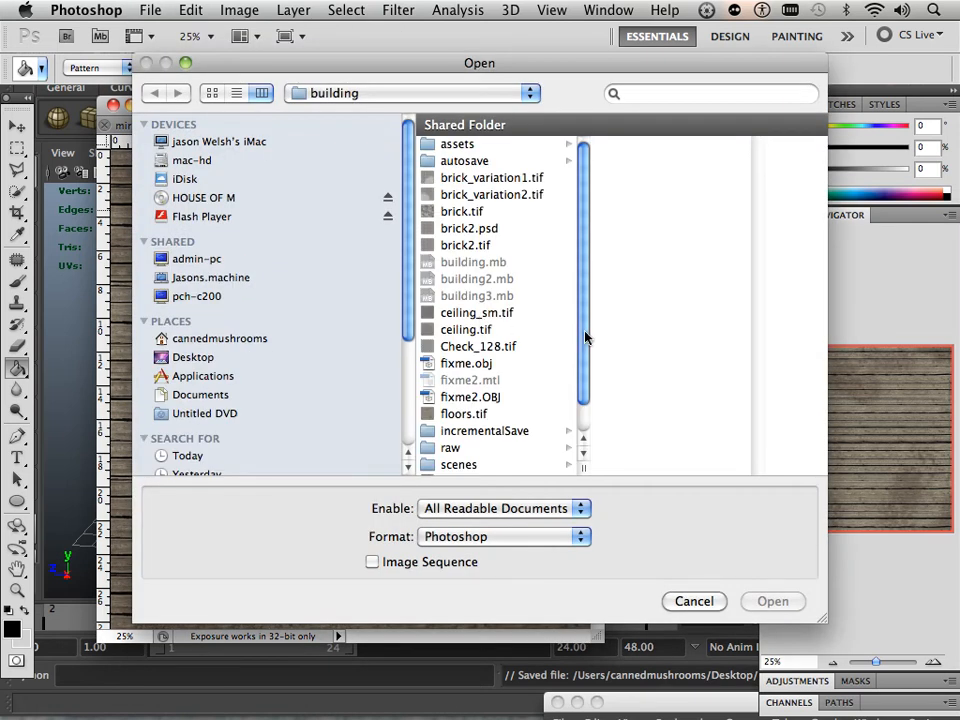
scroll(586, 332, down, 2)
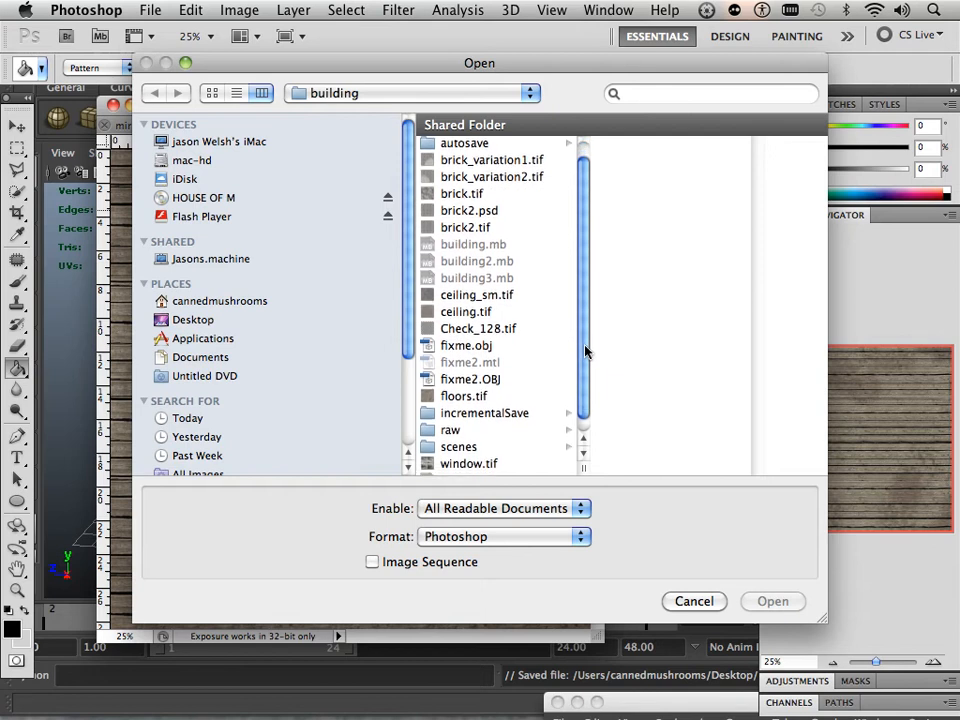
scroll(588, 330, up, 2)
scroll(560, 335, down, 2)
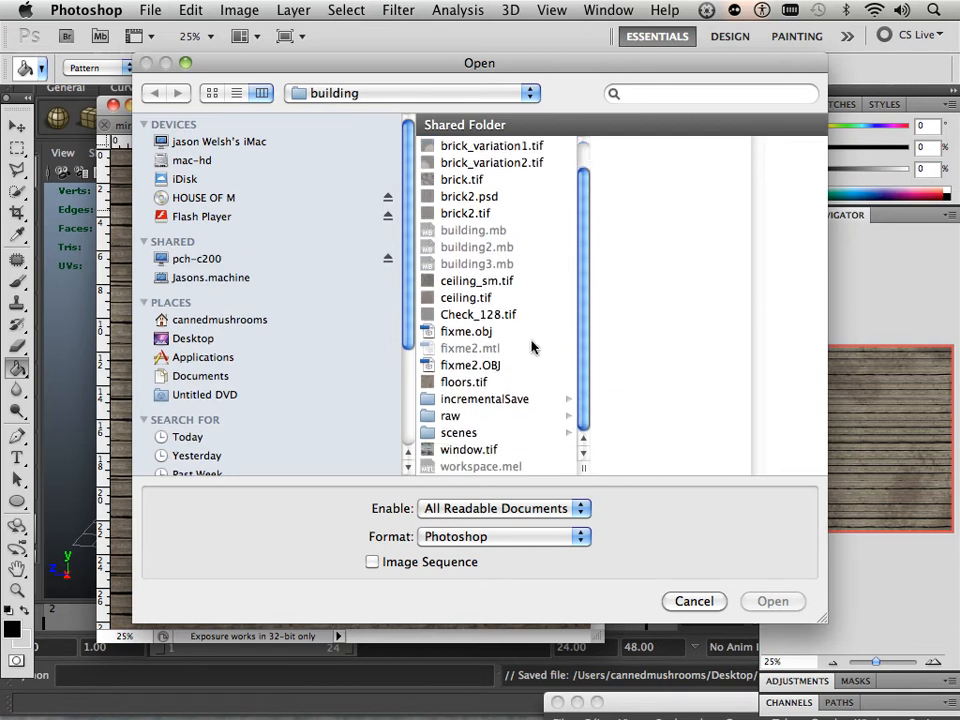
scroll(490, 327, up, 2)
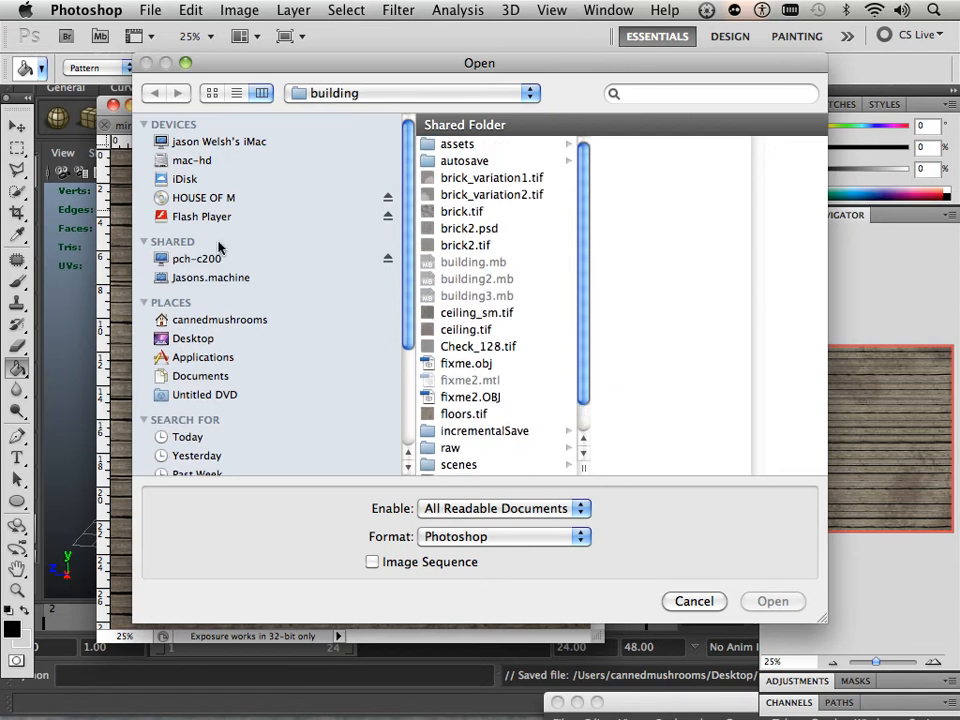
click(196, 338)
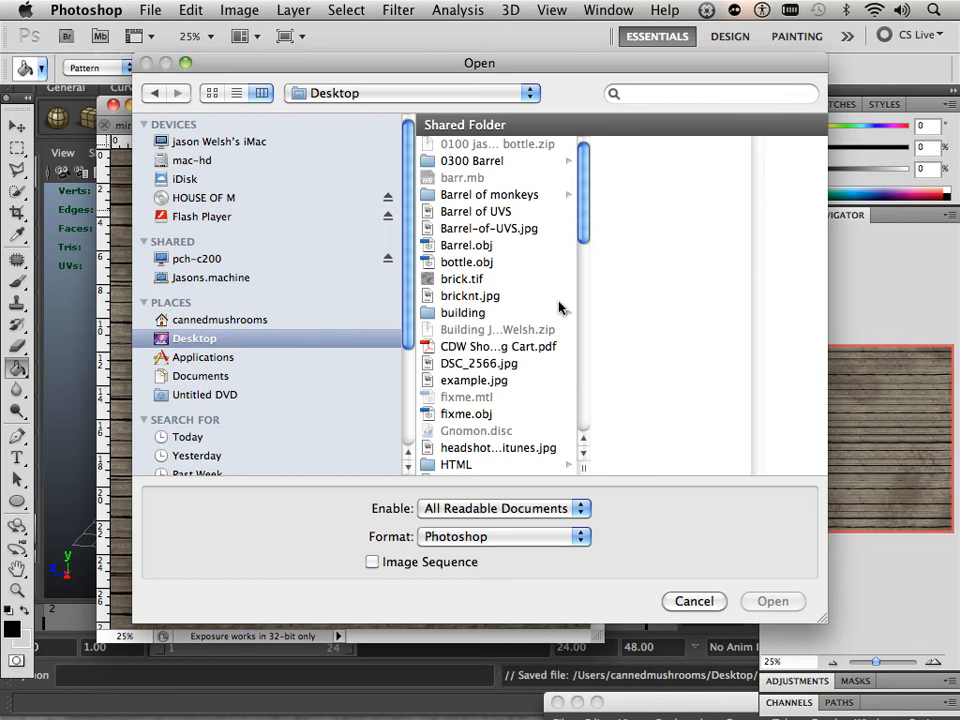
scroll(586, 213, down, 1)
scroll(586, 213, up, 1)
click(497, 160)
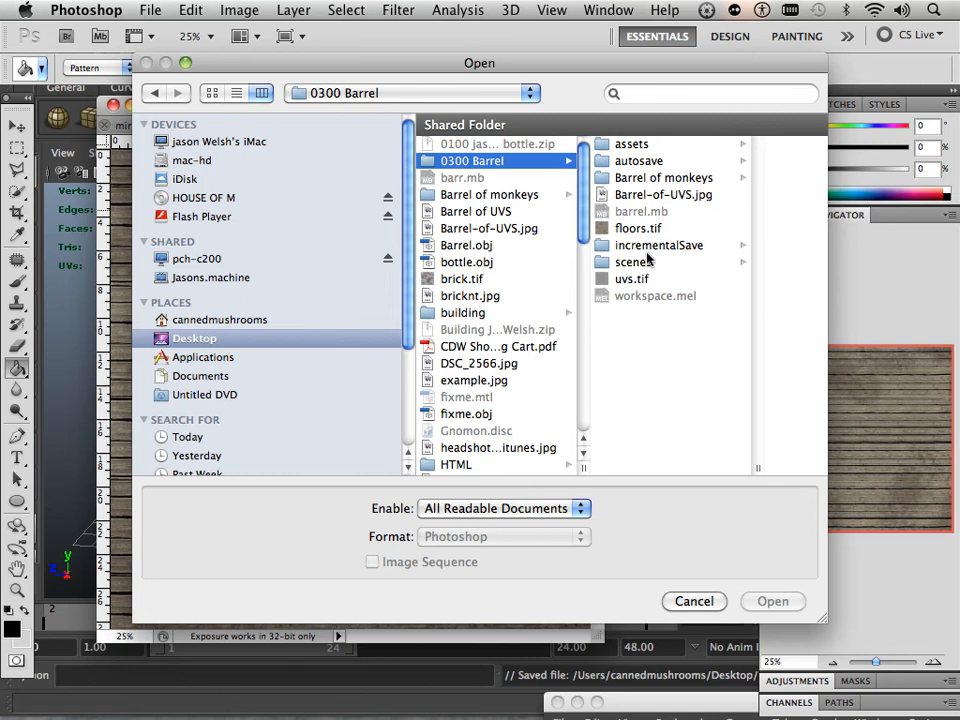
click(470, 311)
scroll(632, 441, down, 2)
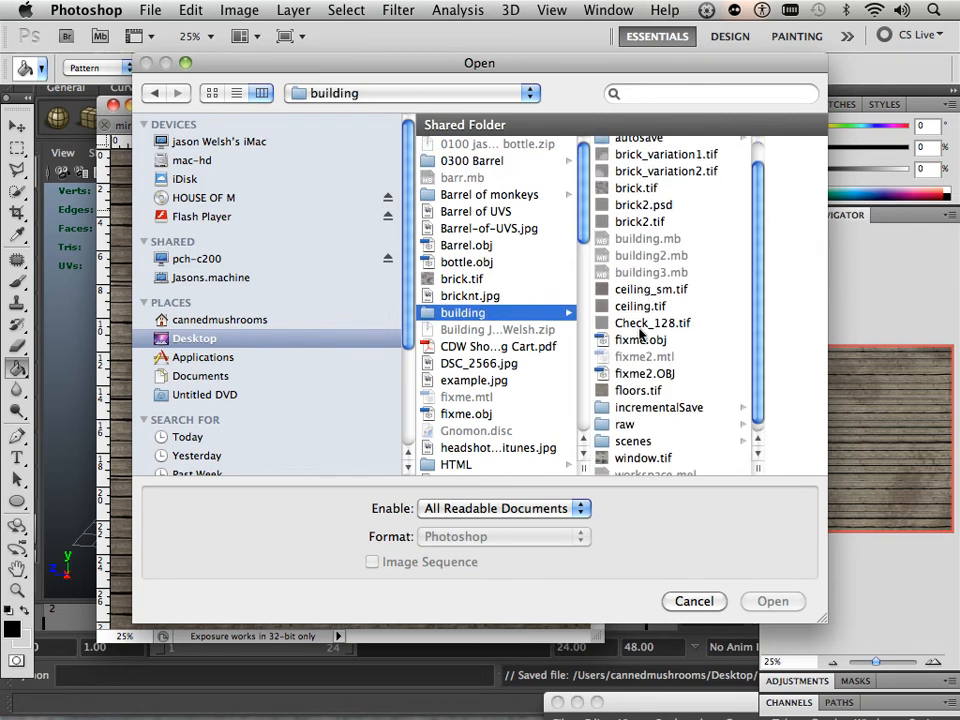
click(632, 441)
click(573, 426)
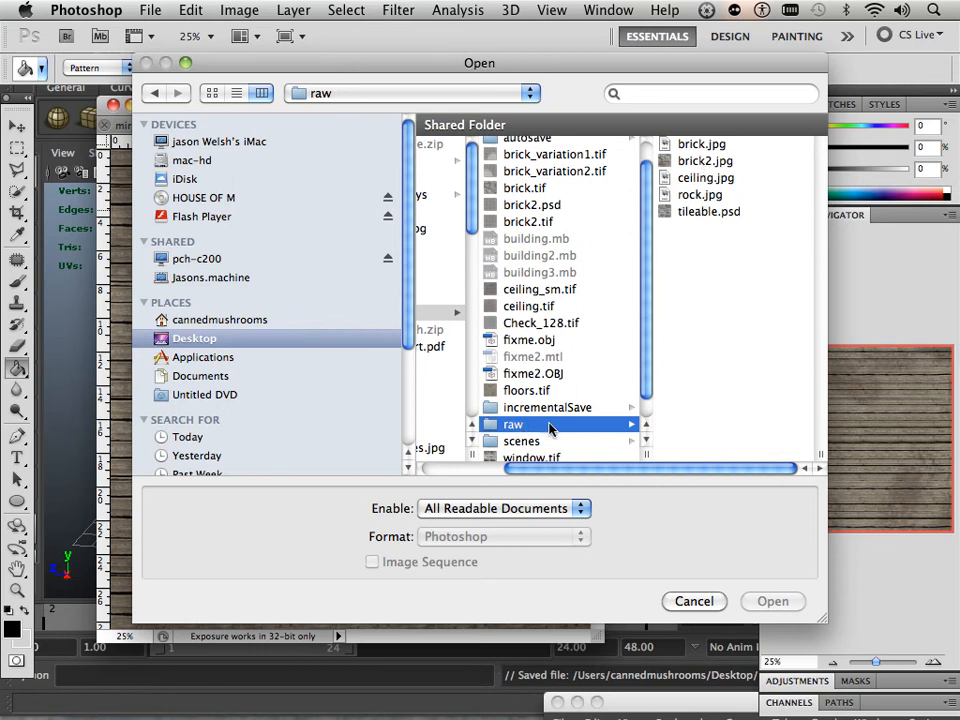
scroll(585, 369, down, 1)
click(683, 601)
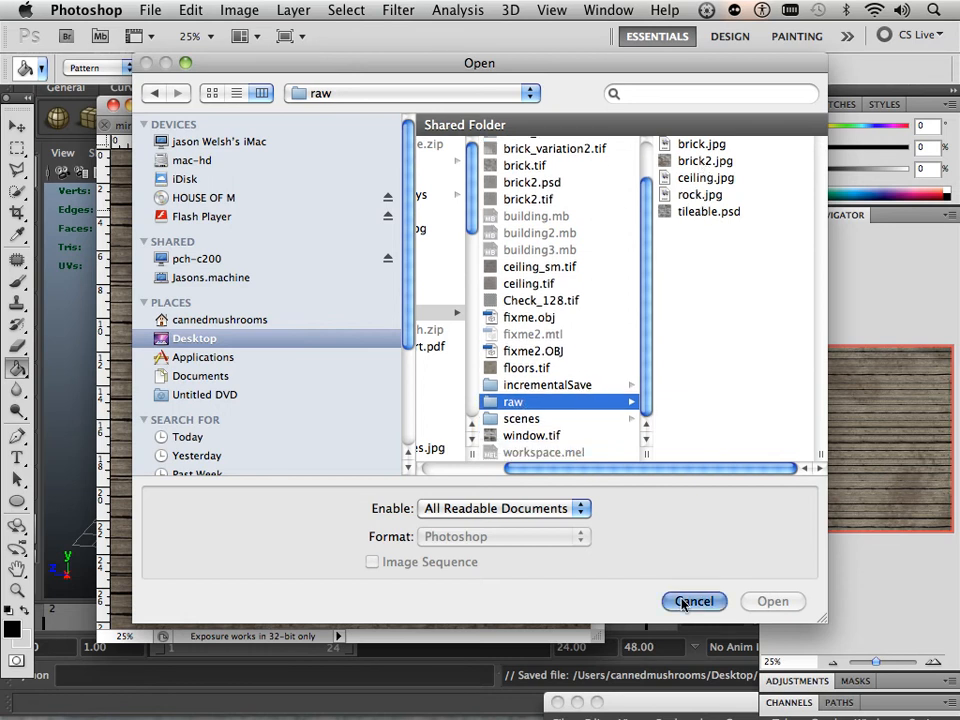
mouse_move(364, 714)
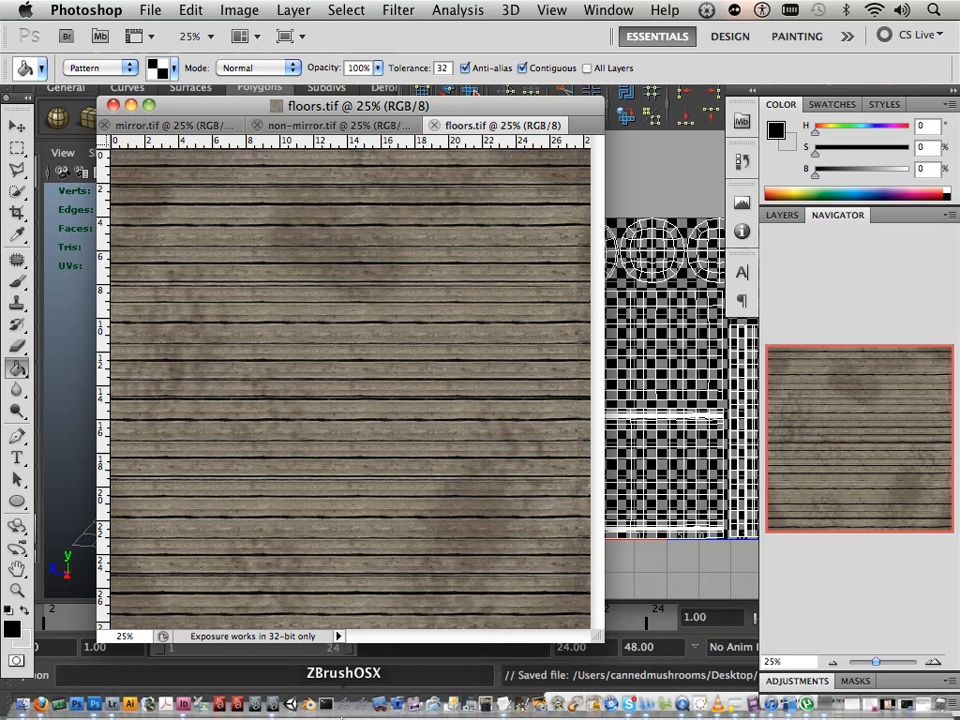
right_click(42, 710)
click(56, 664)
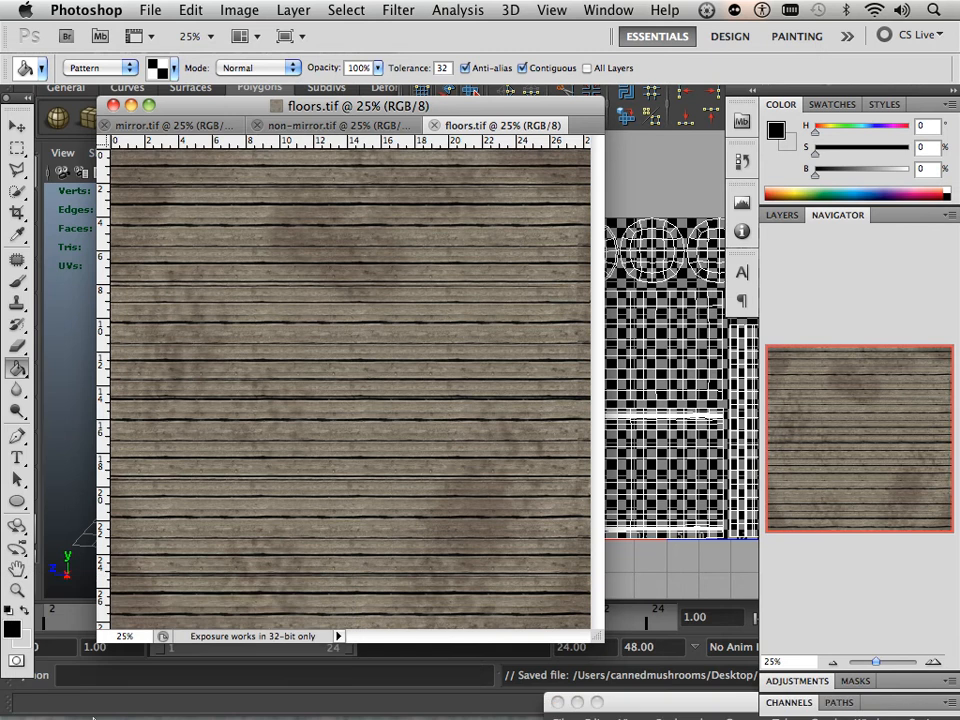
mouse_move(76, 712)
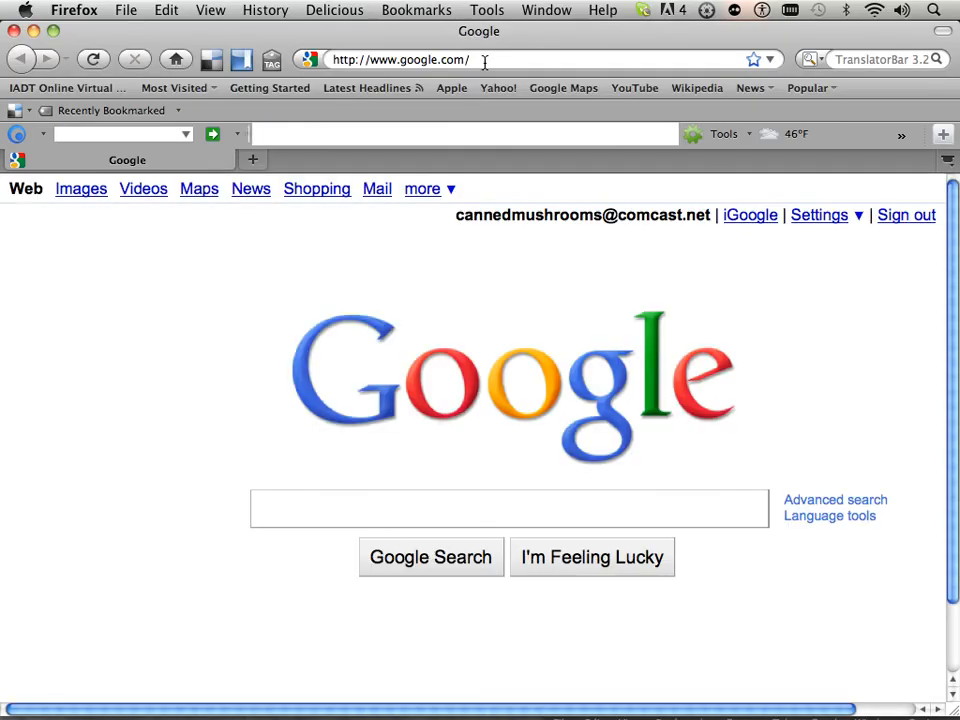
drag(482, 60, 326, 59)
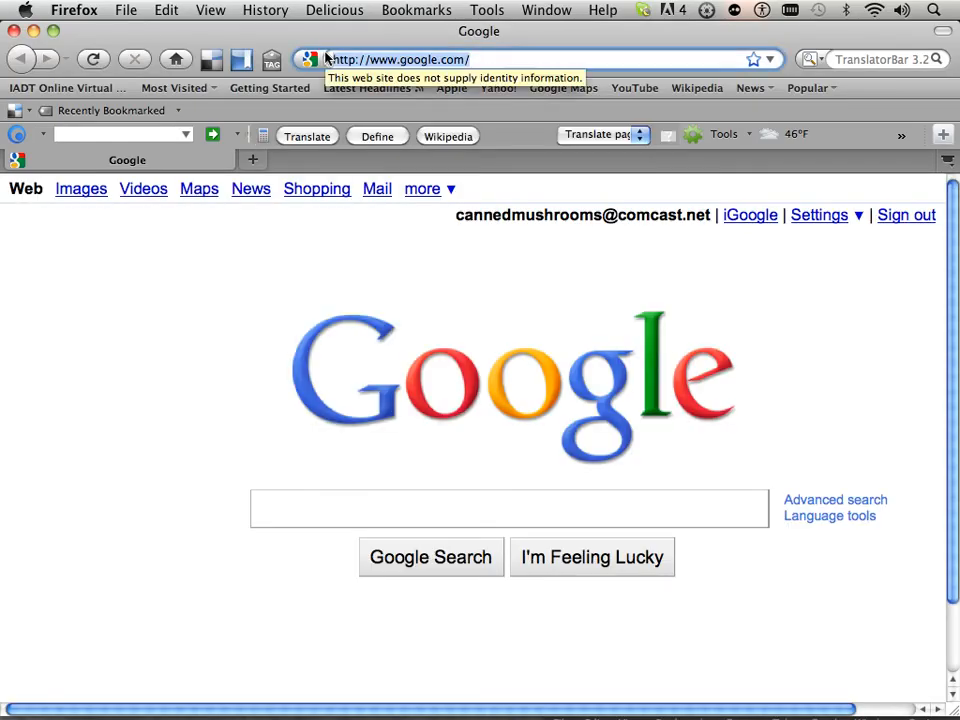
text(h)
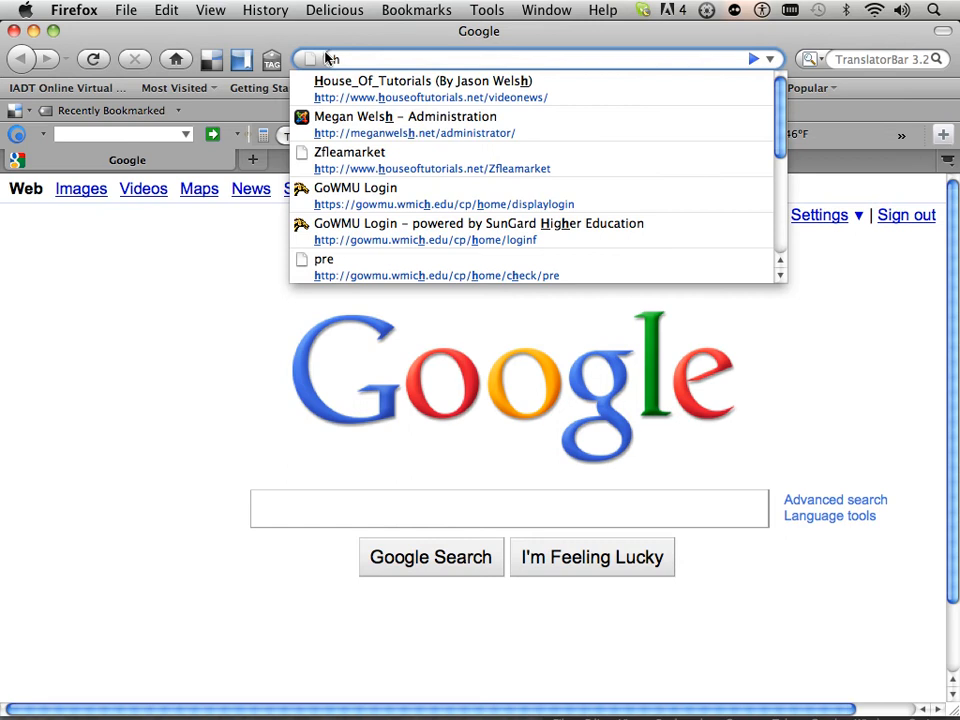
click(352, 91)
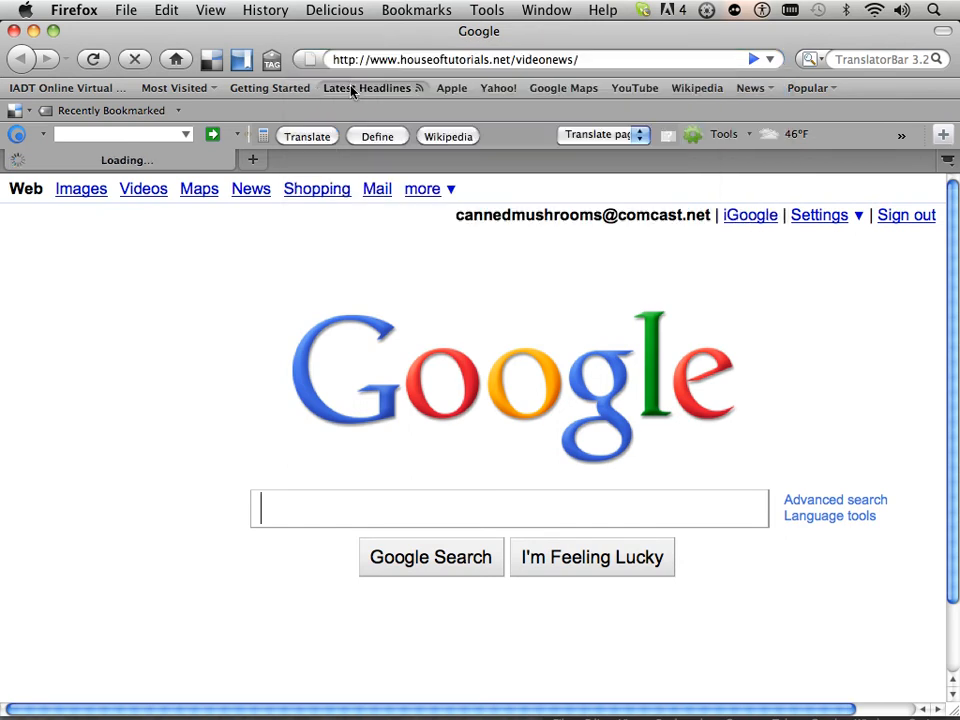
click(371, 66)
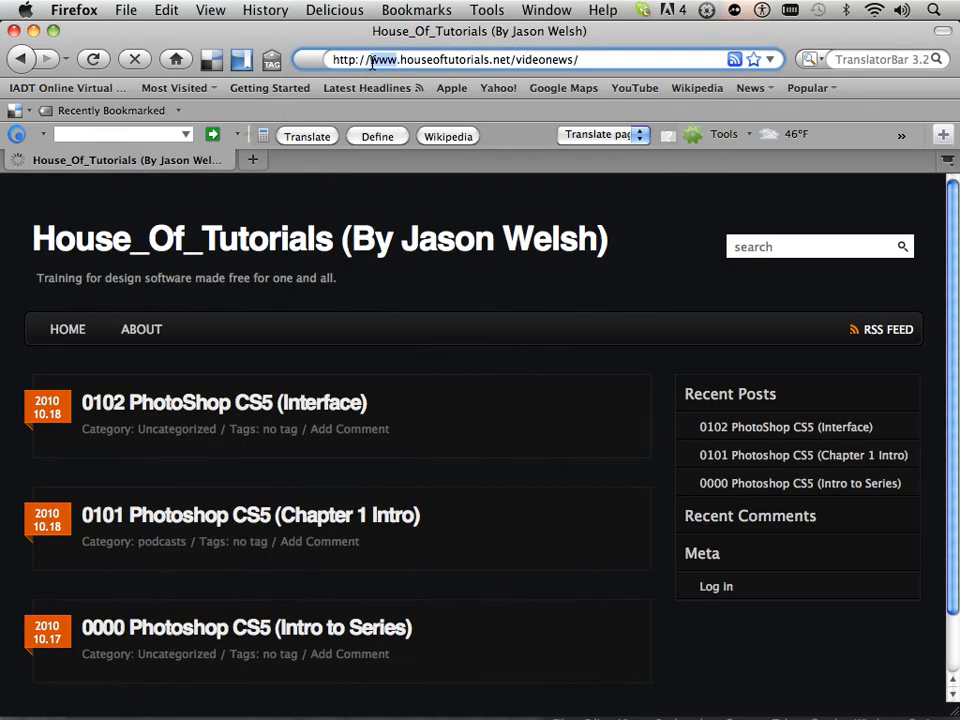
click(371, 62)
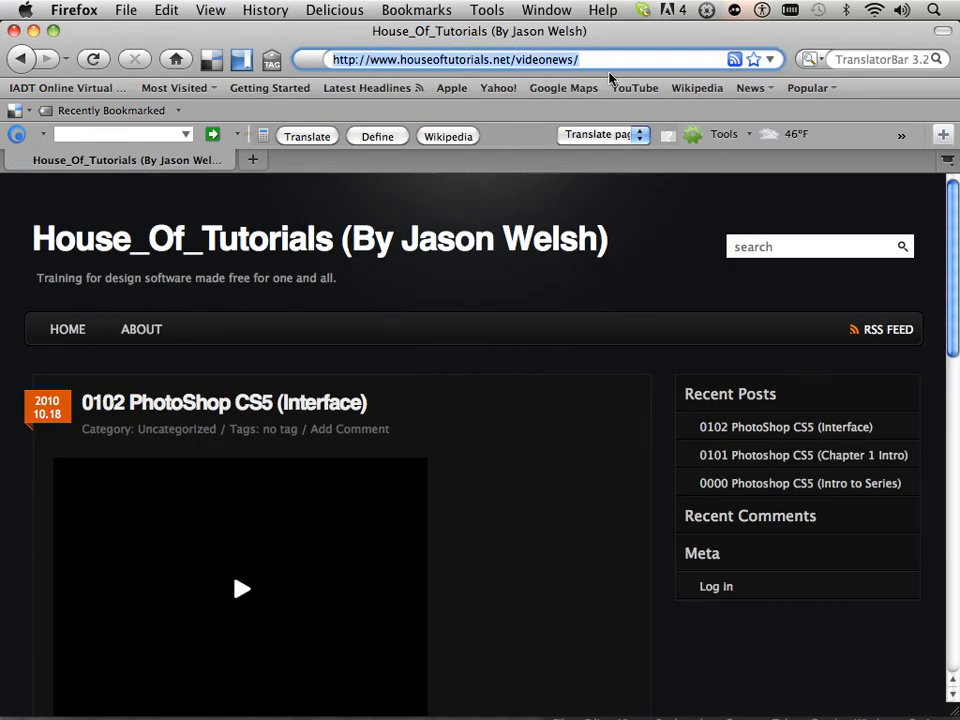
double_click(546, 60)
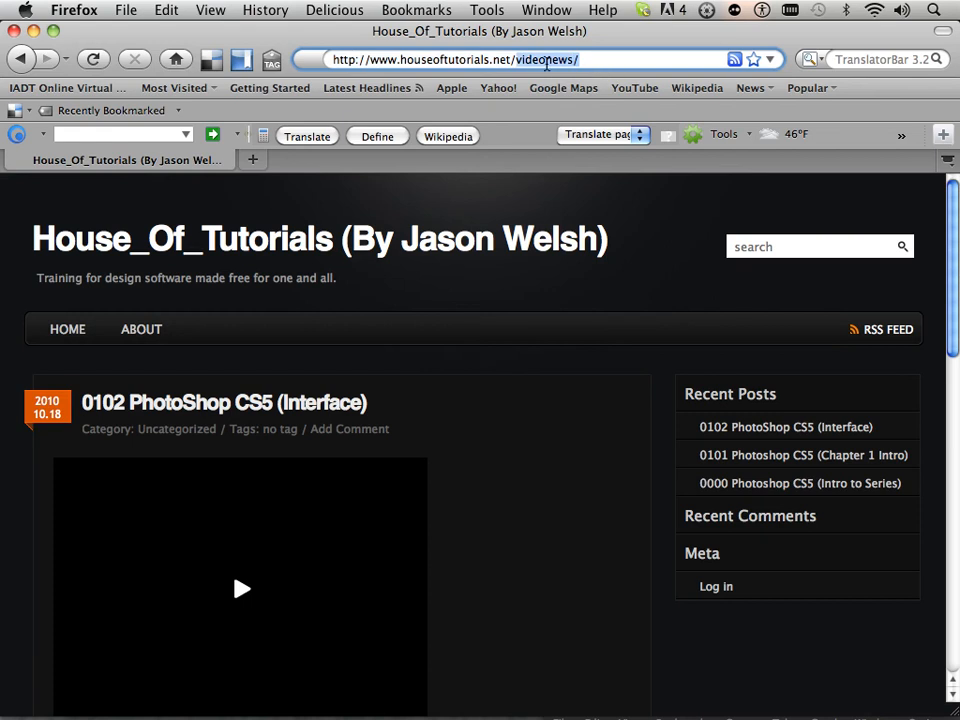
text(Zf)
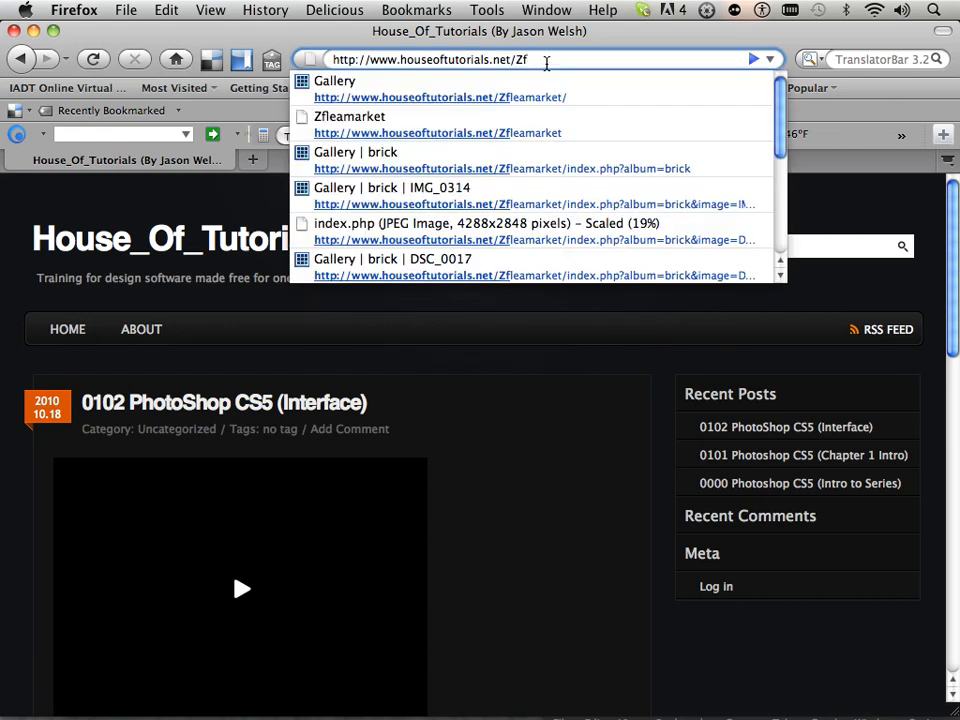
click(549, 87)
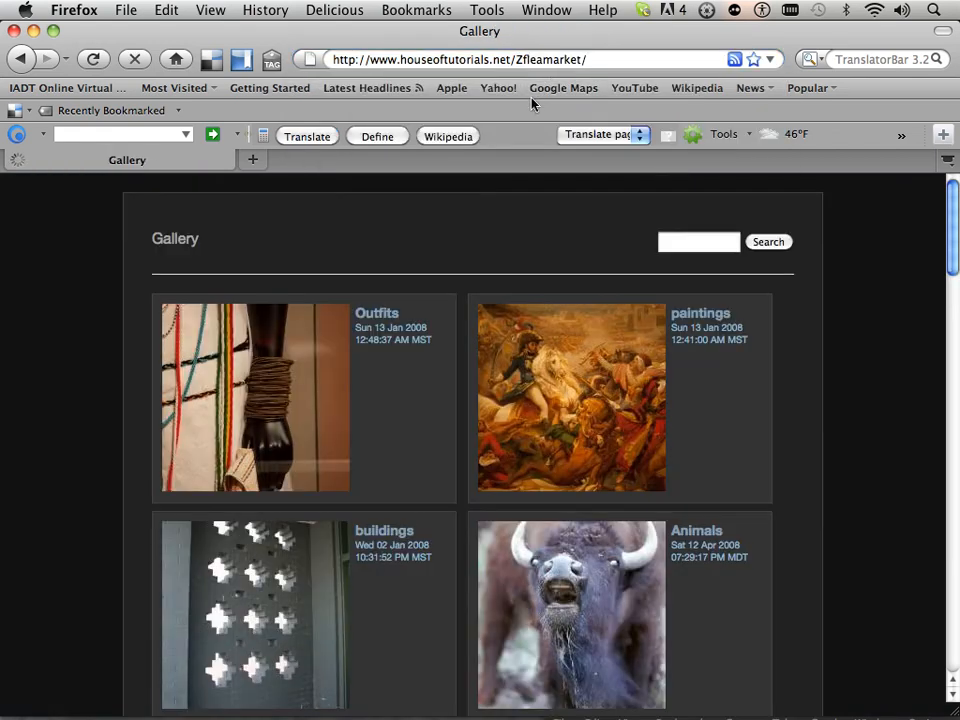
Open the gallery's Metal album and view the dark grey scratched metal photo DSC_0691
drag(946, 203, 956, 451)
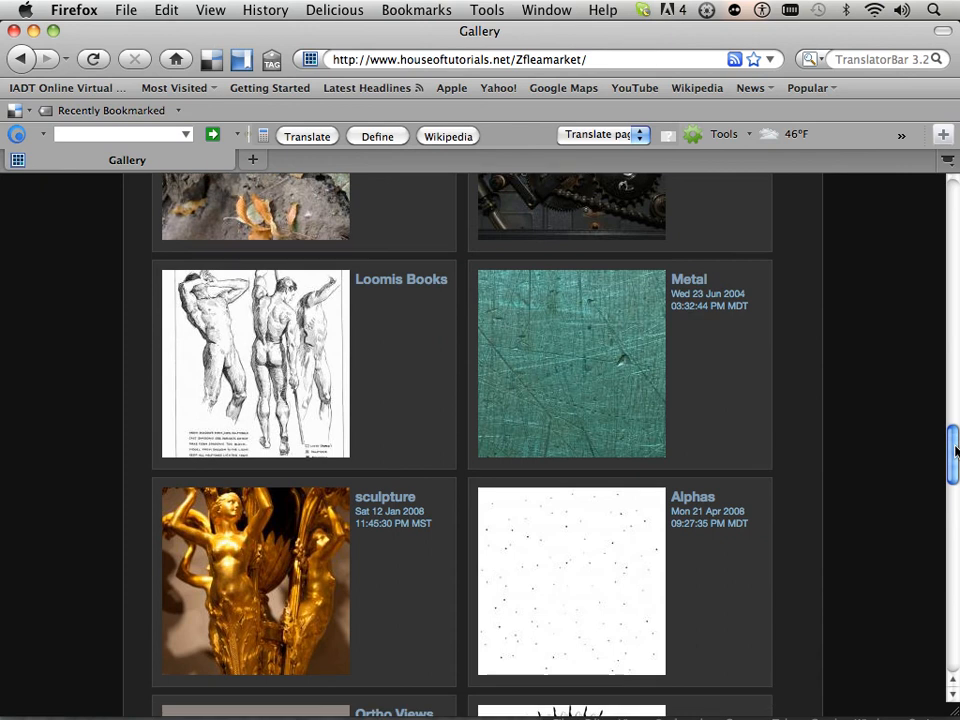
click(566, 388)
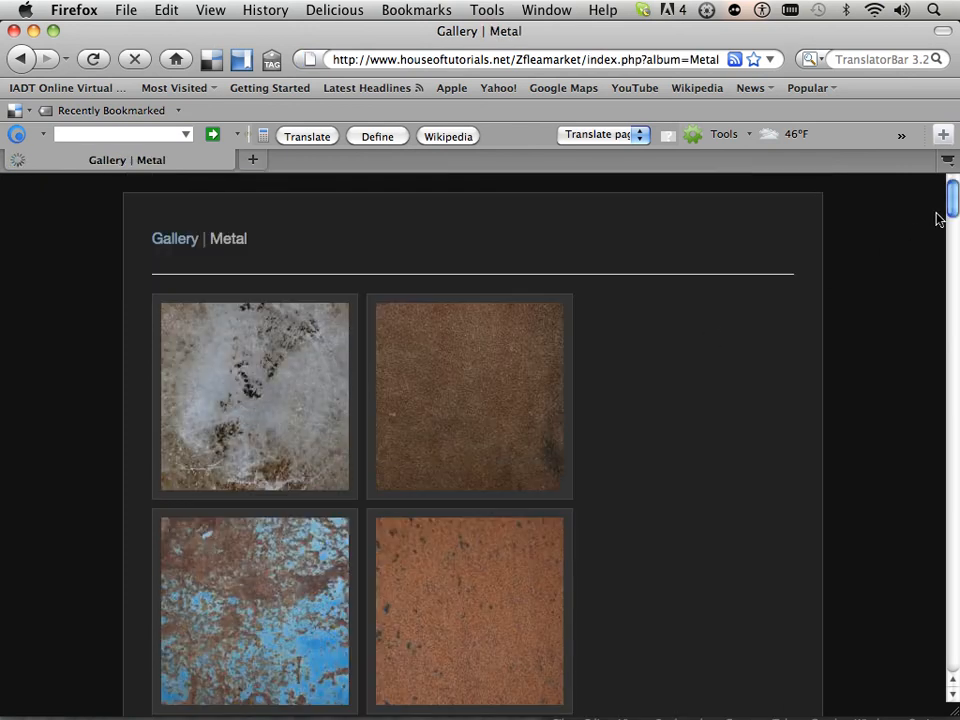
drag(953, 208, 953, 540)
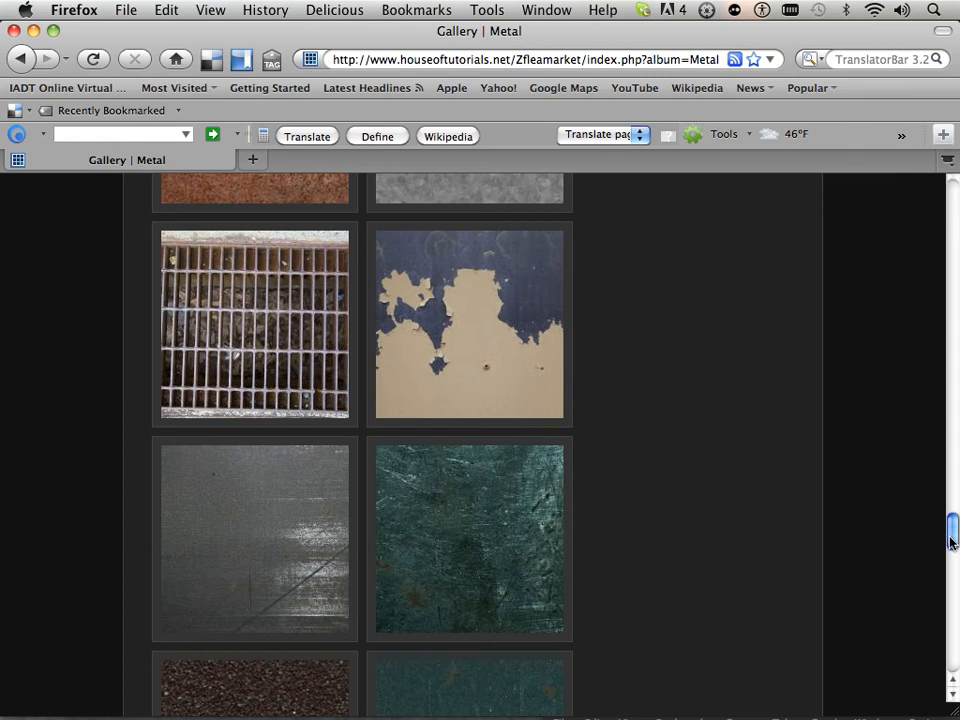
click(204, 508)
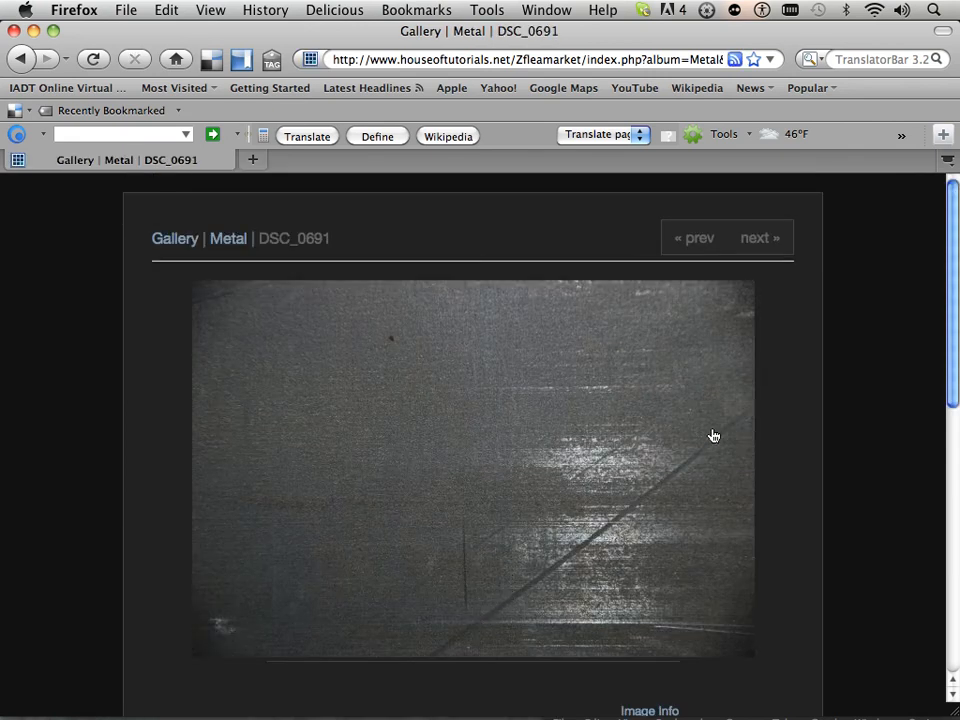
Open the DSC_0691 metal photo at full size in the browser and copy the image
right_click(417, 500)
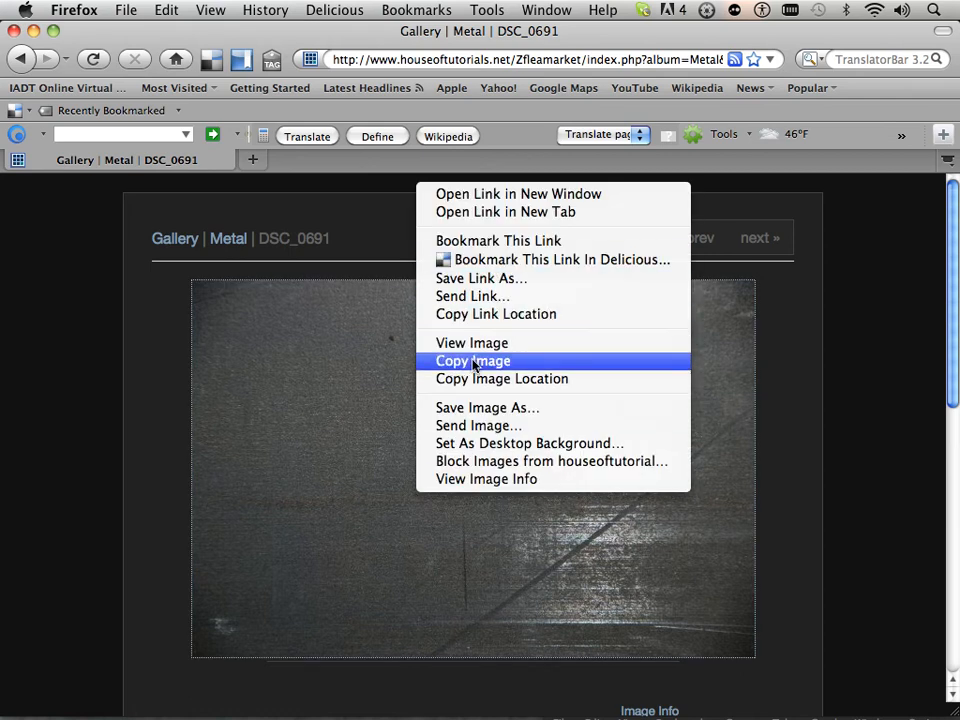
click(437, 366)
click(317, 377)
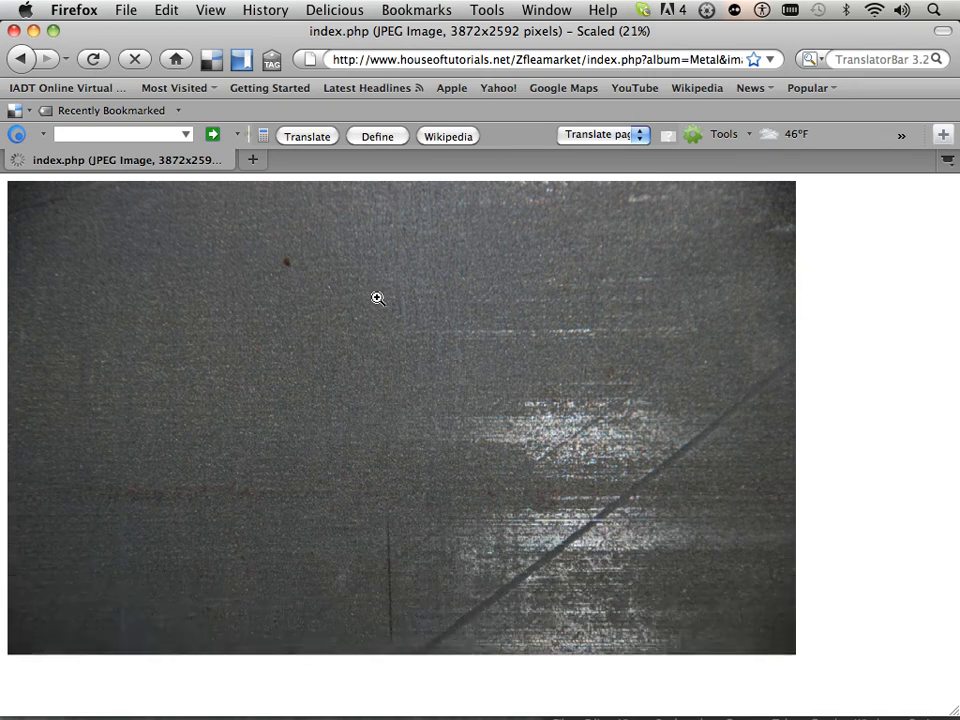
right_click(378, 298)
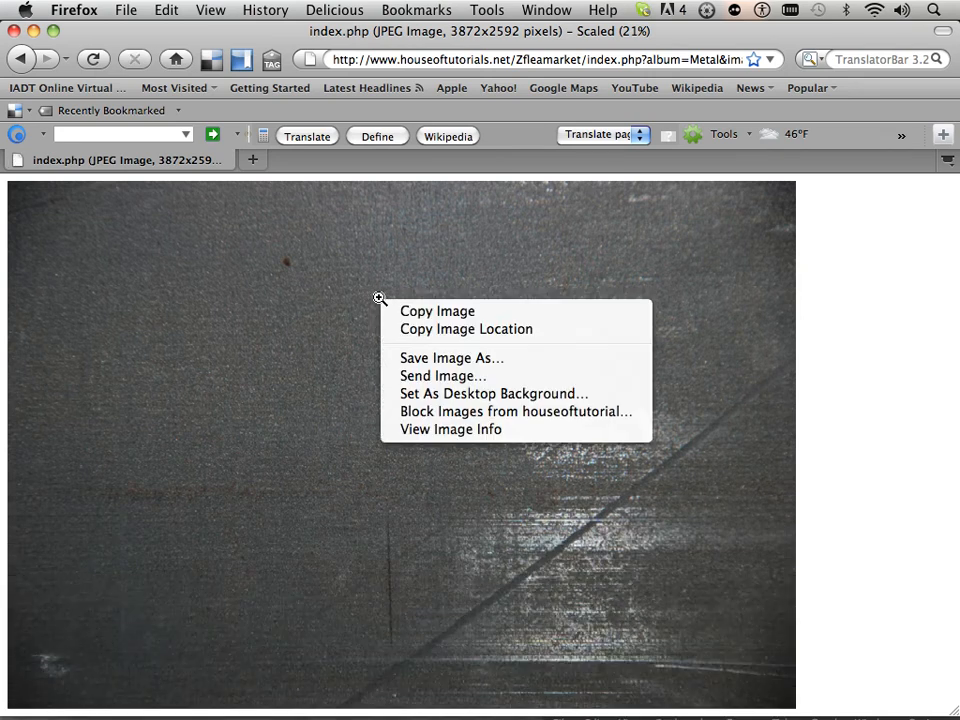
click(433, 312)
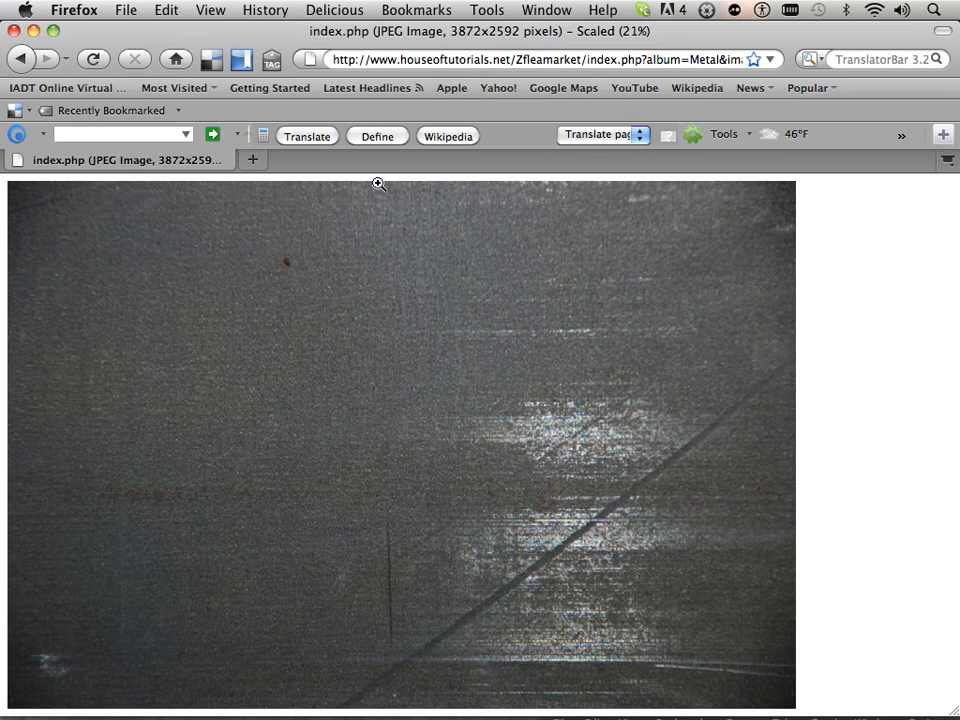
right_click(266, 390)
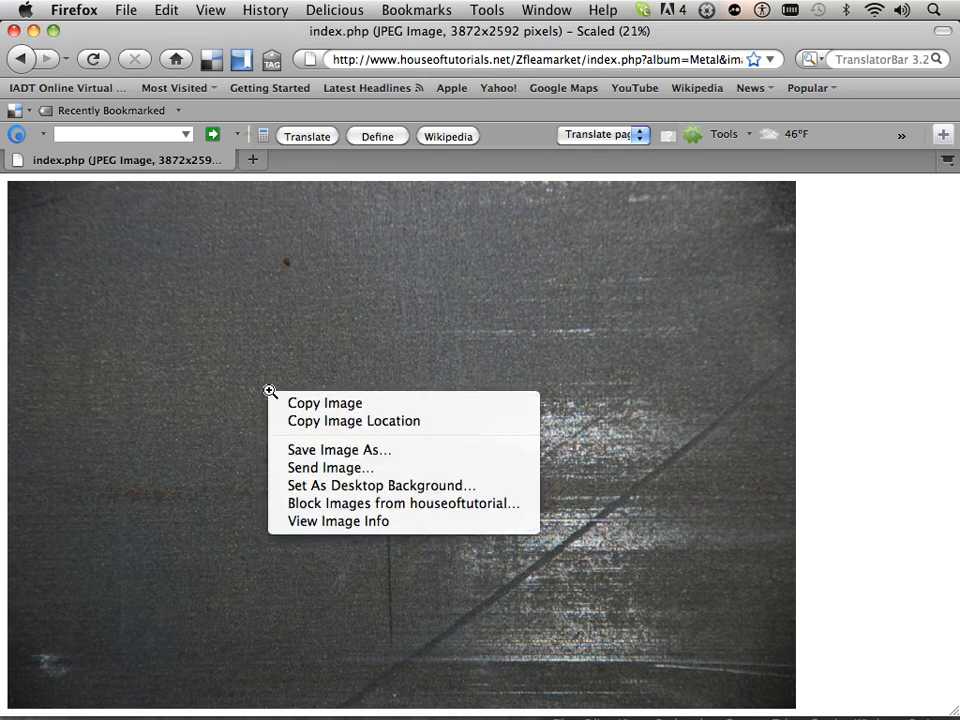
click(300, 399)
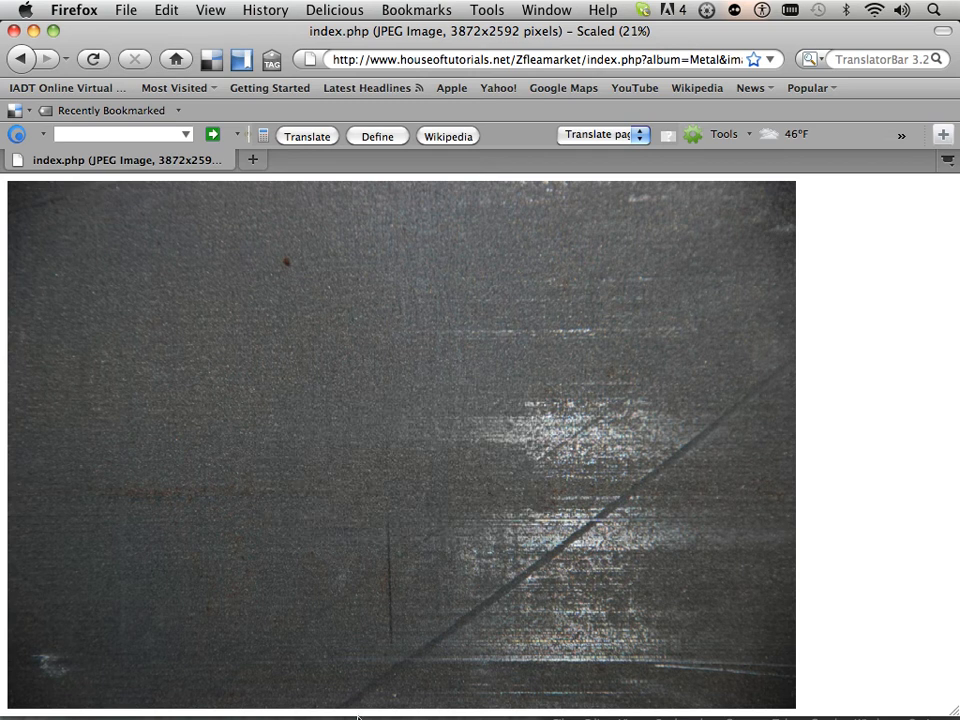
Switch to Photoshop and paste the copied metal photo into a new document
mouse_move(358, 716)
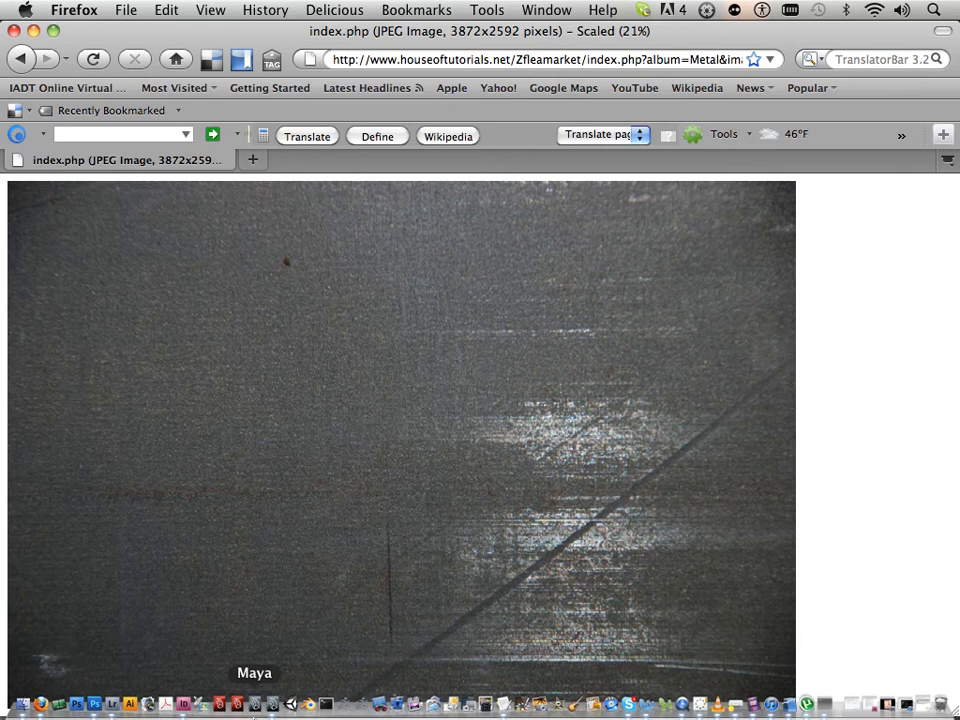
click(94, 708)
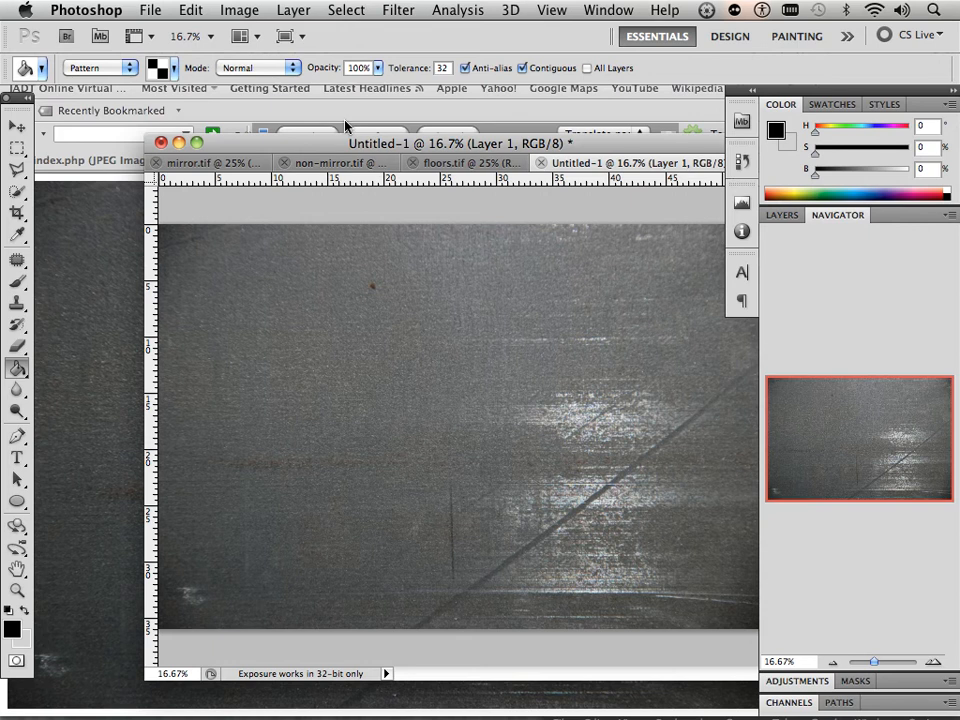
Review the open mirror.tif, non-mirror.tif, floors.tif and metal photo documents, and move their shared window clear of the side panels
key(ctrl+Tab)
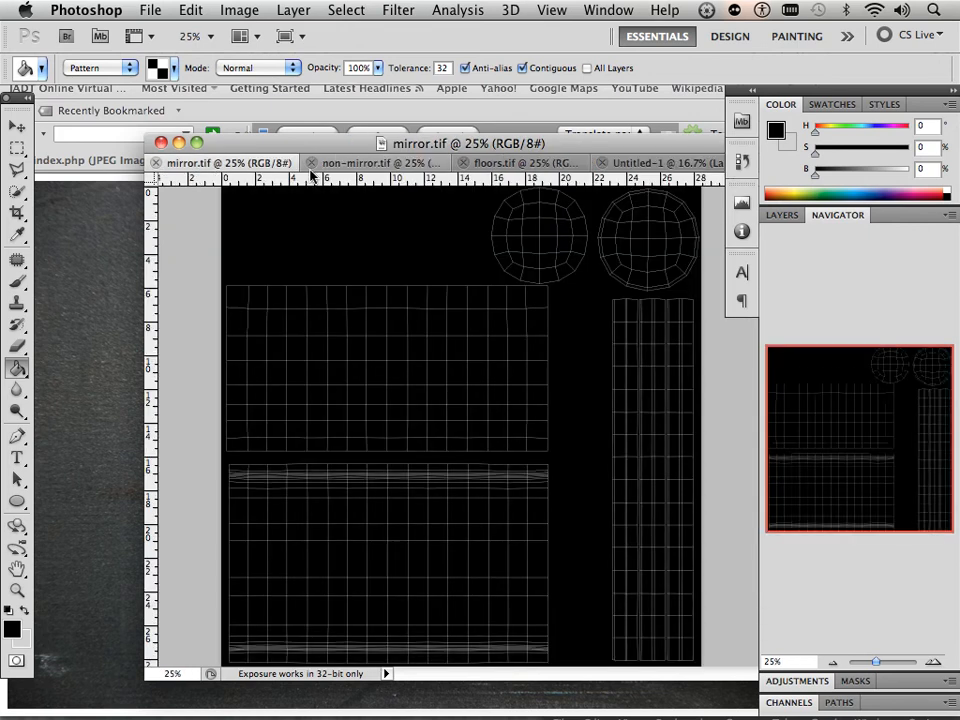
click(322, 168)
click(505, 160)
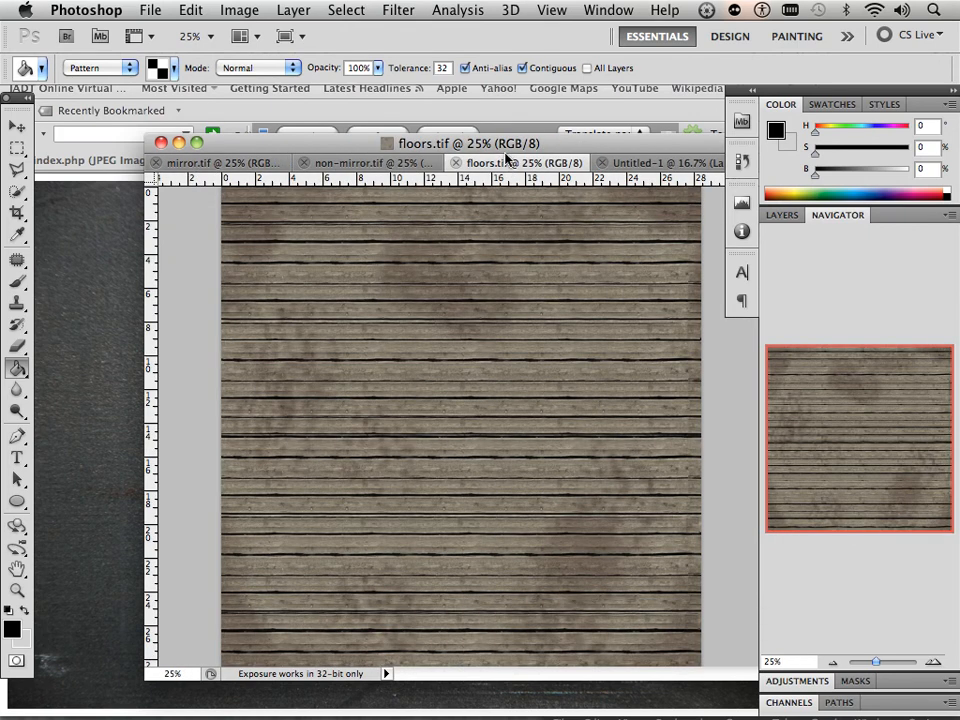
drag(498, 150, 418, 102)
click(548, 115)
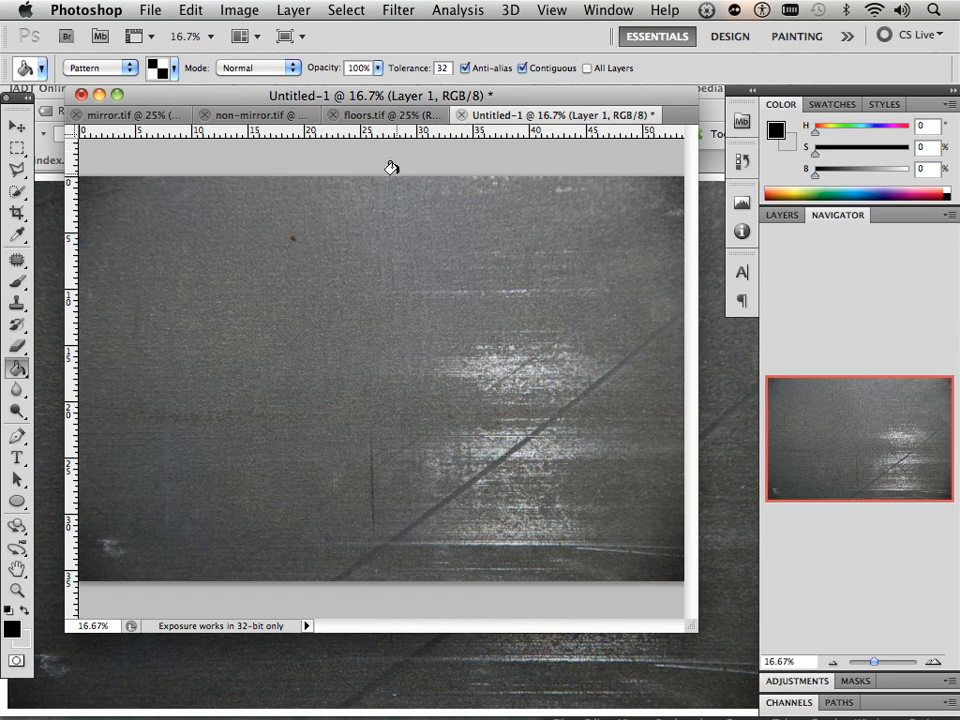
Rotate the floors.tif wood plank image 90° clockwise so the planks run vertically
click(367, 119)
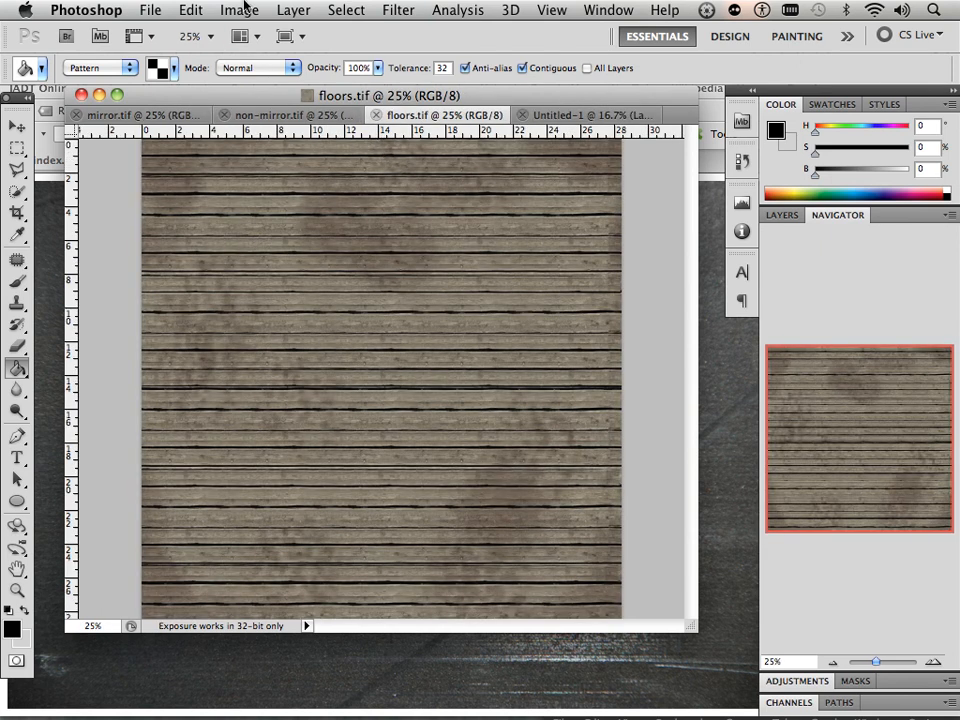
click(240, 10)
mouse_move(390, 211)
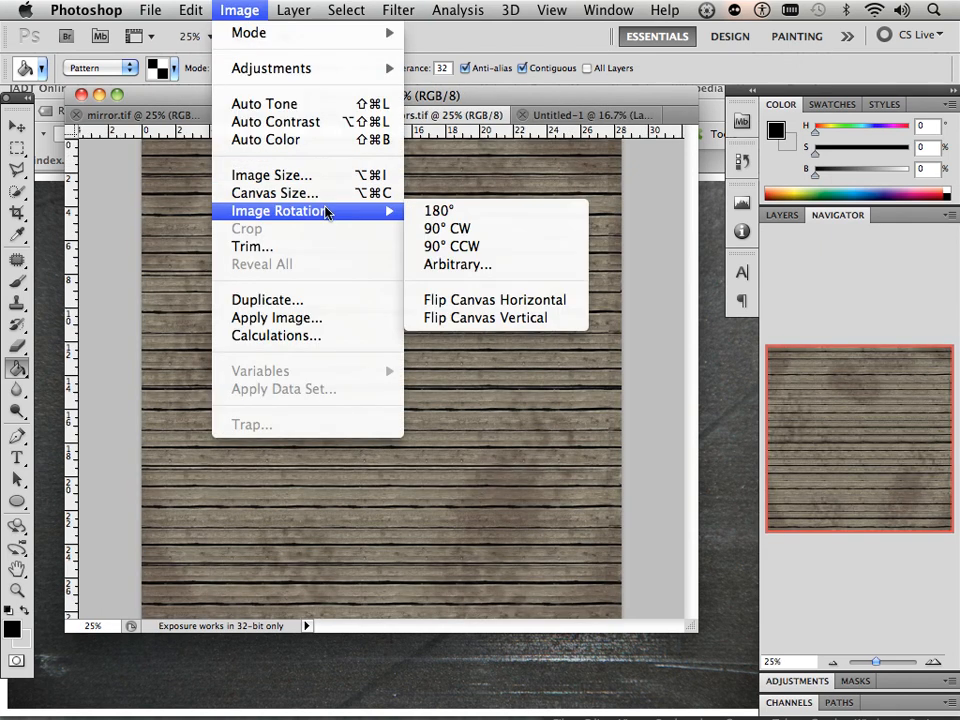
click(441, 229)
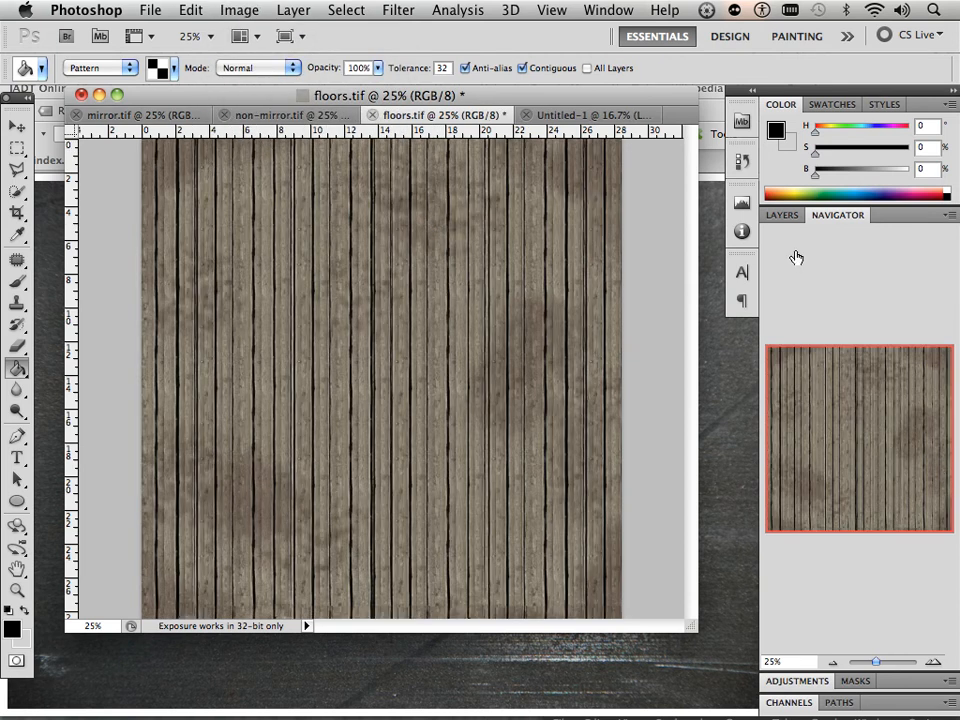
Duplicate the Background layer of floors.tif into the mirror.tif document, keeping the name Background copy
click(785, 216)
right_click(885, 327)
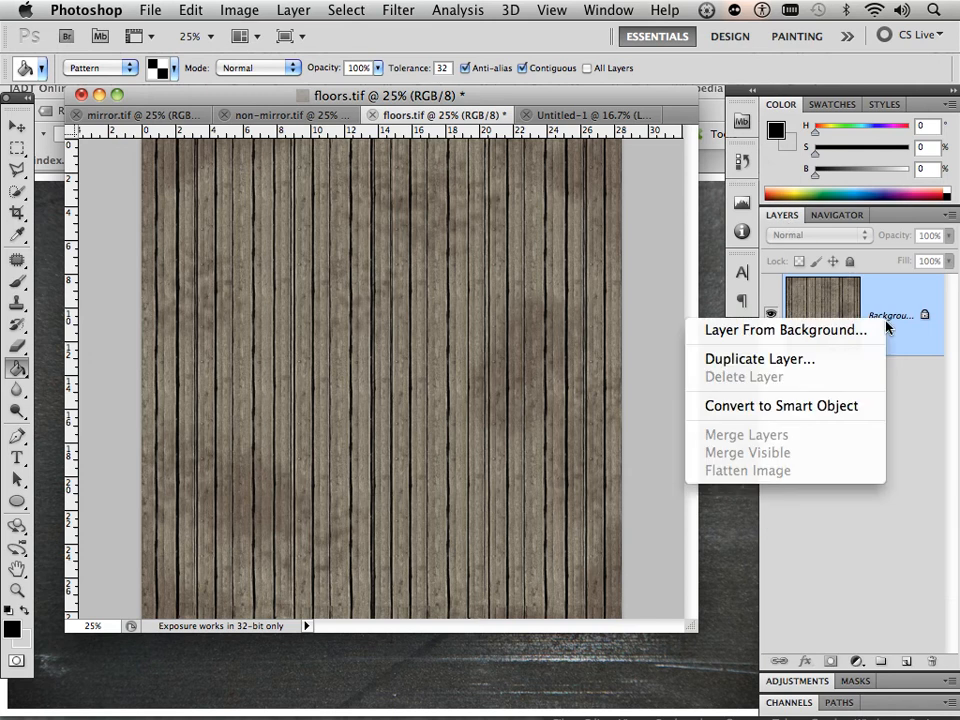
click(823, 370)
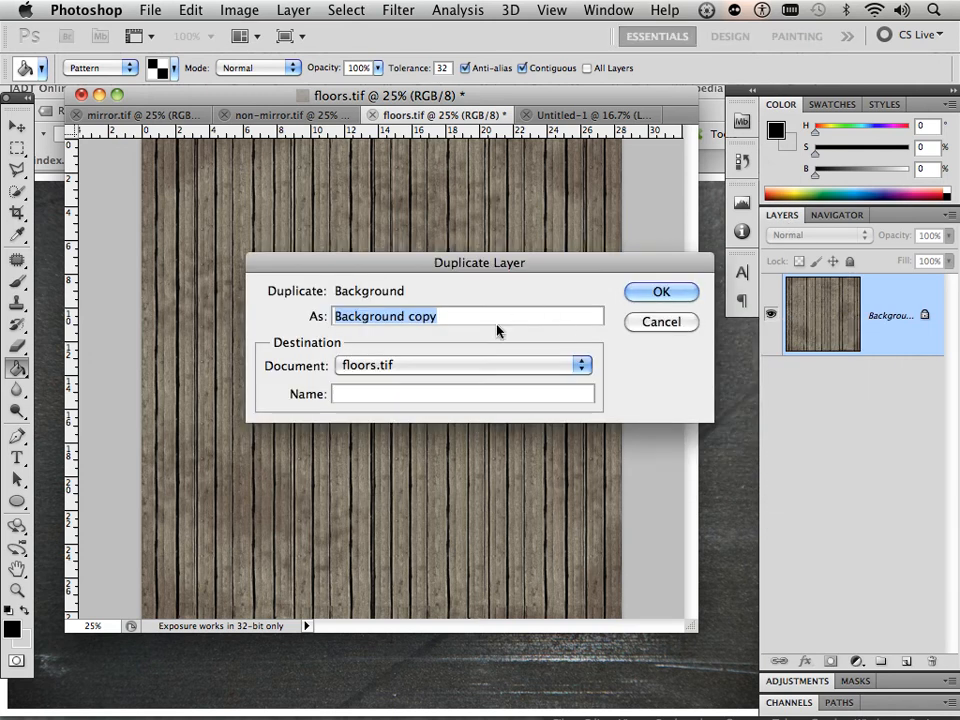
click(528, 368)
click(506, 331)
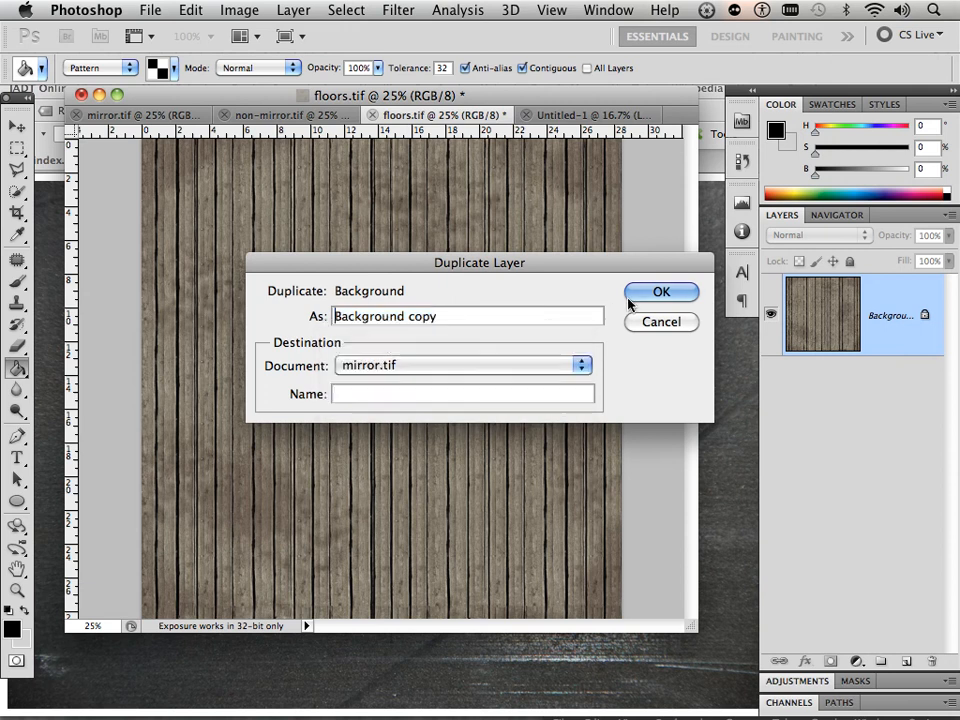
click(658, 293)
Duplicate the Background layer of floors.tif into the non-mirror.tif document as Background copy
right_click(840, 335)
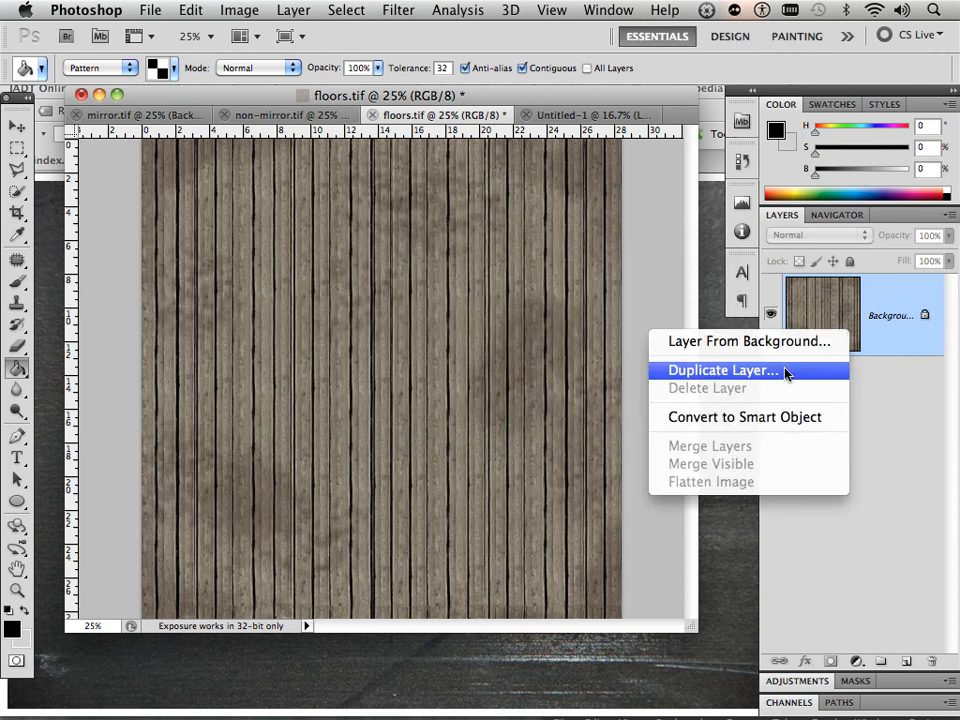
click(723, 370)
click(562, 367)
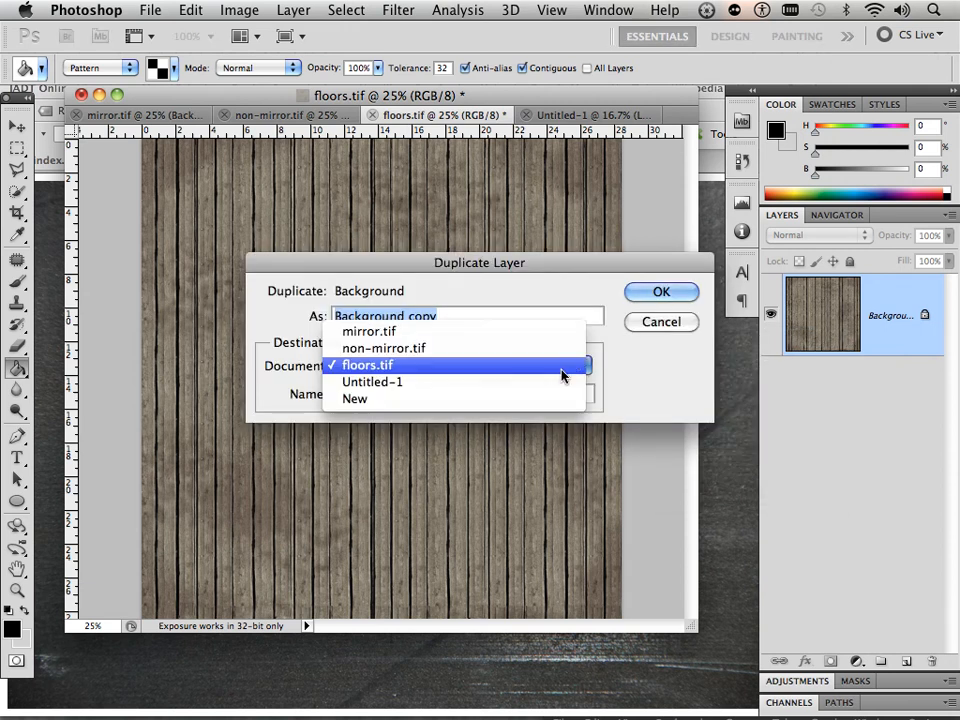
click(578, 348)
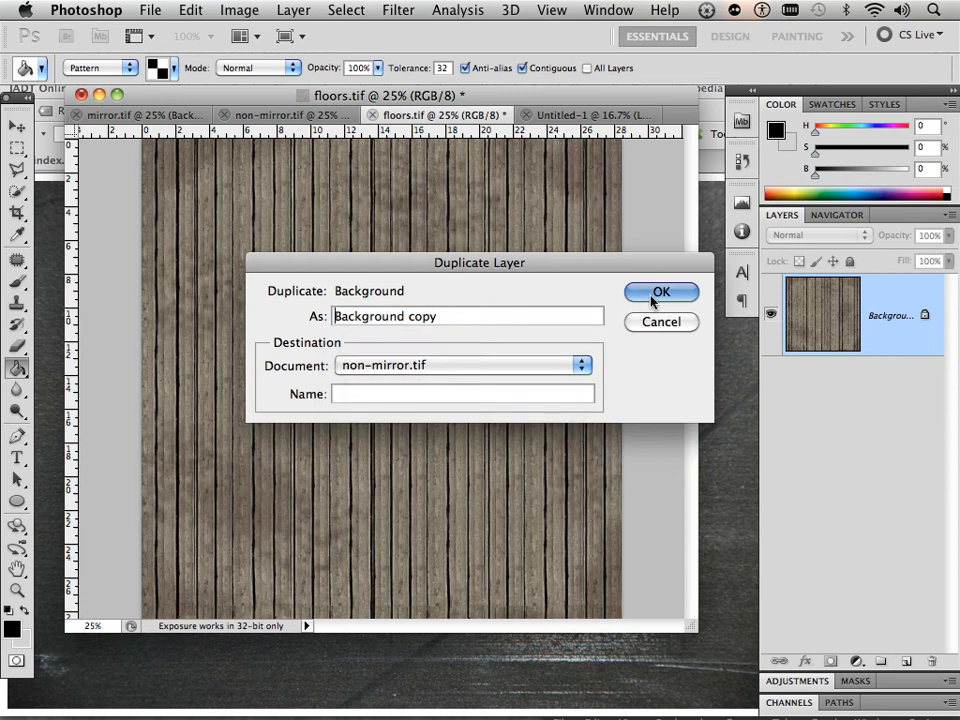
click(656, 293)
Check the wood plank layer in both the mirror.tif and non-mirror.tif documents
click(160, 116)
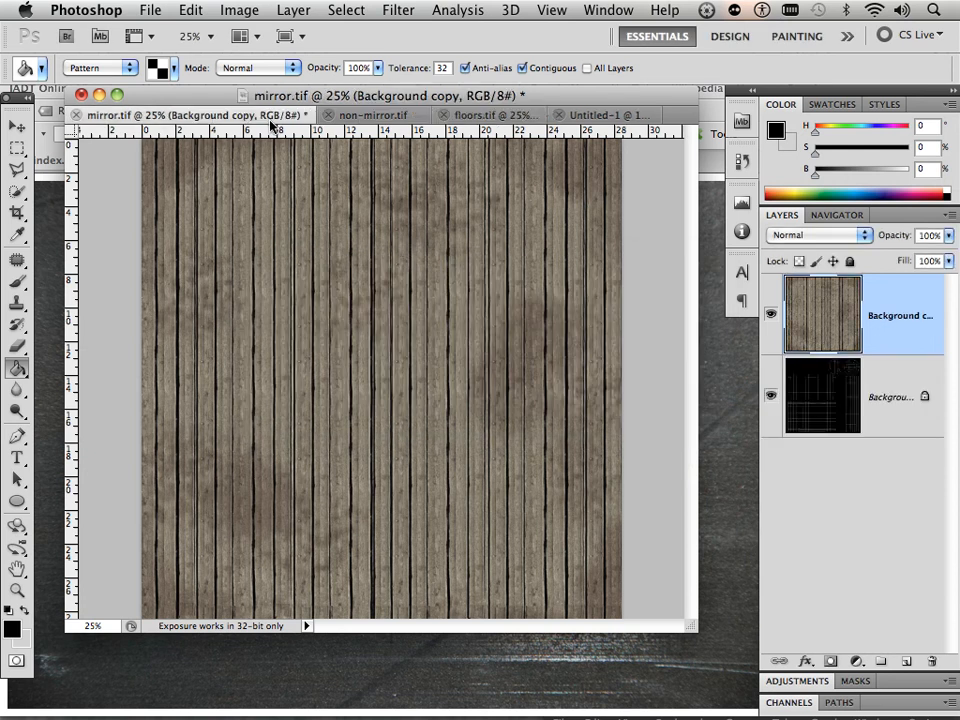
click(367, 121)
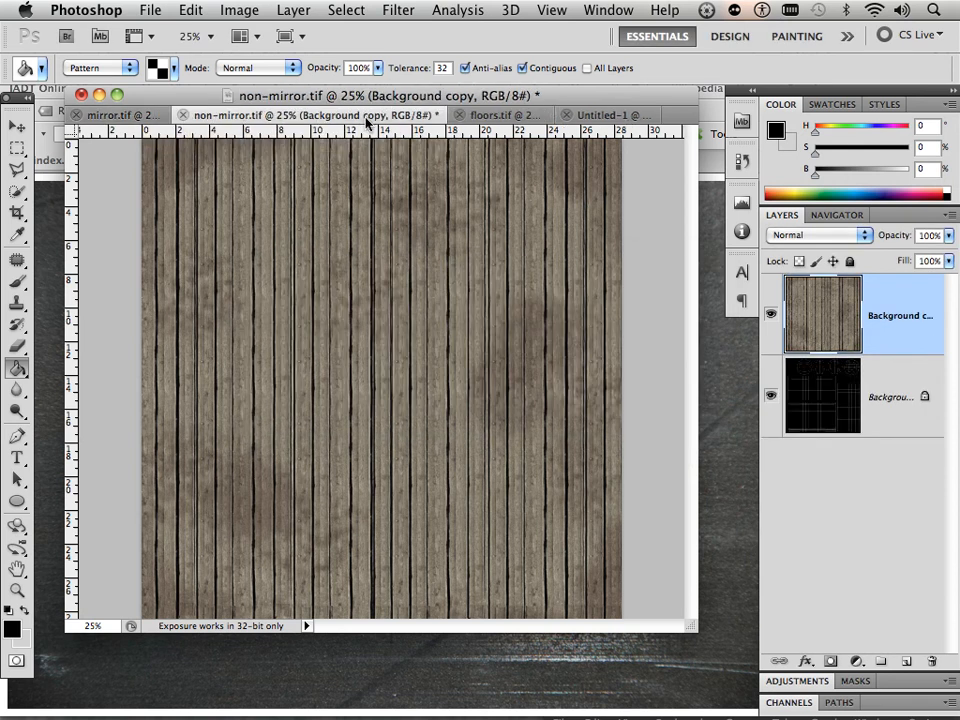
click(140, 117)
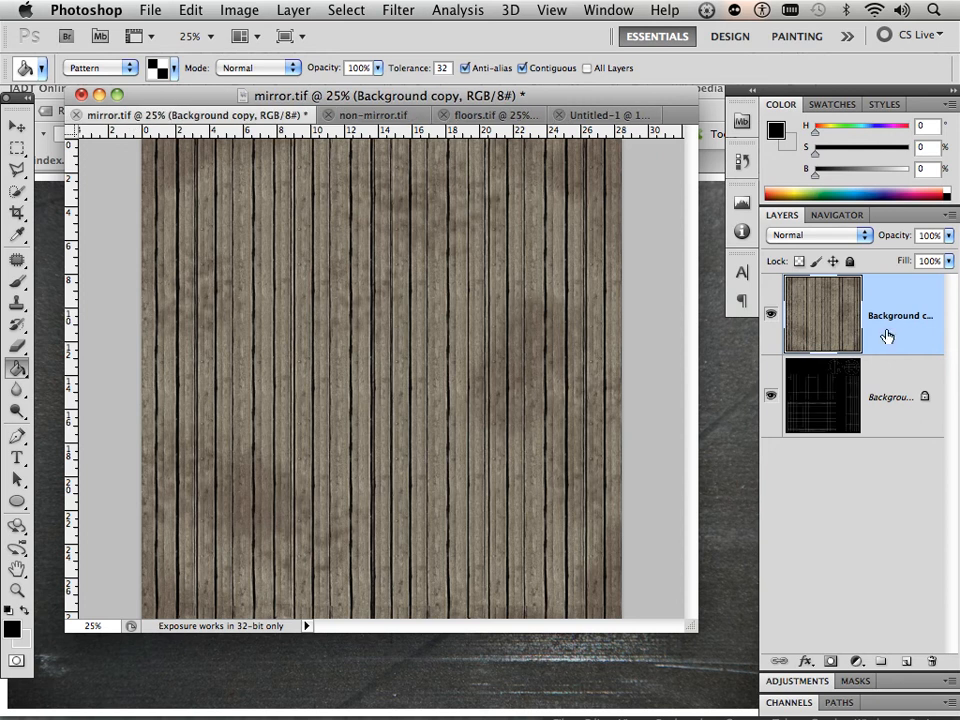
click(368, 118)
Rotate the metal photo document Untitled-1 90° clockwise
click(595, 115)
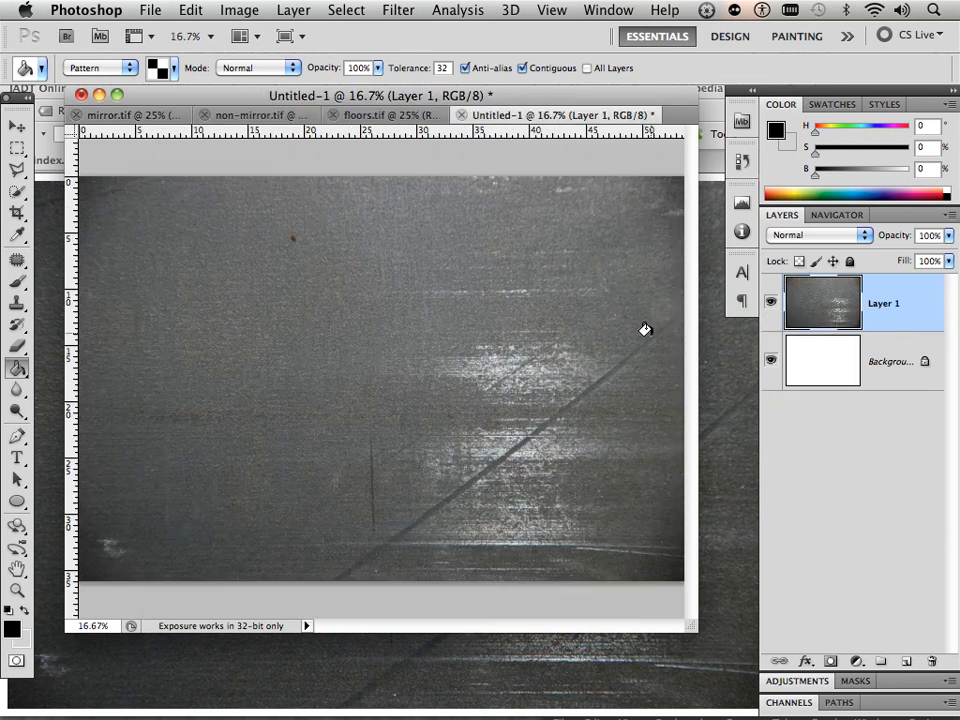
click(240, 10)
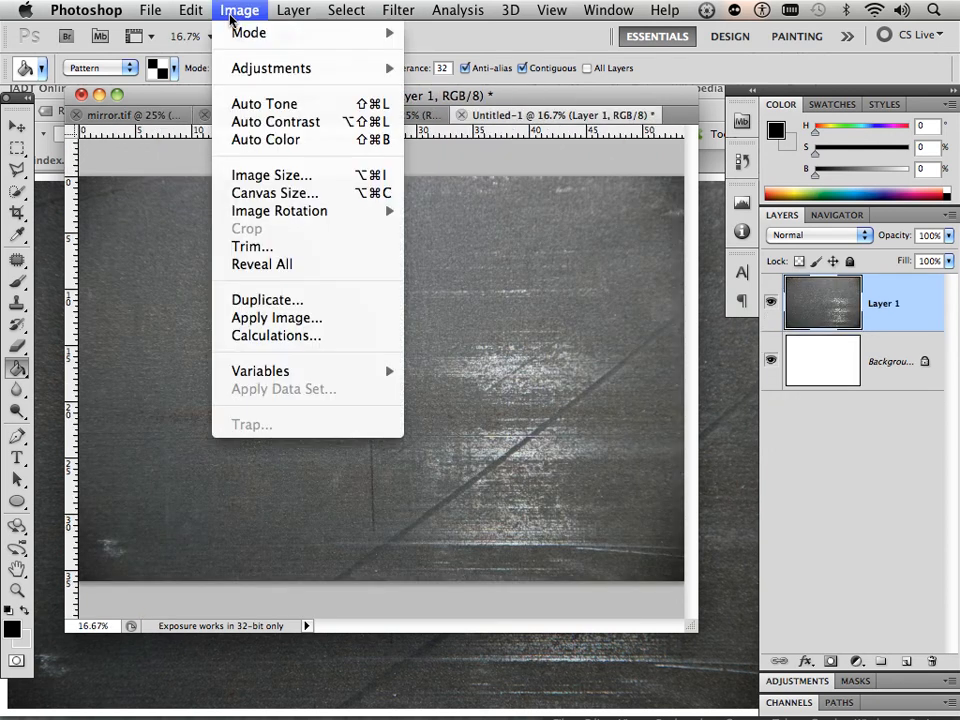
mouse_move(290, 211)
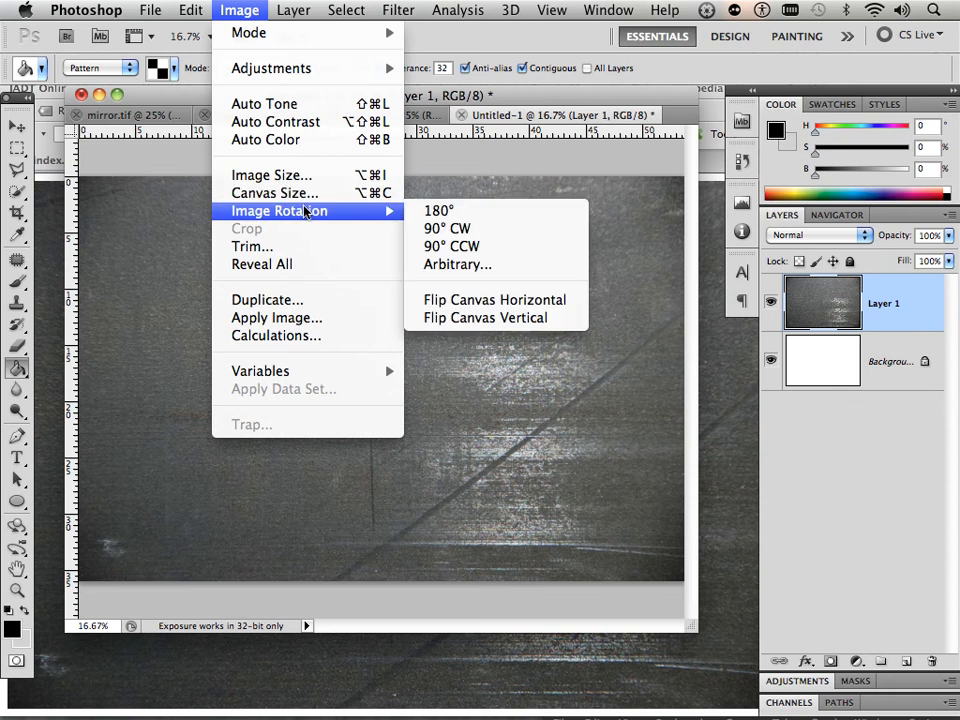
click(458, 228)
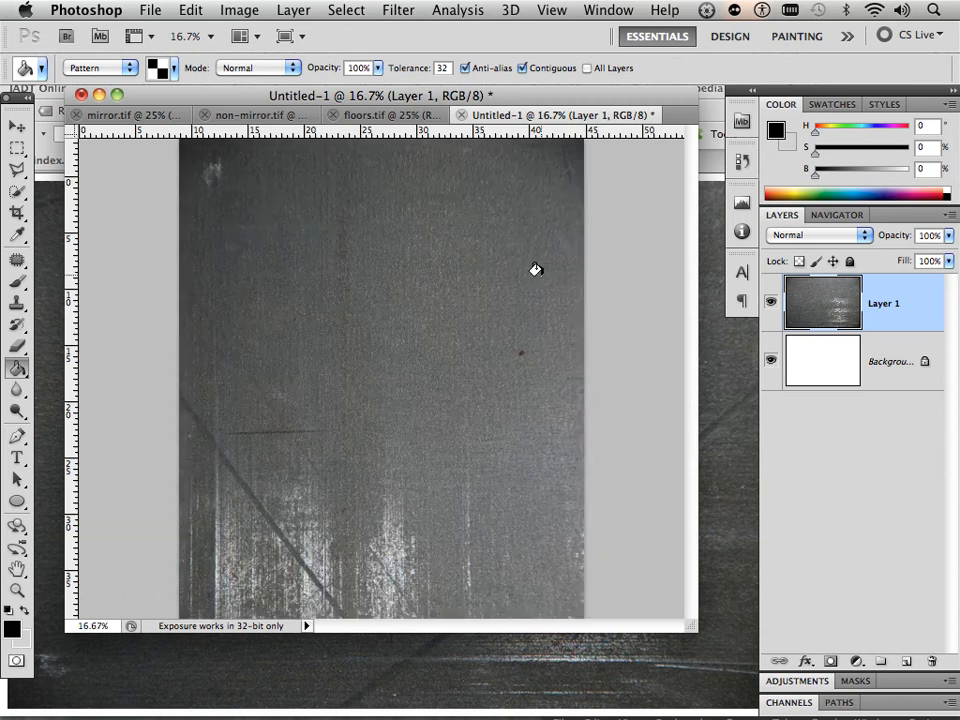
Duplicate the metal photo's Layer 1 from Untitled-1 into the mirror.tif document
right_click(857, 337)
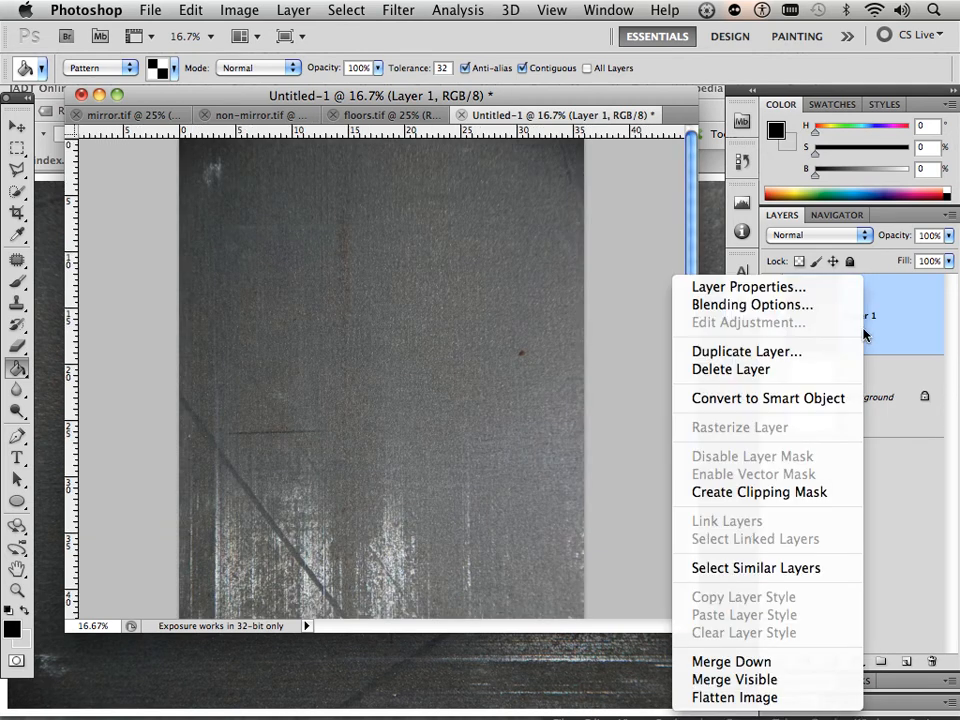
click(765, 351)
click(511, 377)
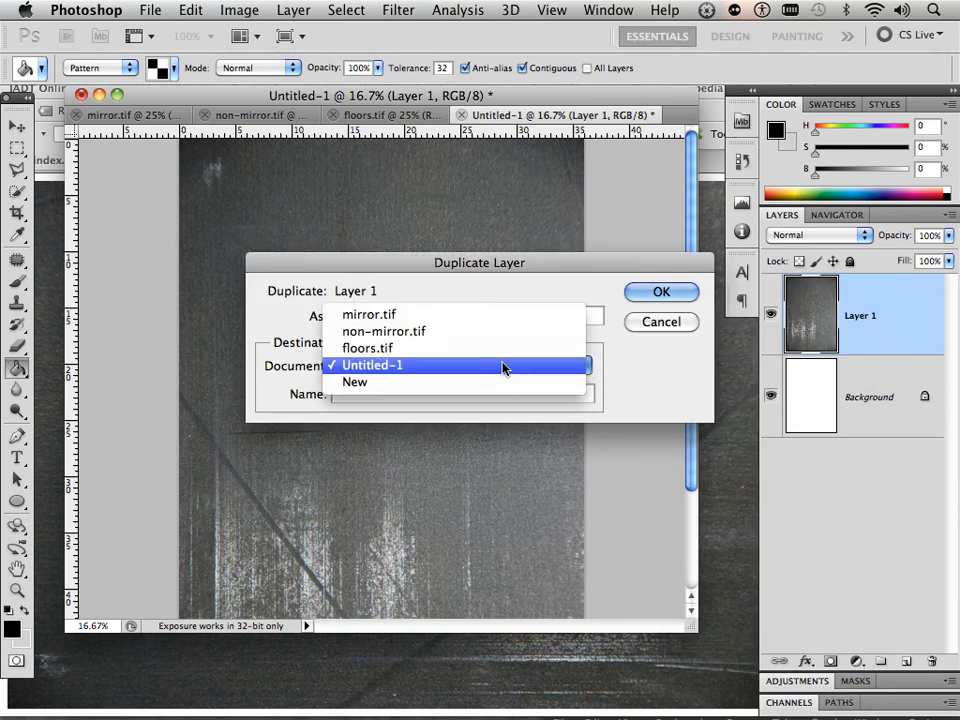
click(498, 318)
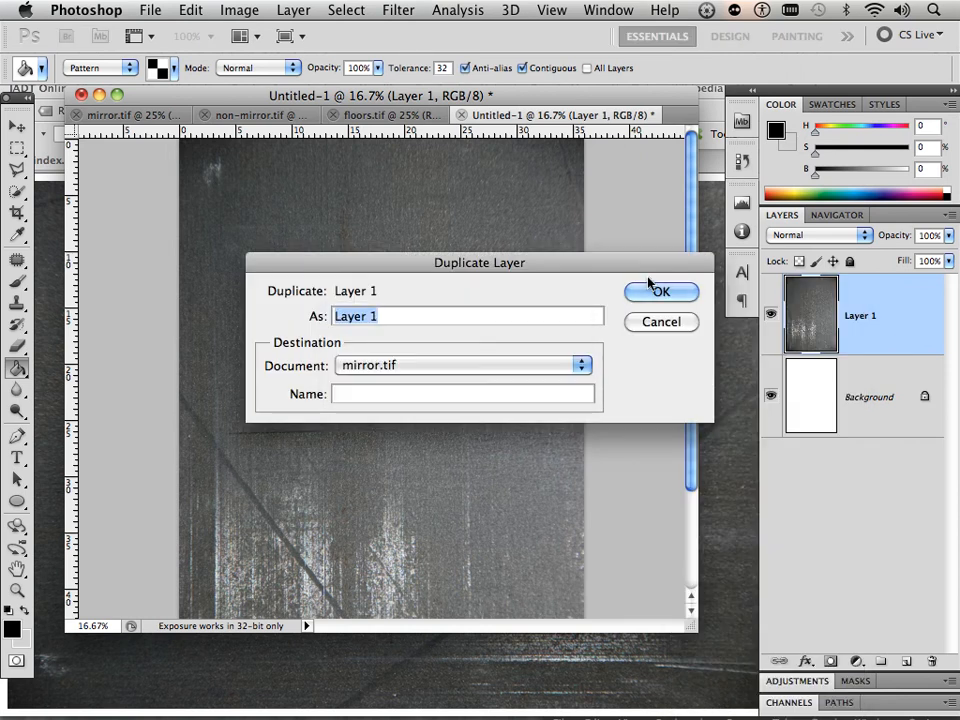
click(655, 290)
Duplicate the metal photo's Layer 1 from Untitled-1 into the non-mirror.tif document
right_click(861, 332)
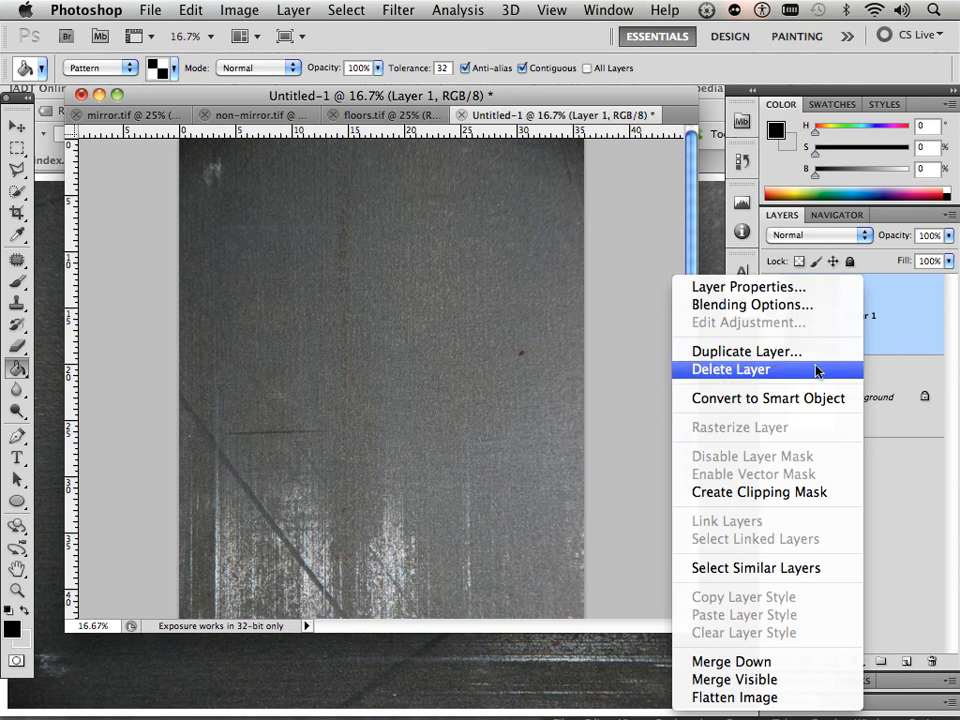
click(740, 349)
click(450, 366)
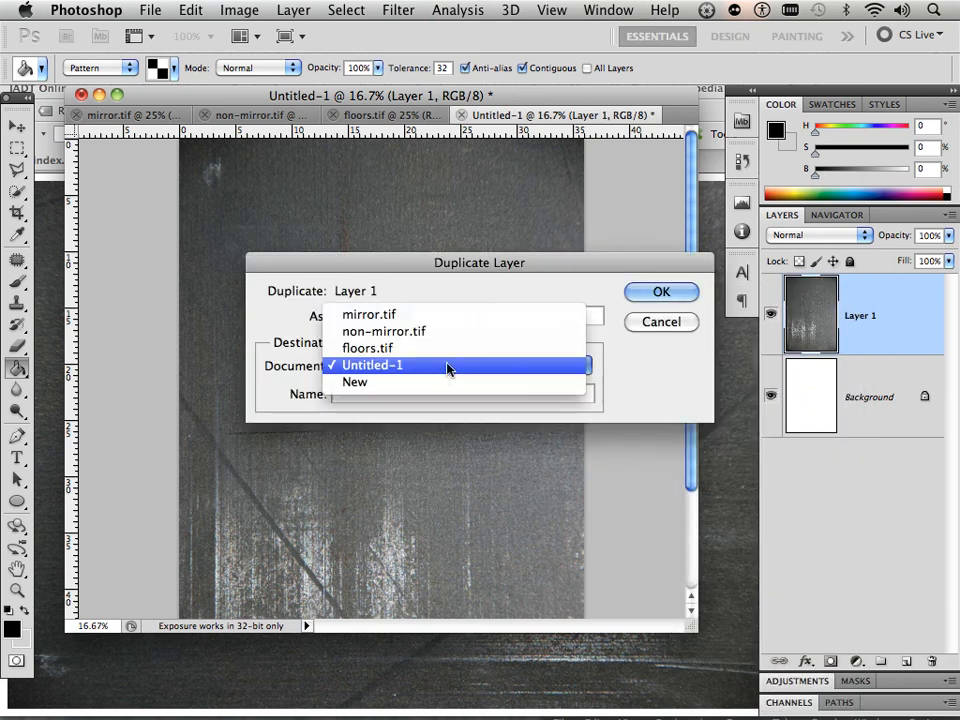
click(439, 339)
click(673, 296)
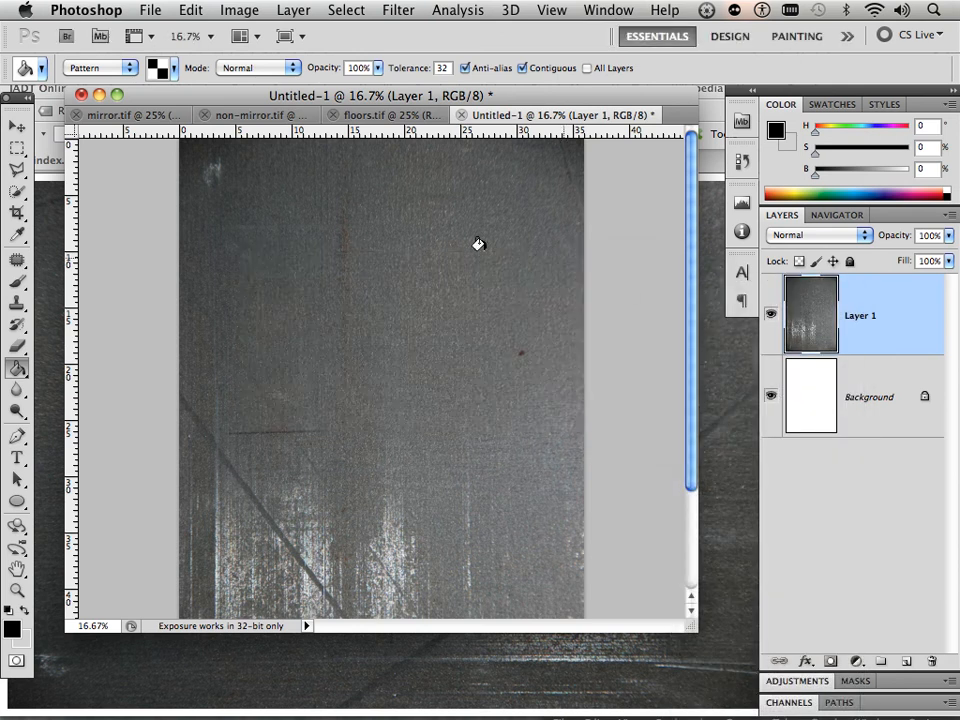
Check the metal layer in mirror.tif and non-mirror.tif, ending on mirror.tif
click(125, 115)
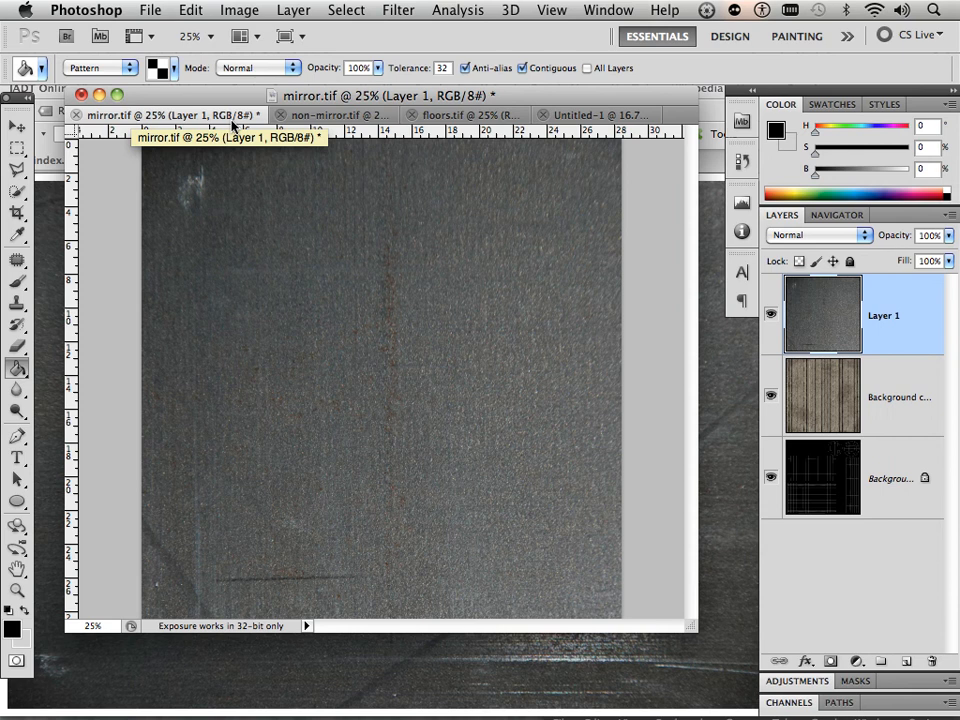
click(311, 118)
click(147, 121)
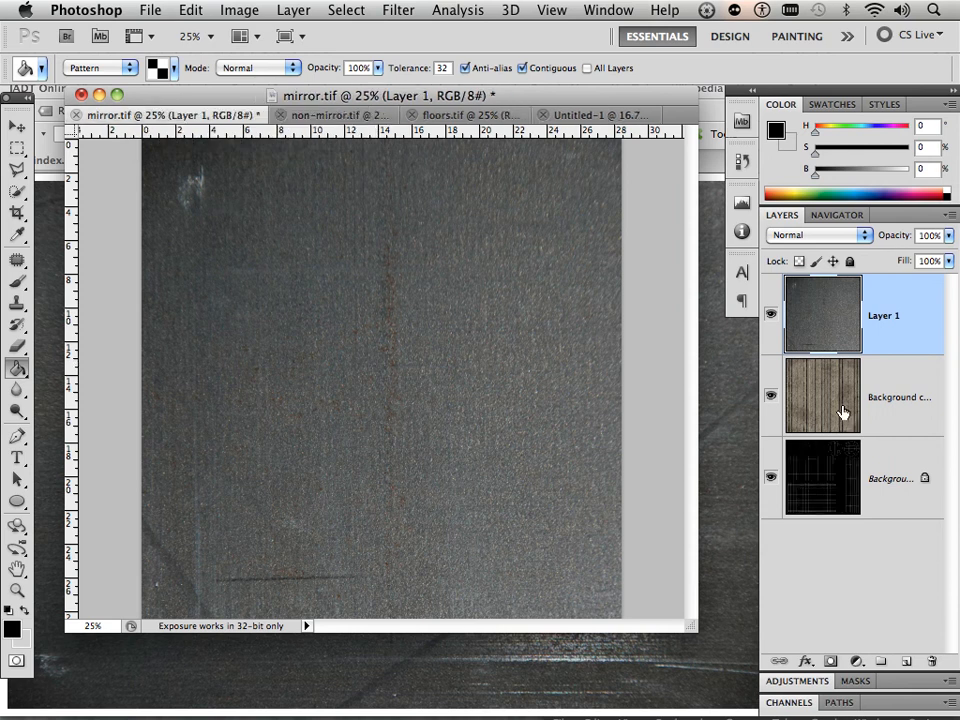
Hide the metal Layer 1 in mirror.tif and check the UV snapshot beneath the wood plank layer
click(770, 315)
click(771, 397)
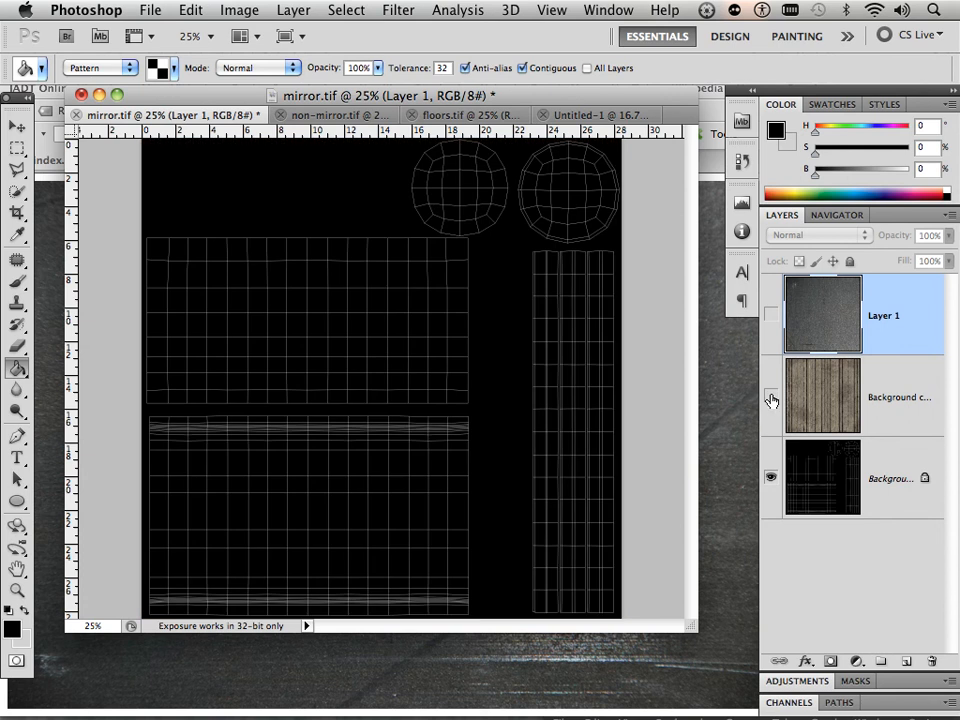
click(771, 397)
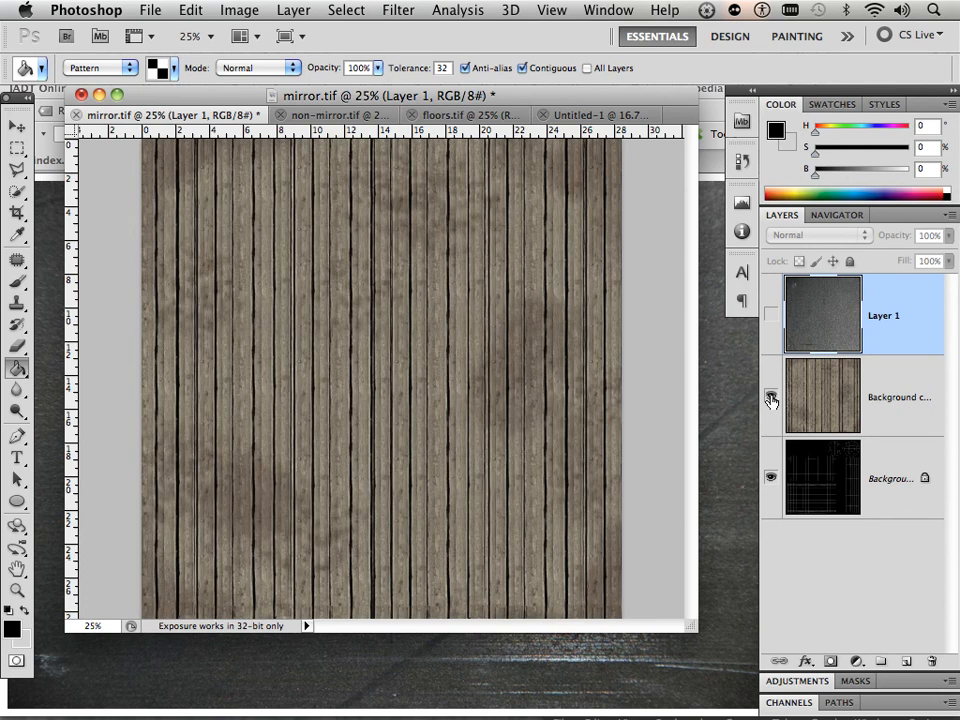
Move the wood plank Background copy layer downward over the UV snapshot, exposing the upper UV shells
click(17, 126)
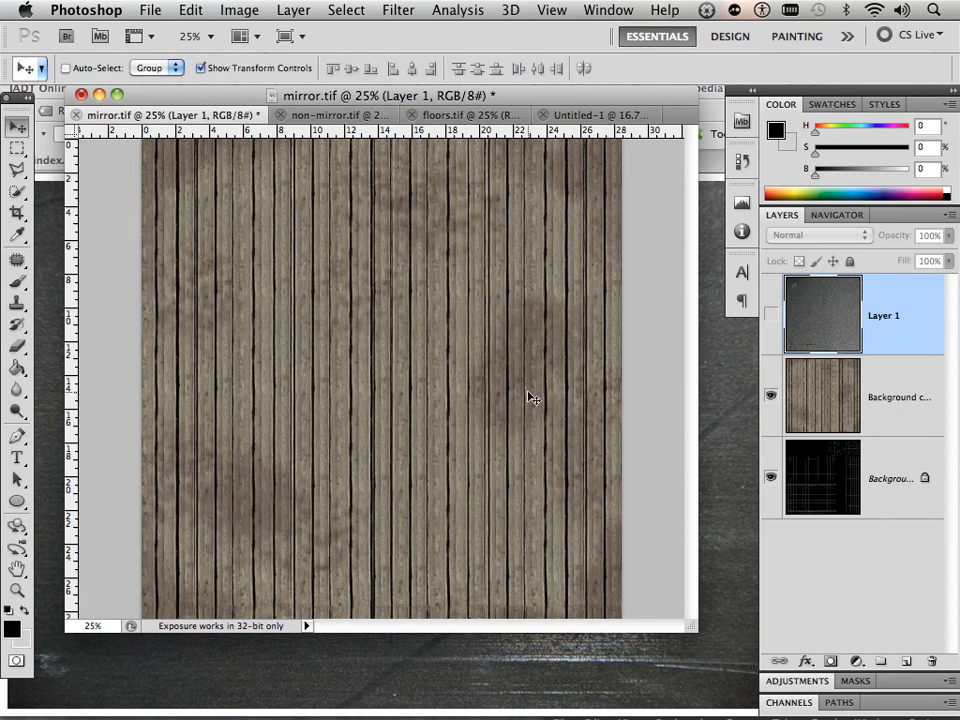
scroll(527, 395, down, 2)
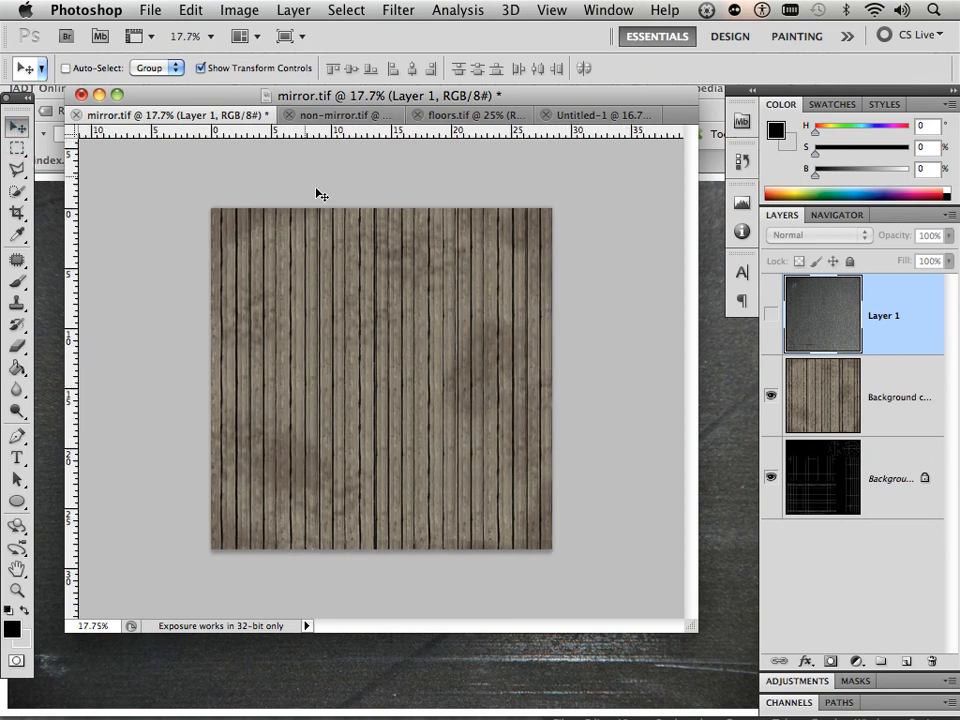
click(816, 403)
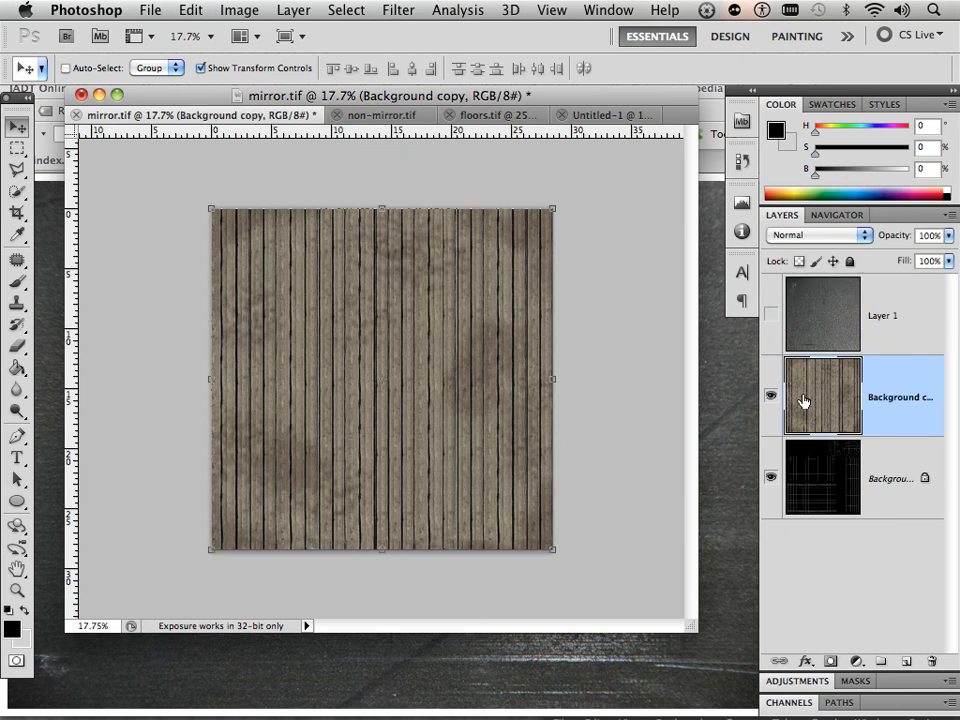
drag(504, 261, 455, 422)
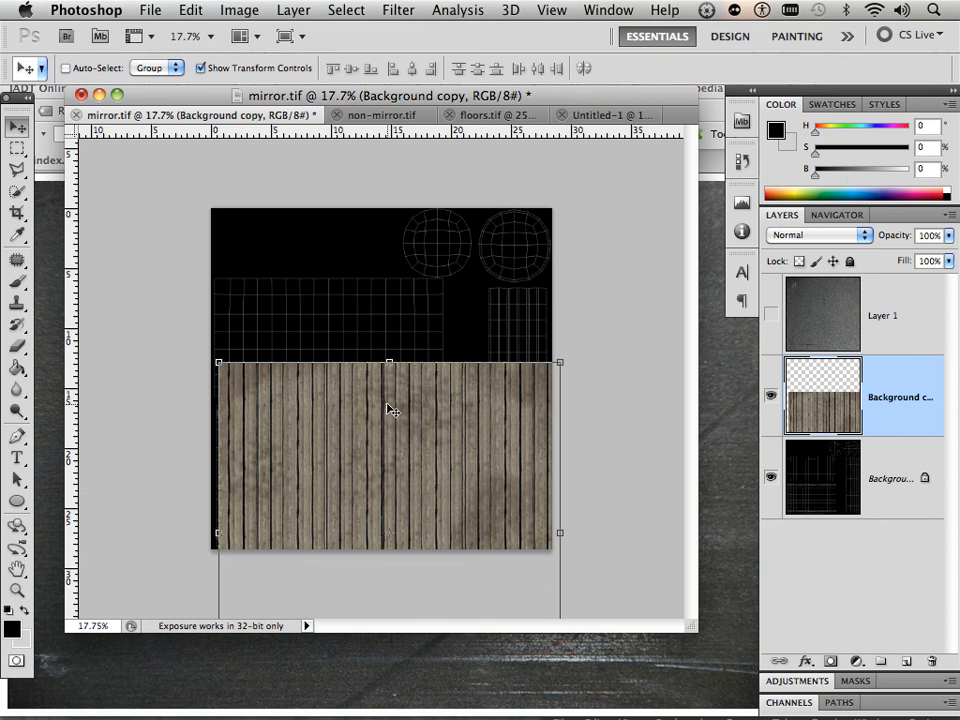
scroll(389, 408, up, 2)
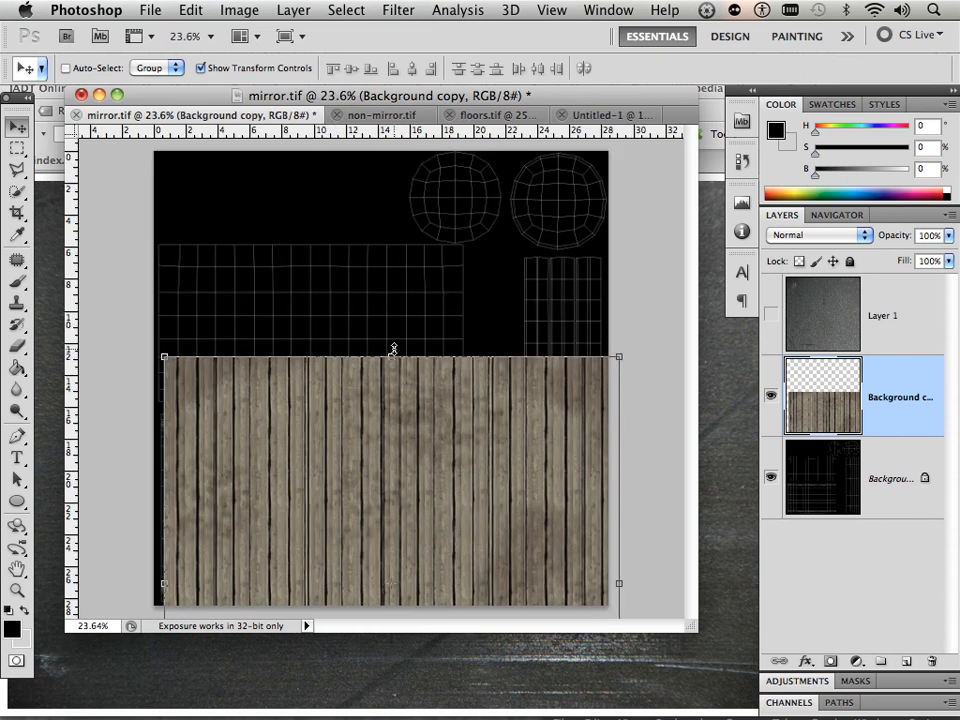
drag(270, 390, 268, 315)
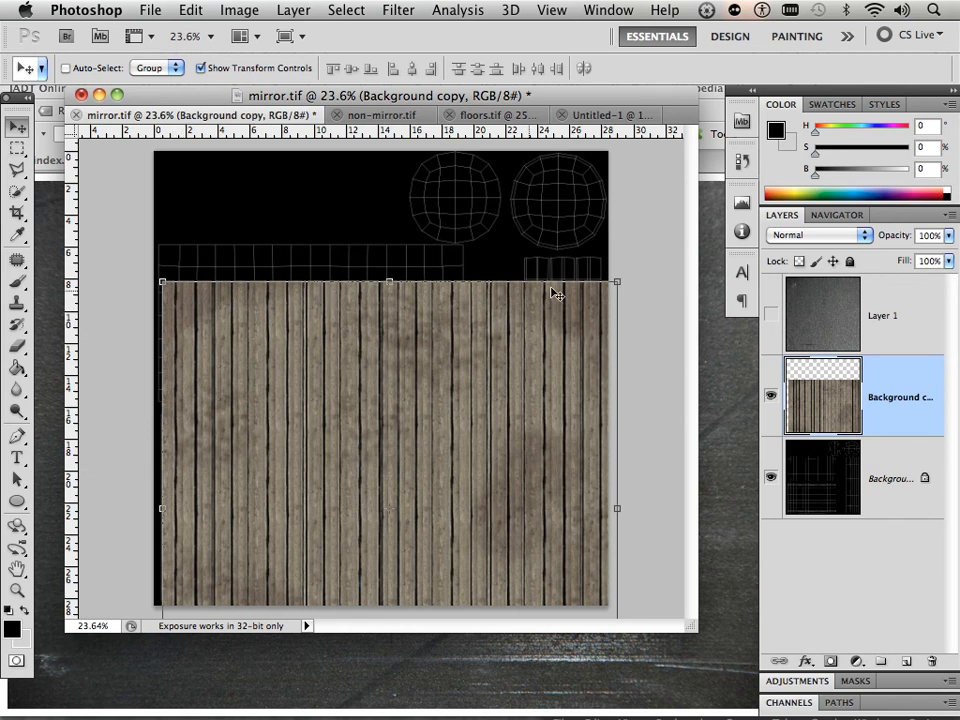
Try to scale the wood plank layer to 139.18% and shift it across the whole canvas
click(617, 282)
drag(617, 282, 544, 148)
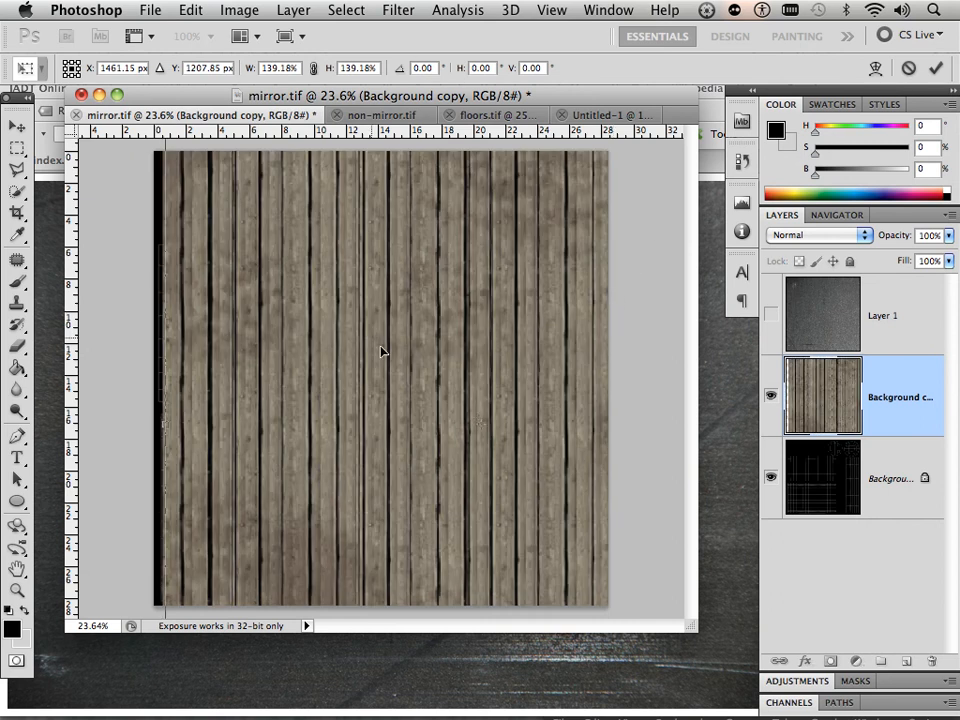
drag(383, 348, 463, 441)
drag(346, 383, 398, 287)
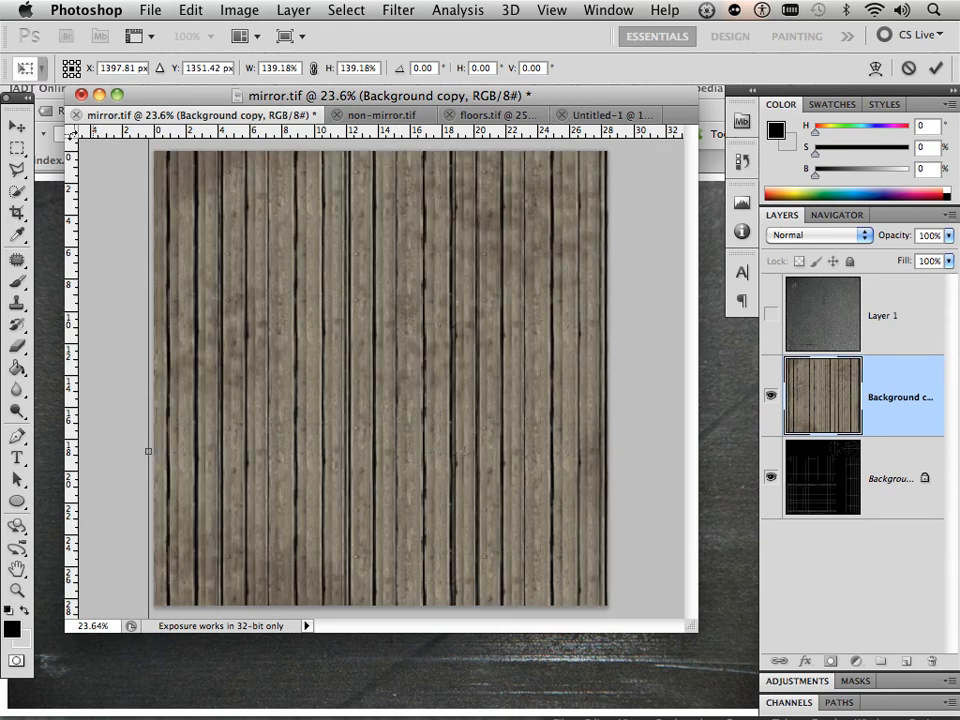
click(17, 125)
key(Return)
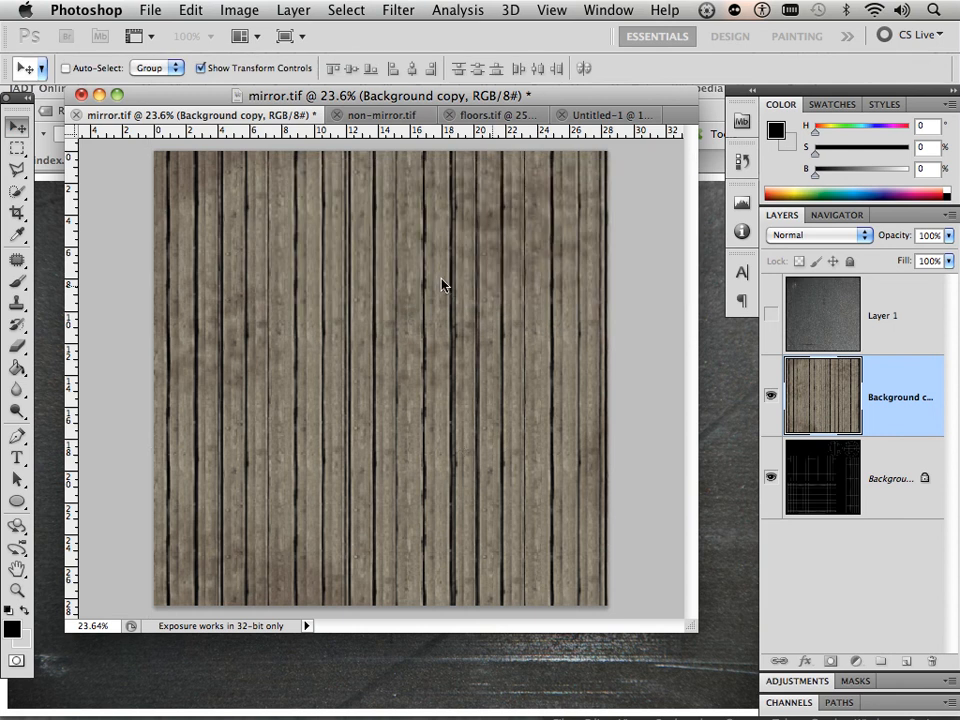
Turn on snapping and align the wood plank layer with the canvas edges
drag(443, 285, 424, 199)
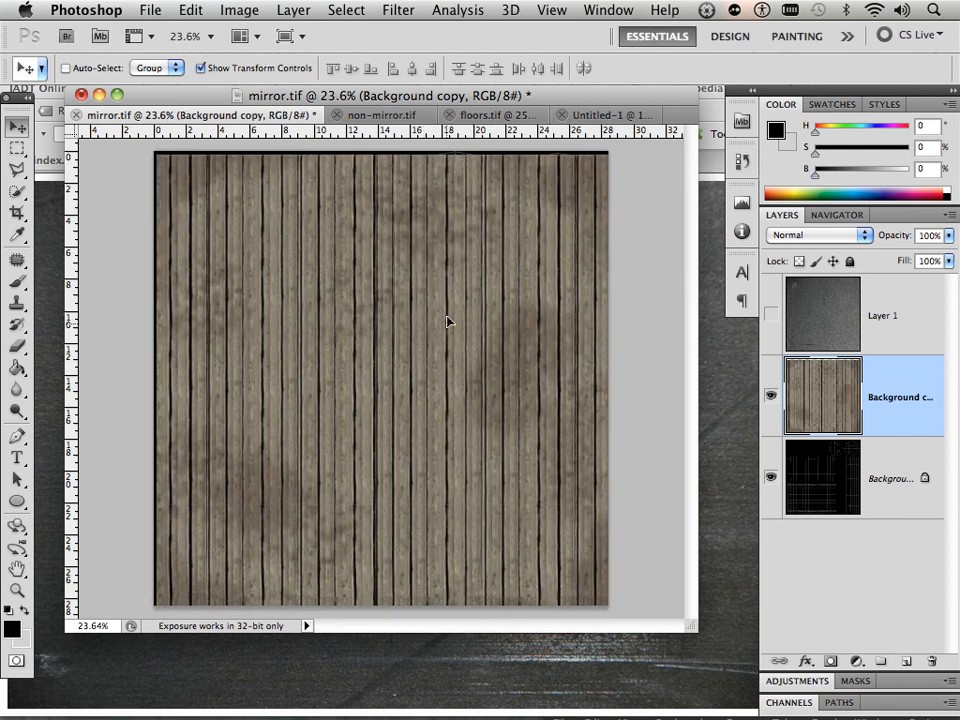
click(552, 12)
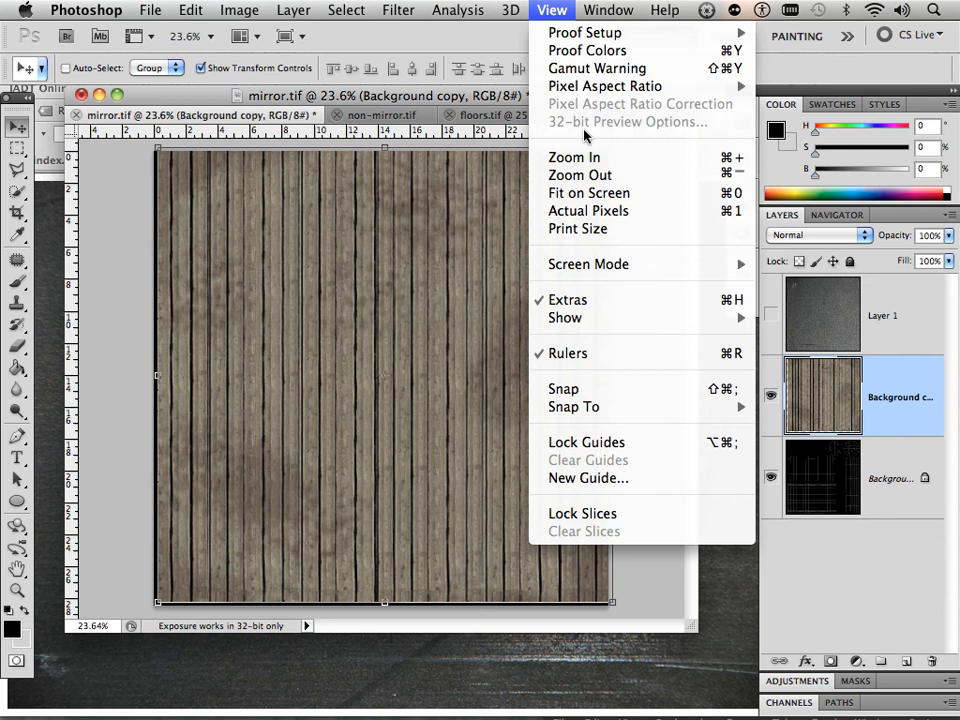
click(574, 388)
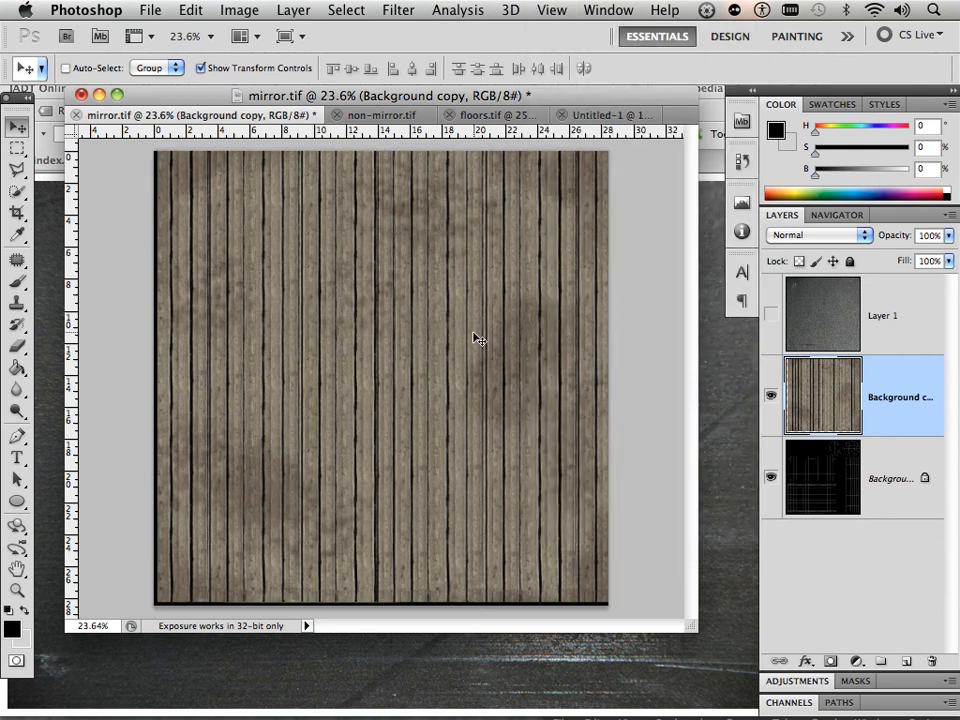
drag(478, 340, 467, 339)
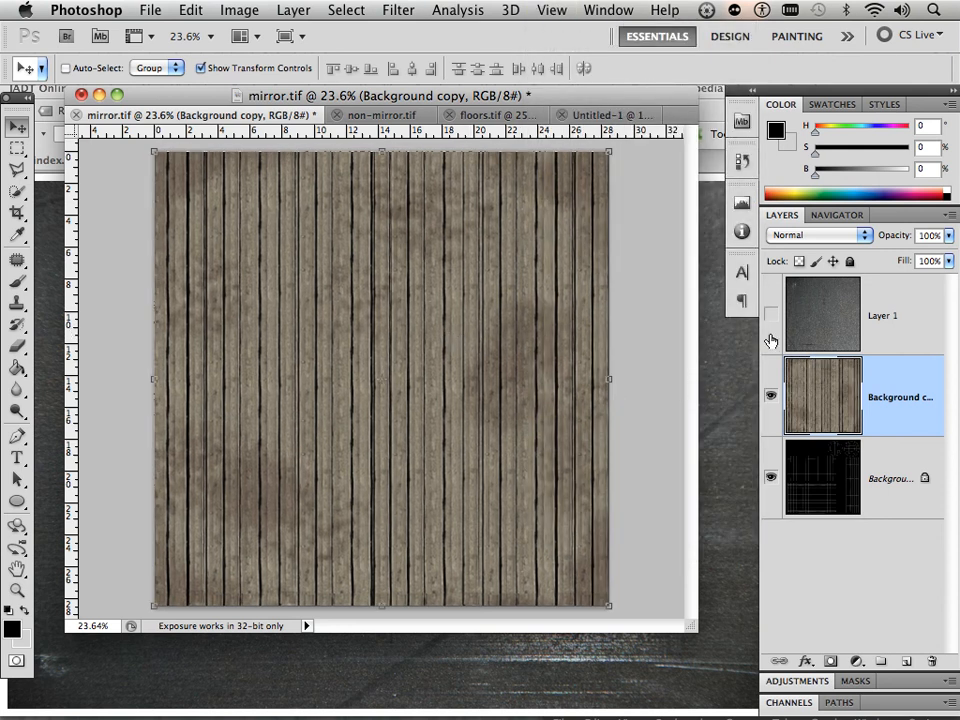
Convert the locked UV snapshot Background into a regular layer named Layer 0
click(860, 476)
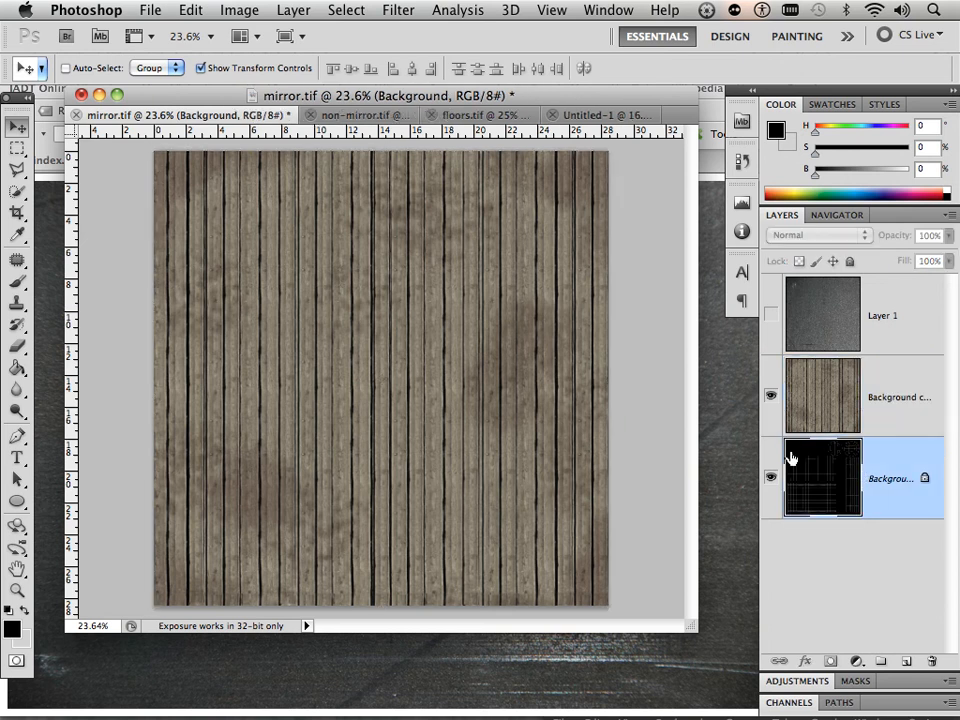
double_click(828, 486)
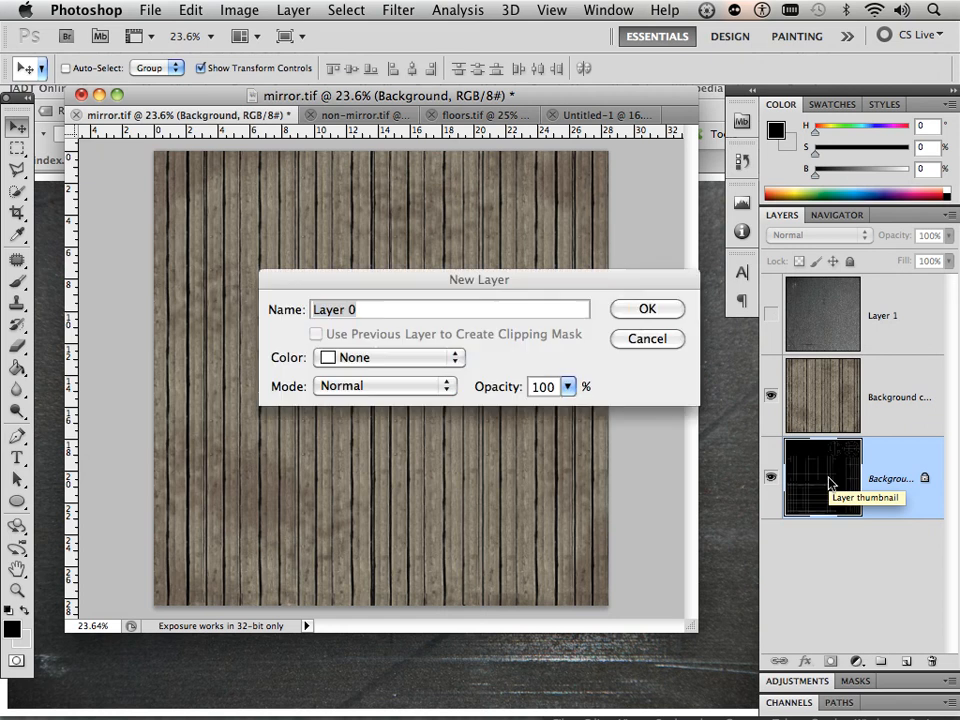
click(636, 322)
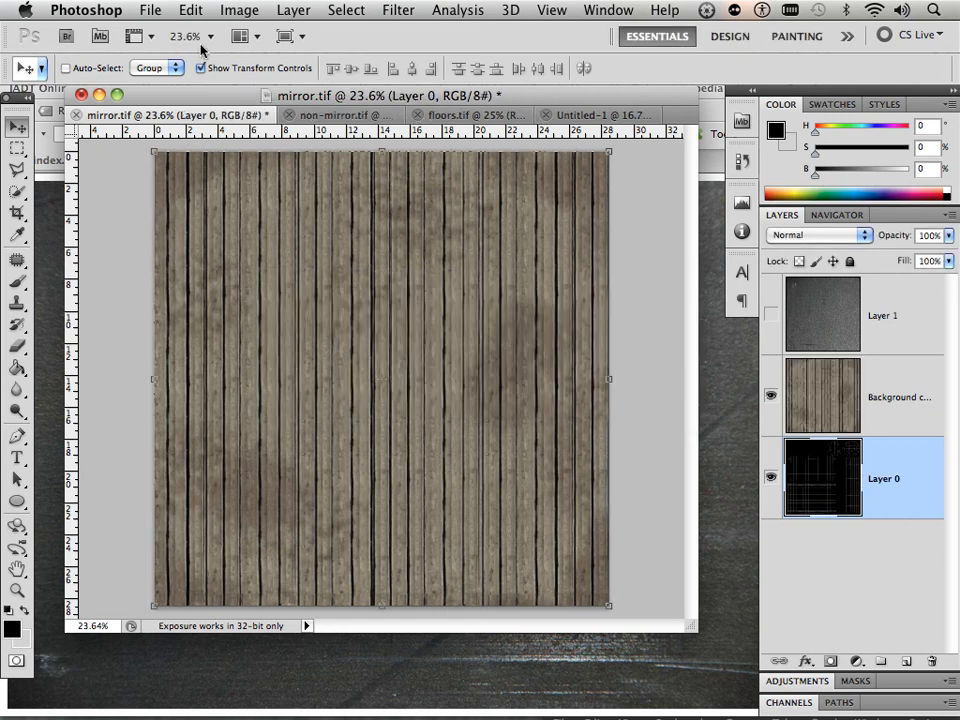
Invert the colors of the UV snapshot Layer 0
click(191, 11)
mouse_move(239, 10)
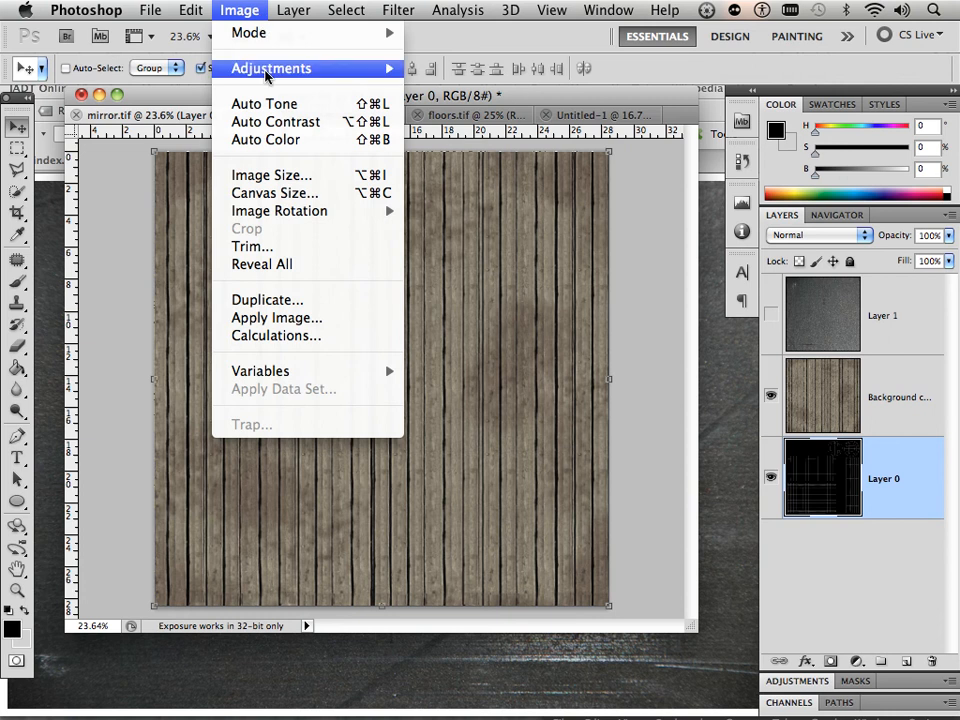
mouse_move(271, 68)
click(482, 283)
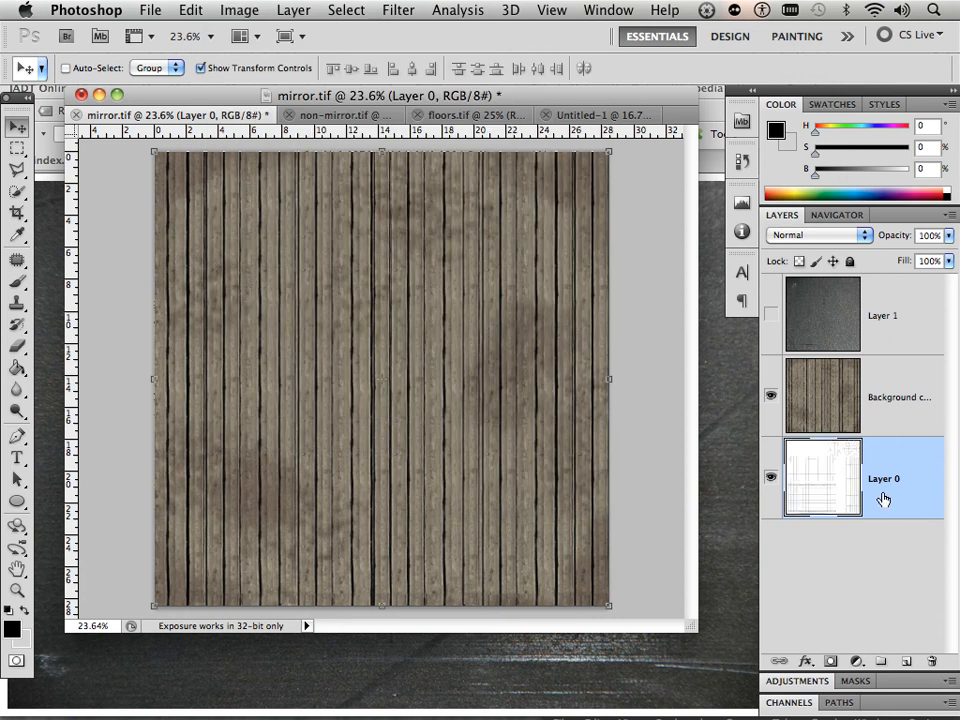
Place the UV snapshot Layer 0 above all other layers and set its blend mode to Multiply
drag(898, 488, 852, 248)
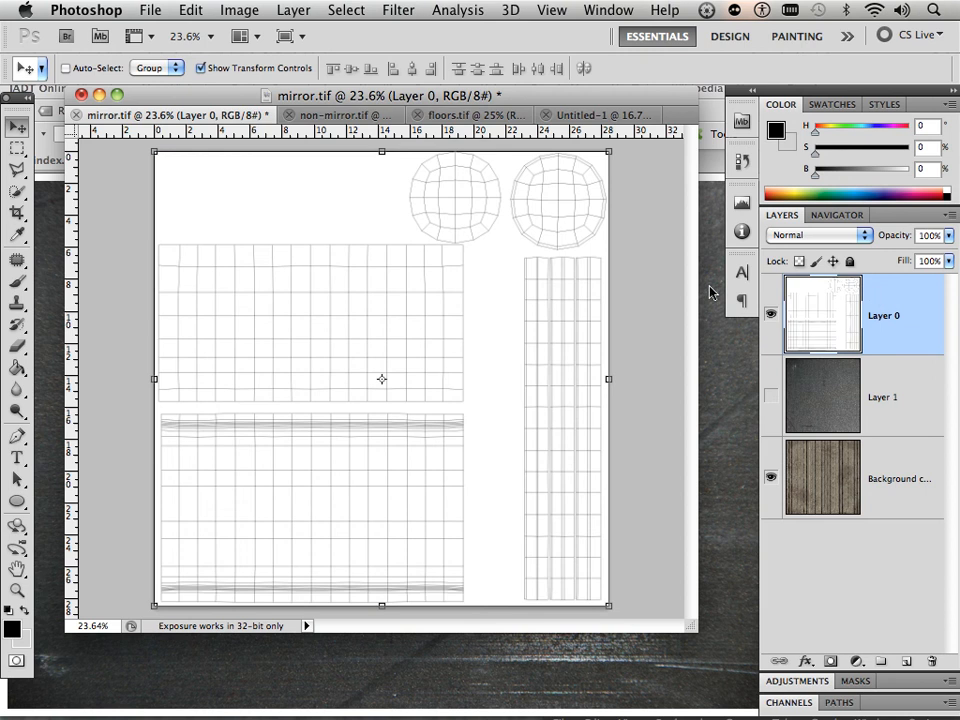
click(812, 235)
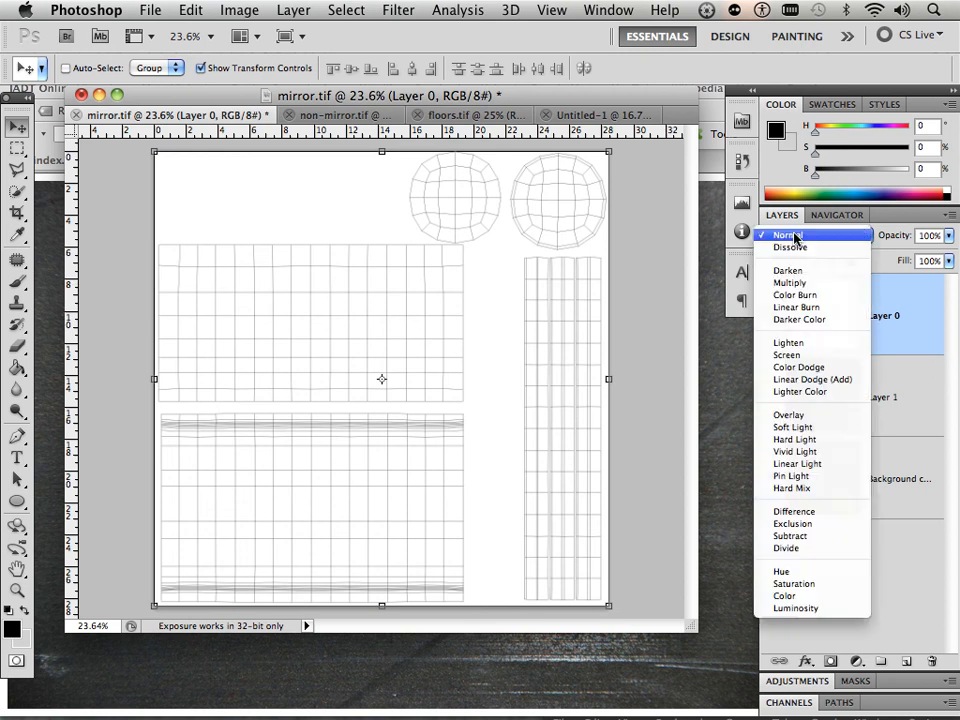
click(808, 286)
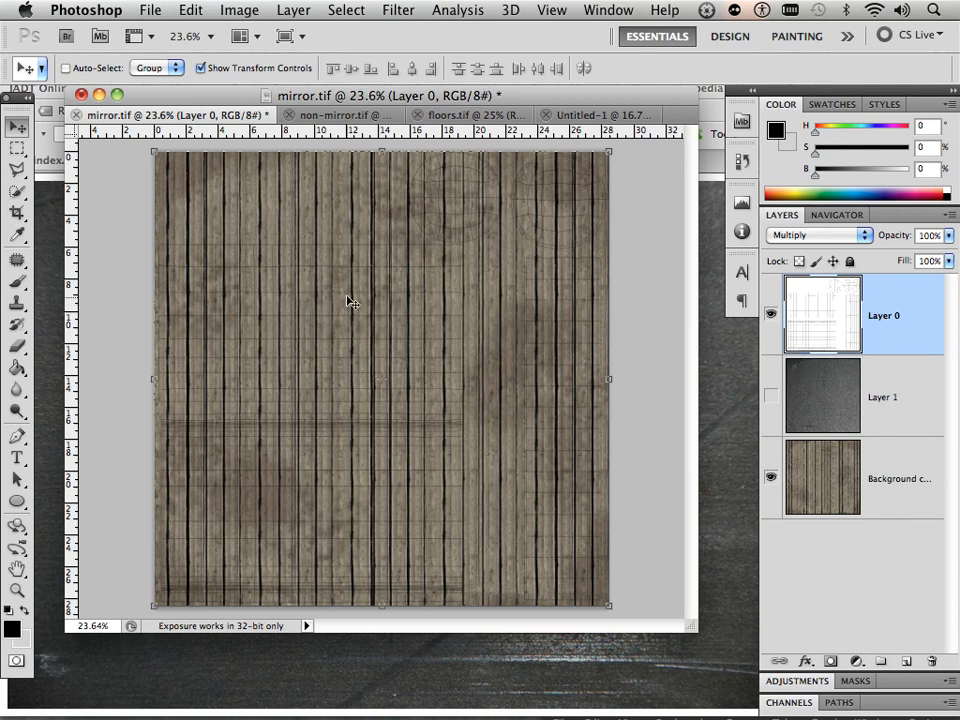
Try the Screen, Color Dodge and Hard Light blend modes on the UV snapshot Layer 0
click(828, 236)
click(800, 307)
click(812, 235)
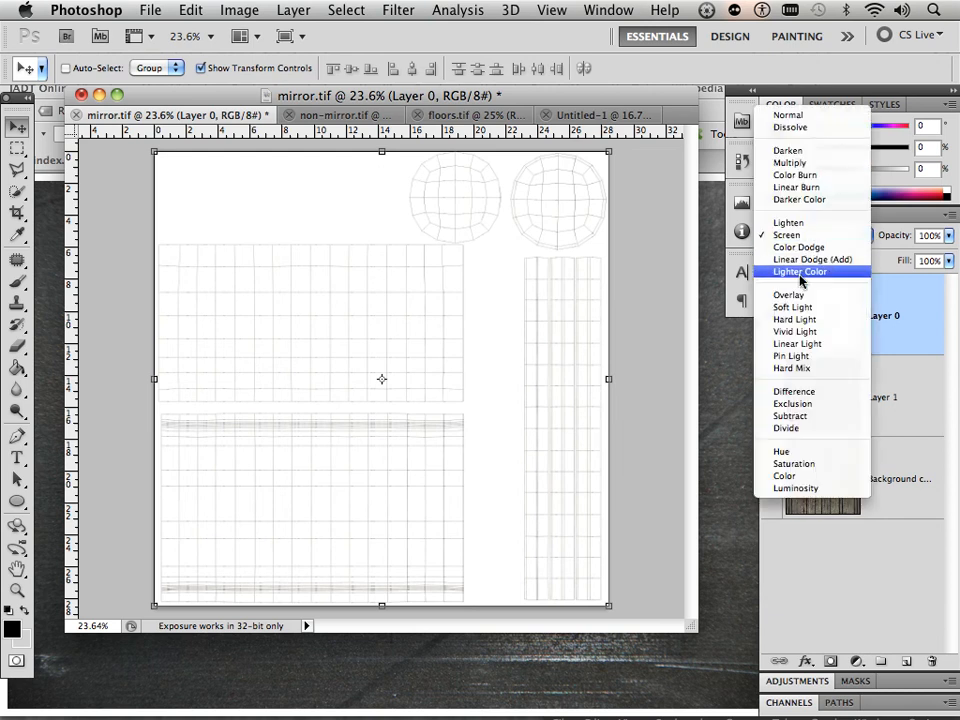
click(800, 247)
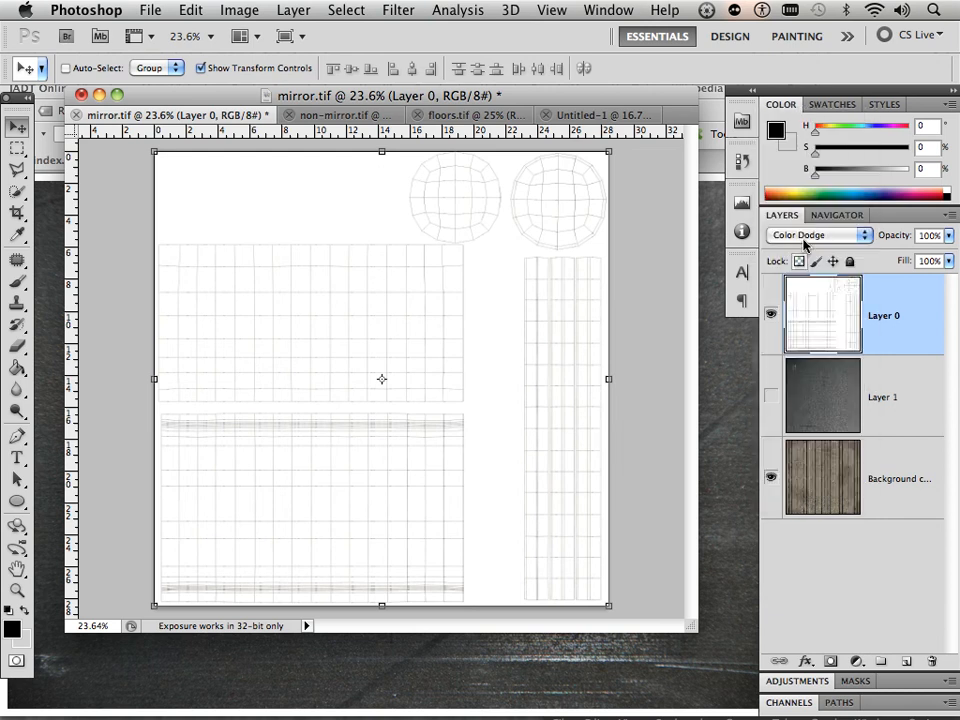
click(812, 235)
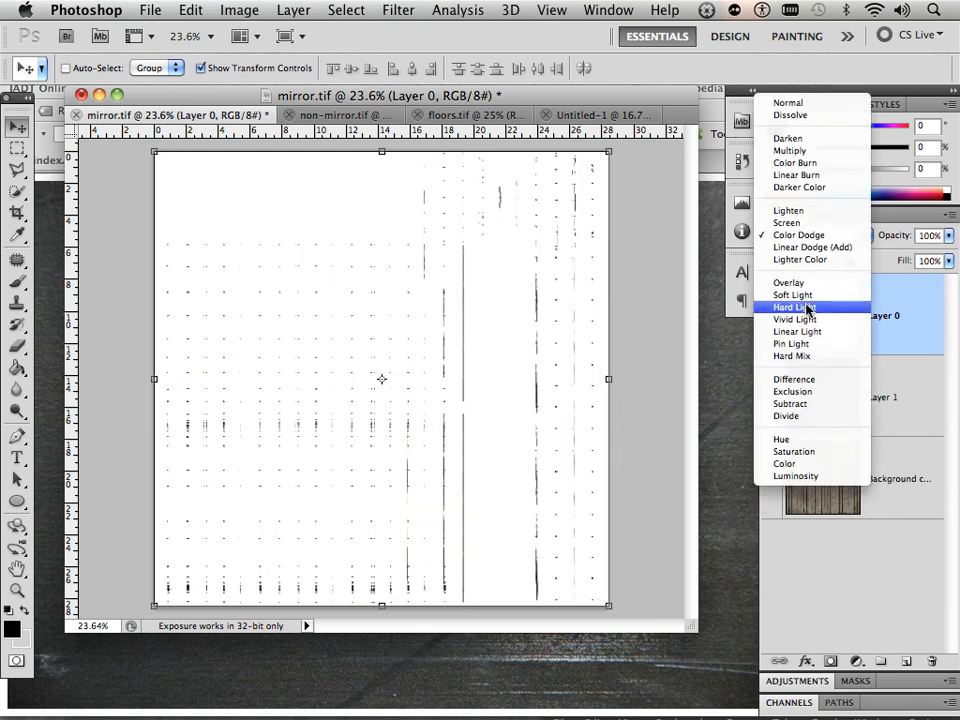
click(806, 309)
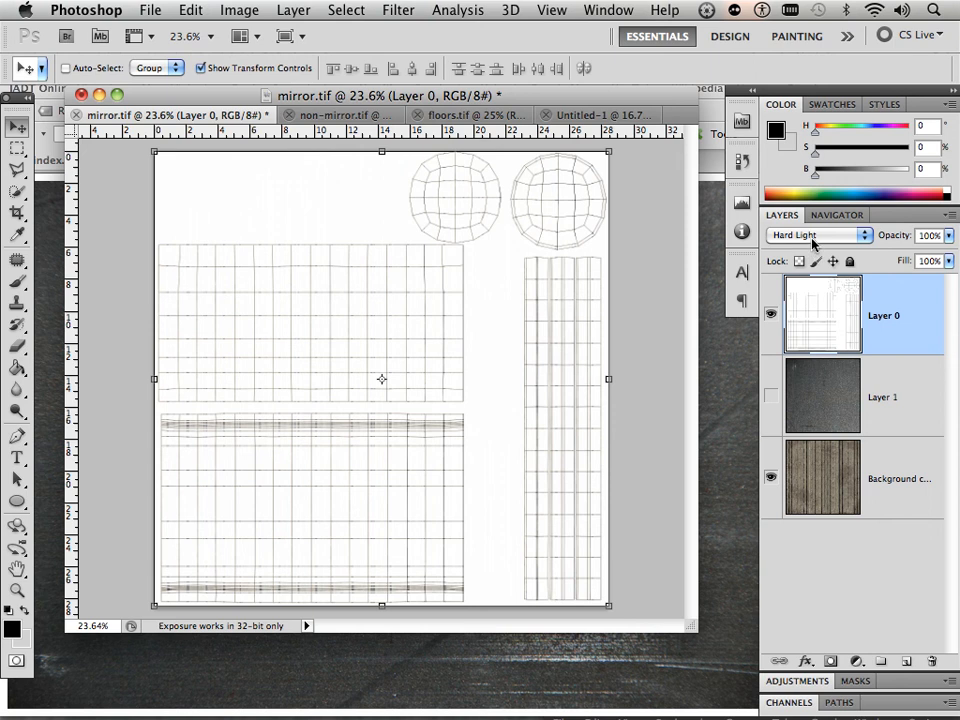
Set the blend mode of the UV snapshot Layer 0 to Linear Burn
click(810, 236)
click(808, 103)
click(826, 234)
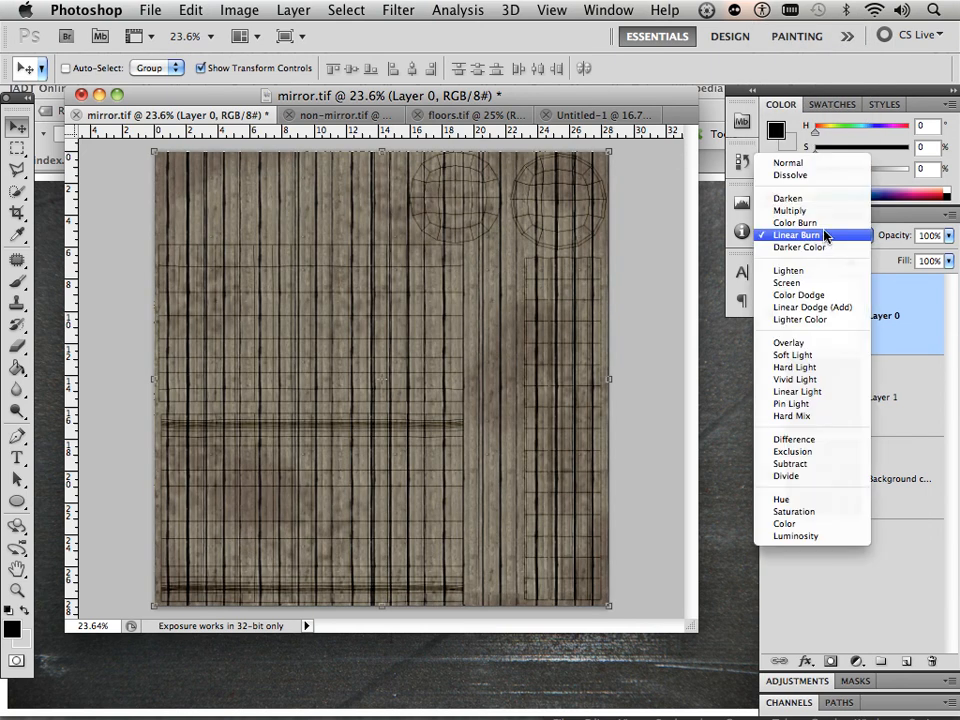
click(900, 306)
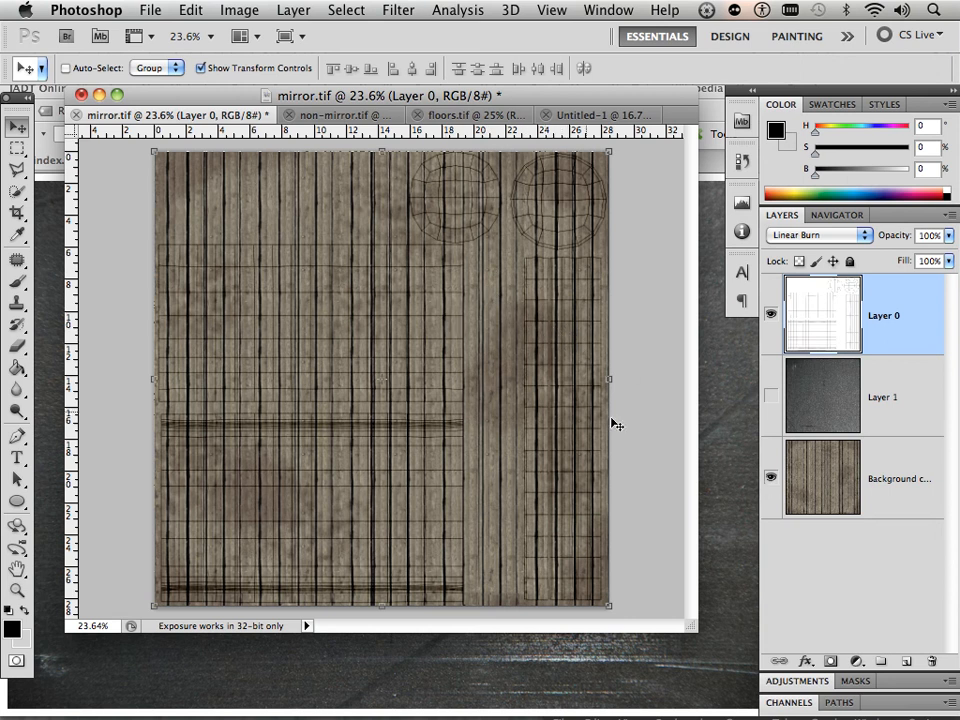
Hide the wood plank layer and show the metal Layer 1 beneath the UV snapshot
click(769, 478)
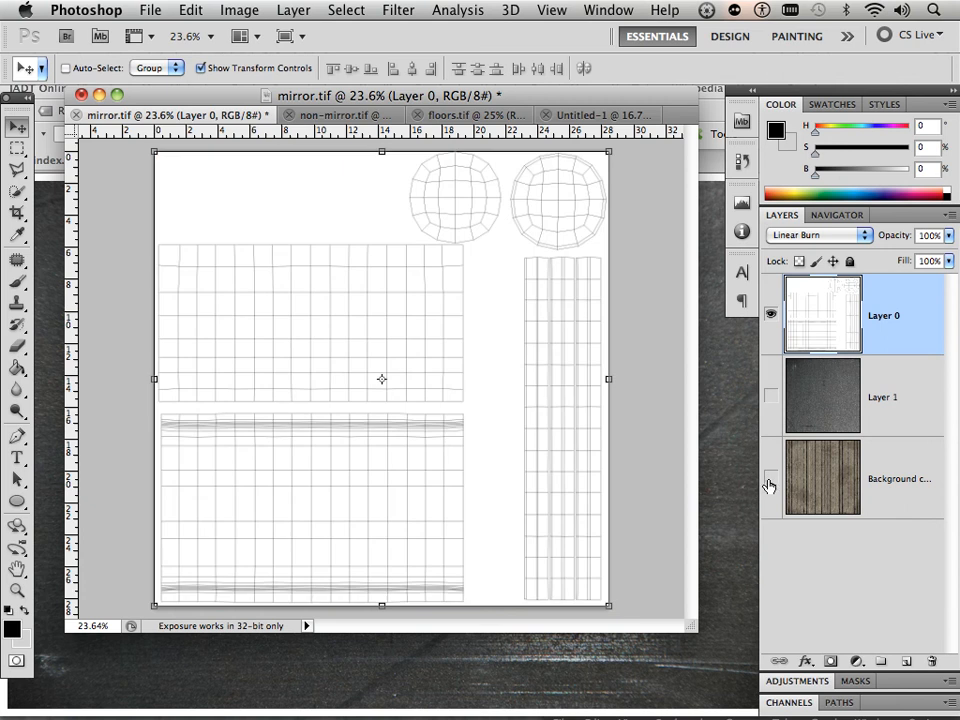
click(770, 396)
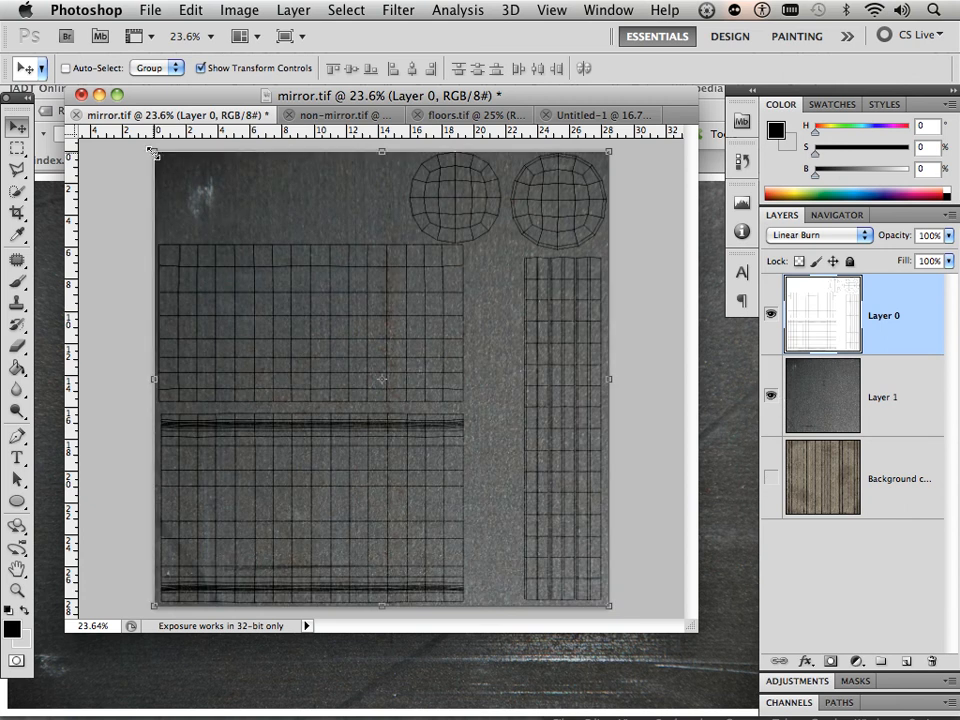
drag(155, 152, 491, 401)
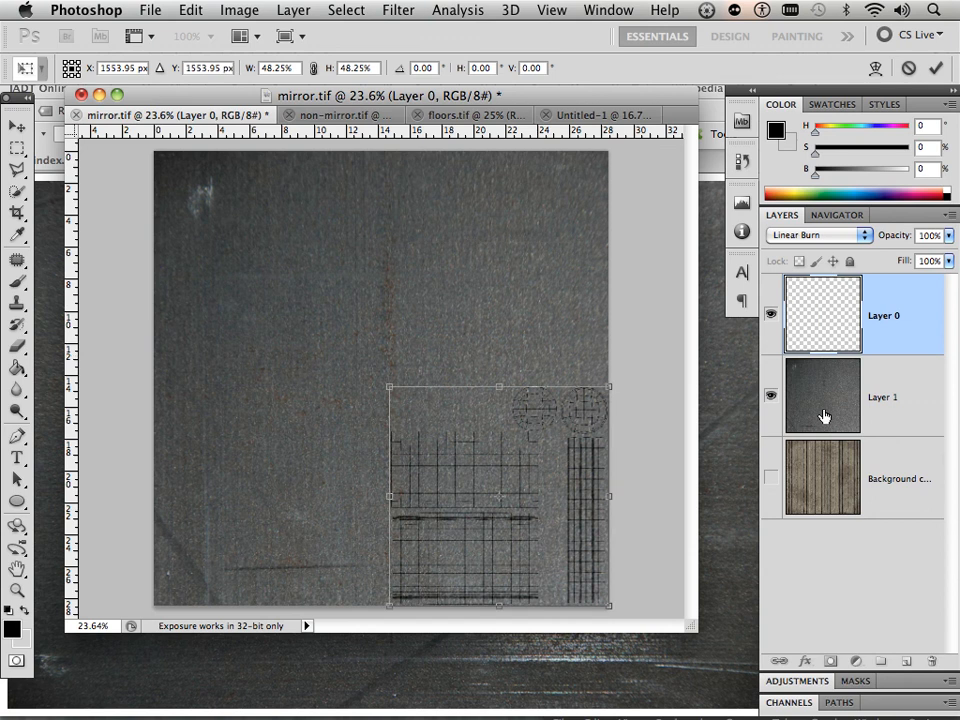
drag(399, 499, 370, 355)
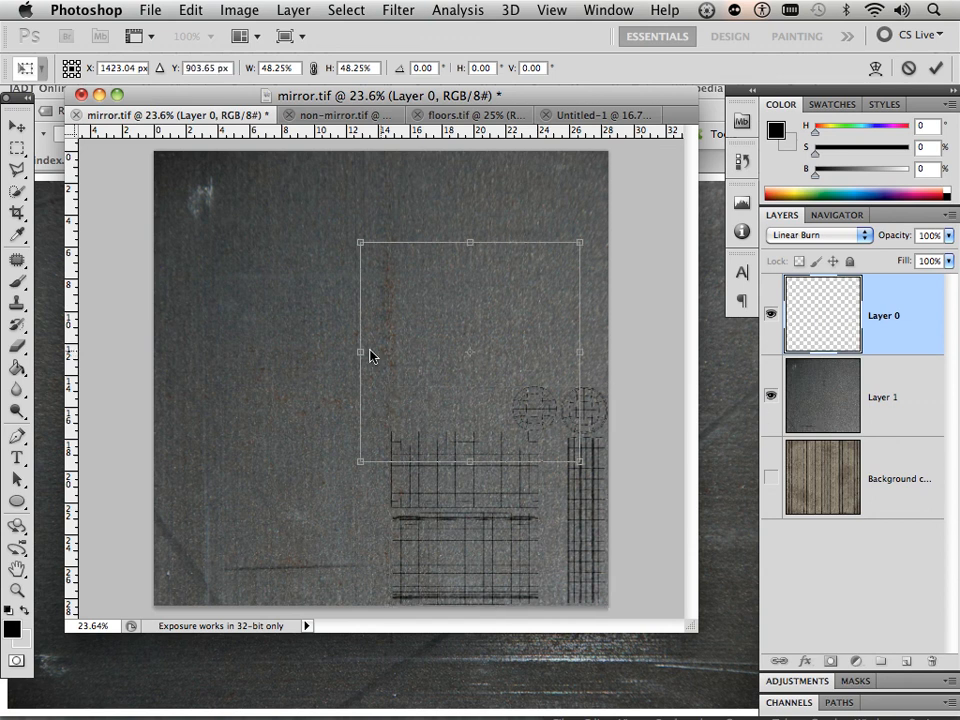
click(17, 124)
key(Return)
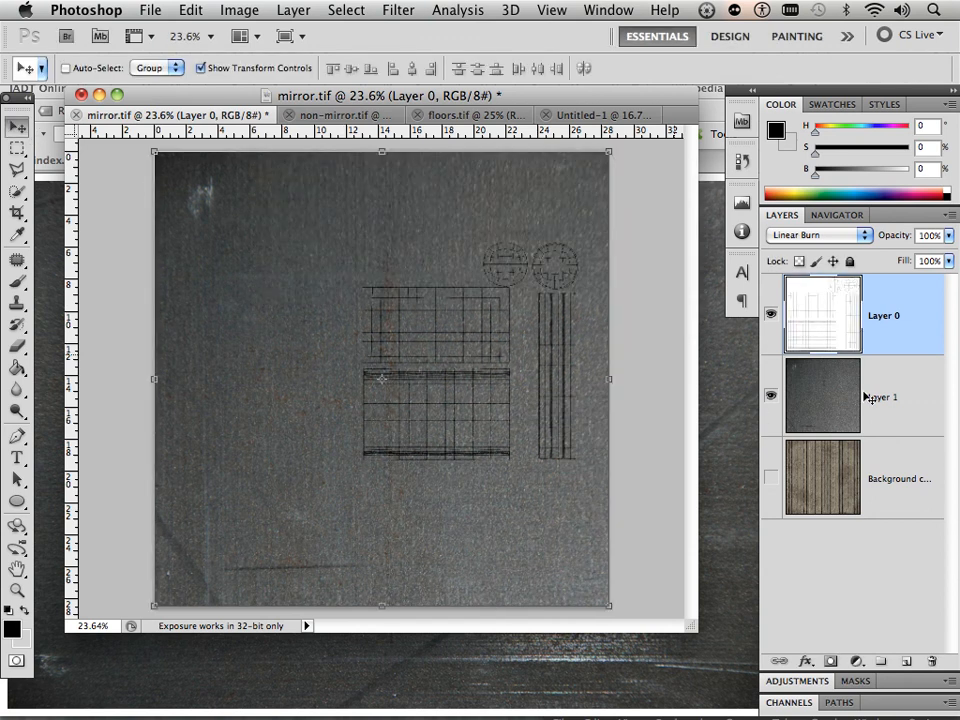
Scale the metal Layer 1 to 21.73%, place it over the lower half of the tall narrow UV shell, and show the wood plank layer
click(855, 398)
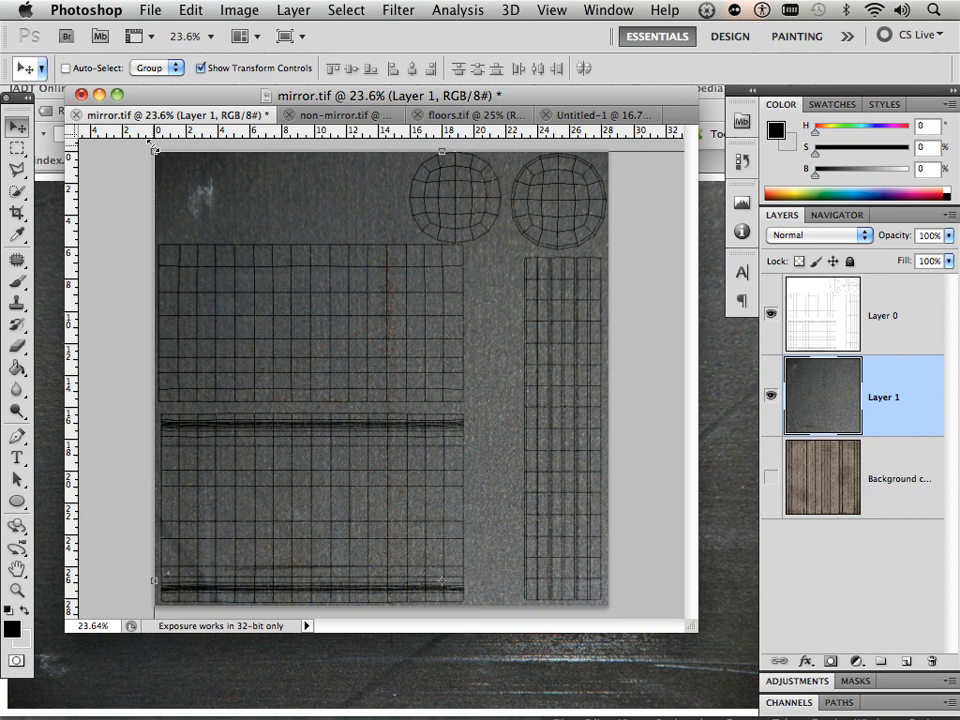
drag(151, 147, 154, 152)
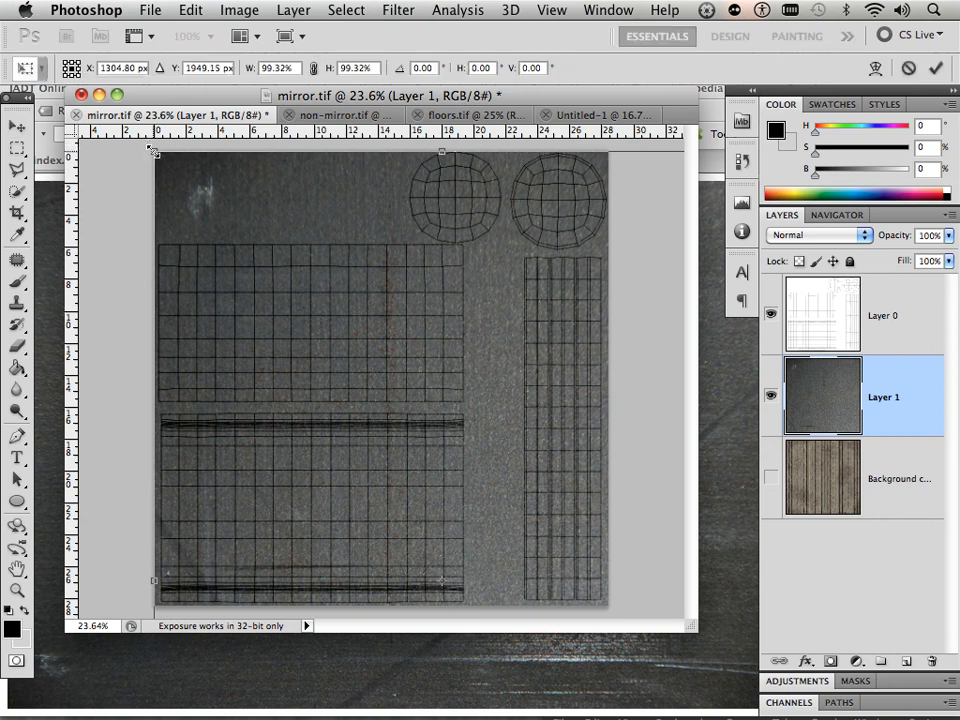
drag(152, 150, 445, 469)
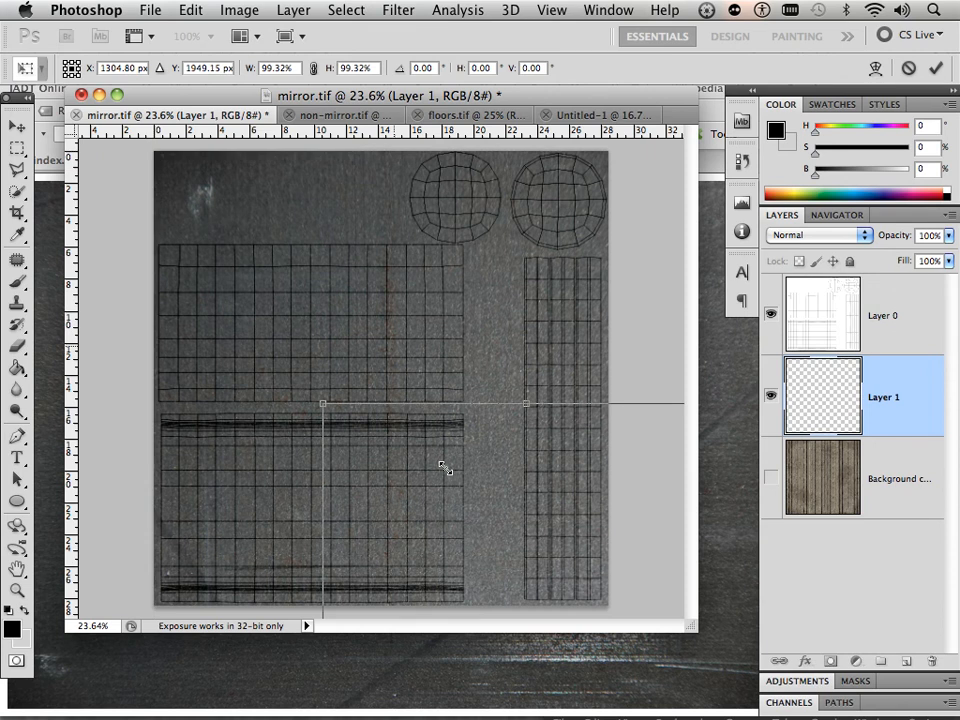
drag(445, 469, 418, 215)
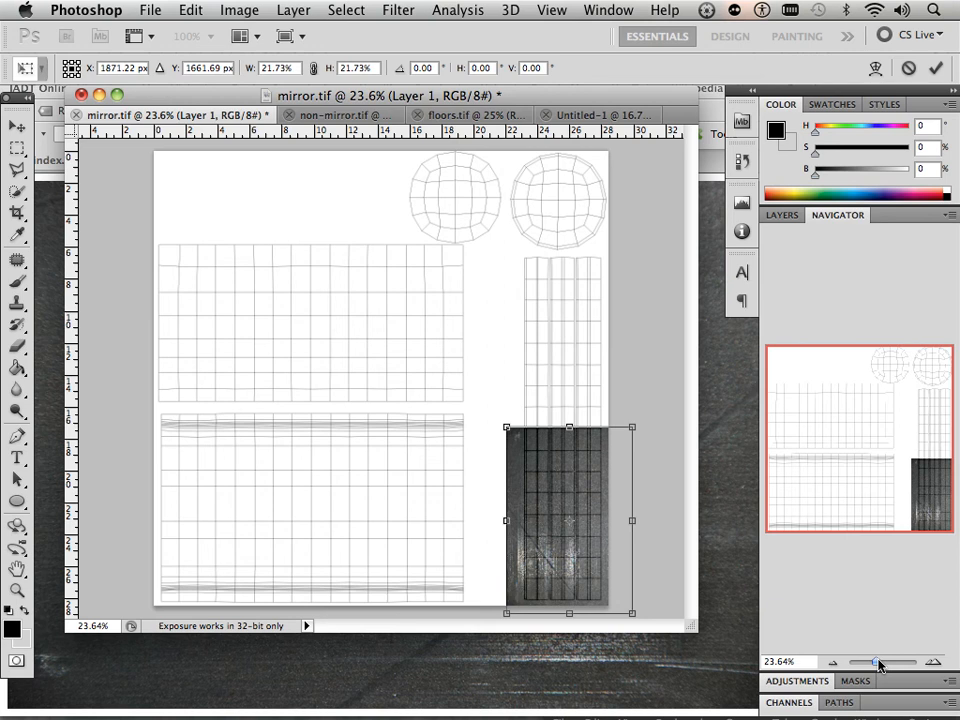
drag(879, 664, 890, 662)
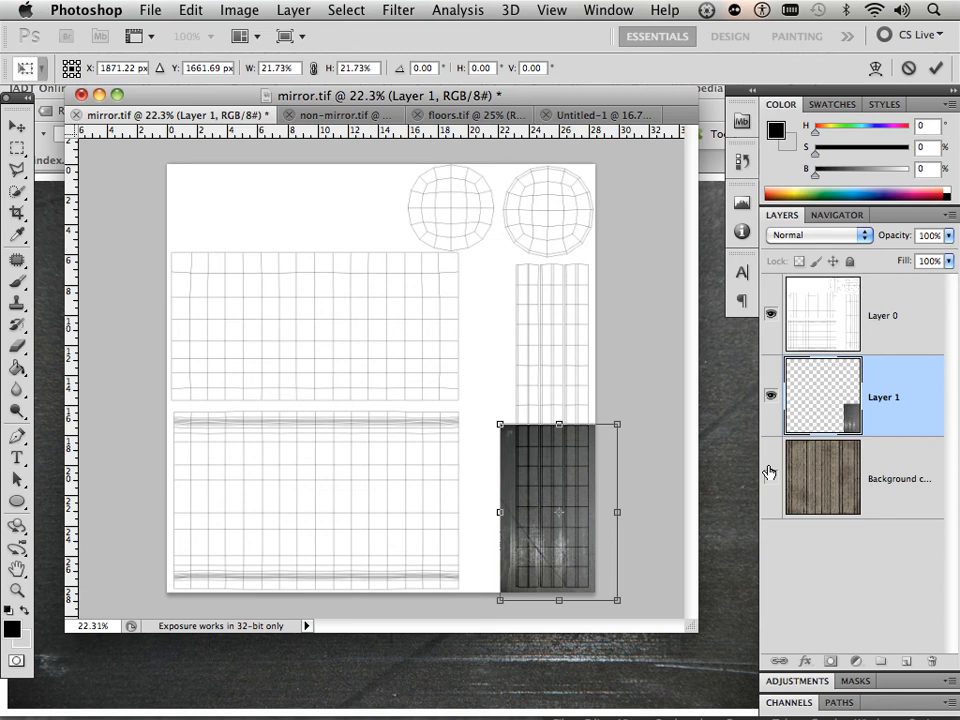
click(769, 474)
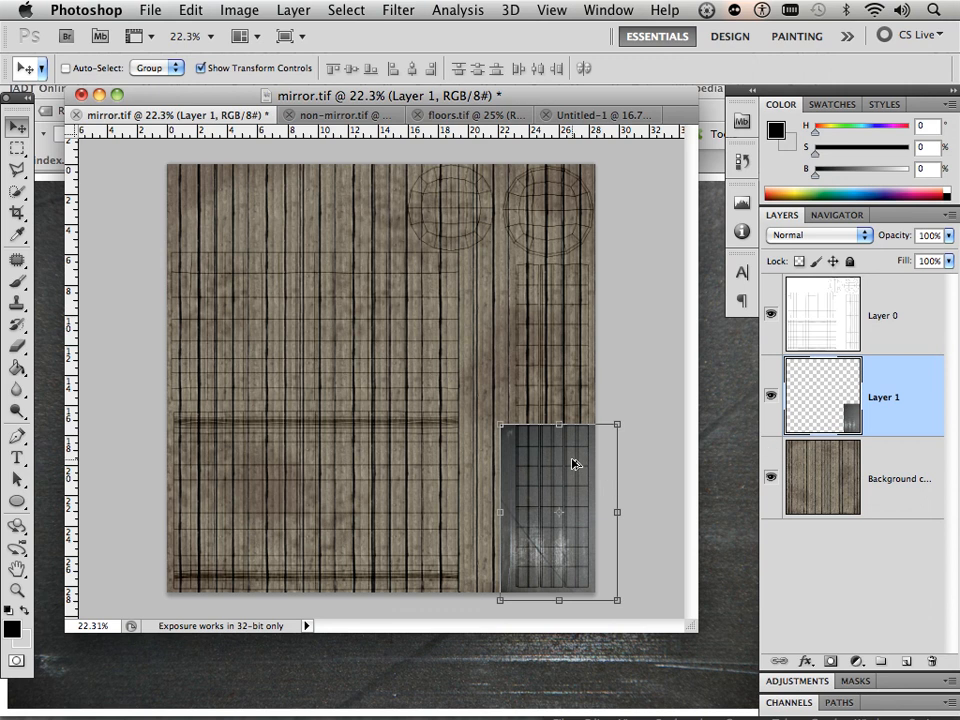
Duplicate the metal piece over the upper half of the tall narrow shell and merge the copy down into Layer 1
drag(573, 458, 569, 303)
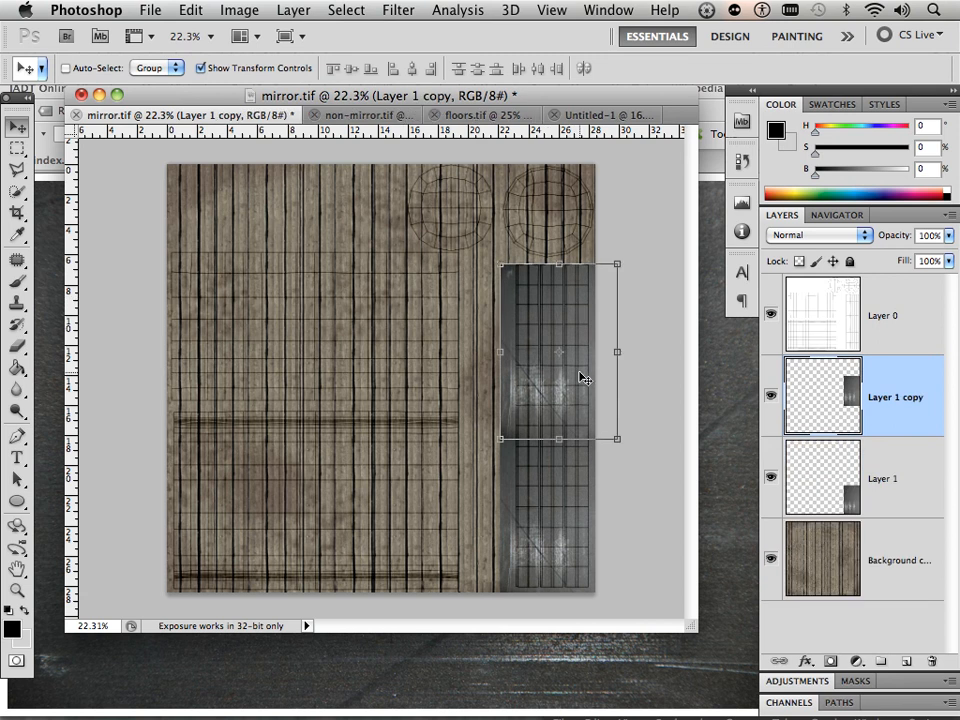
scroll(570, 380, down, 1)
scroll(569, 380, up, 3)
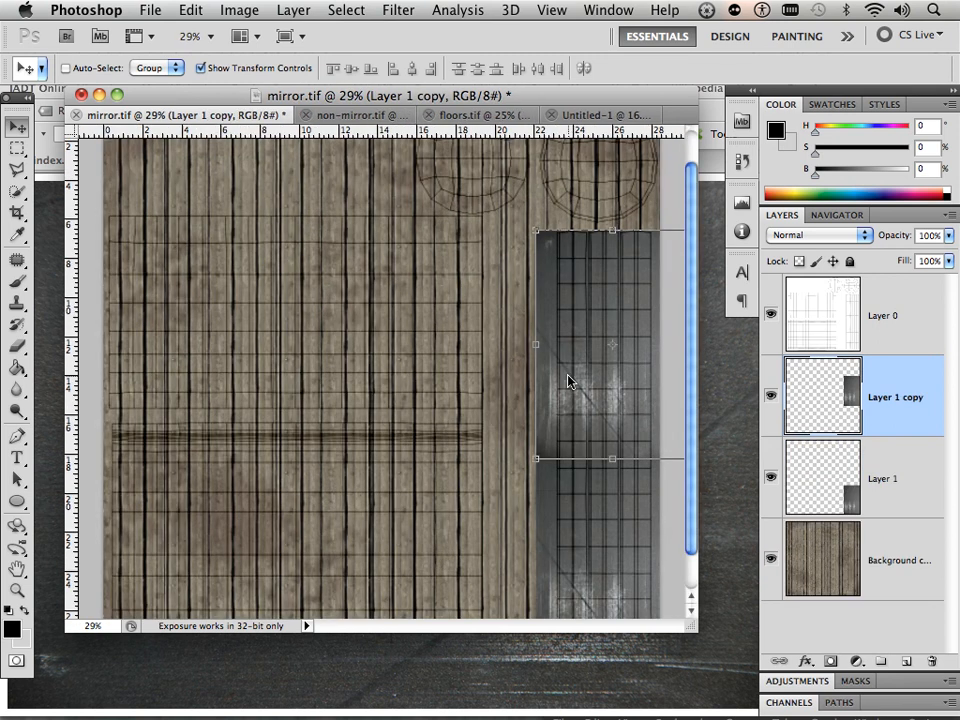
scroll(622, 420, up, 1)
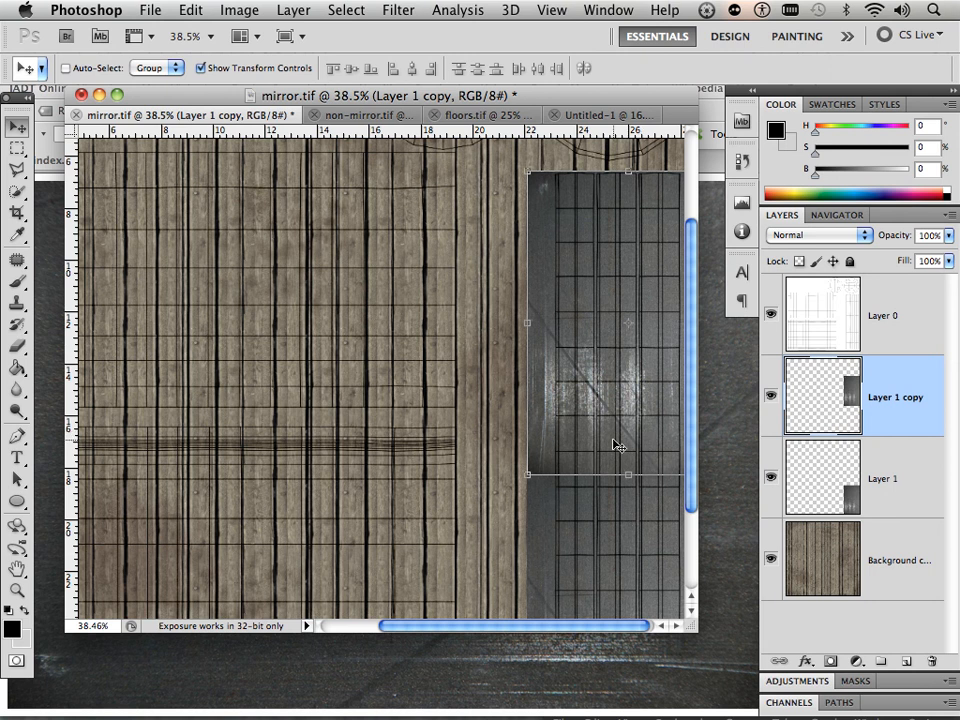
click(297, 14)
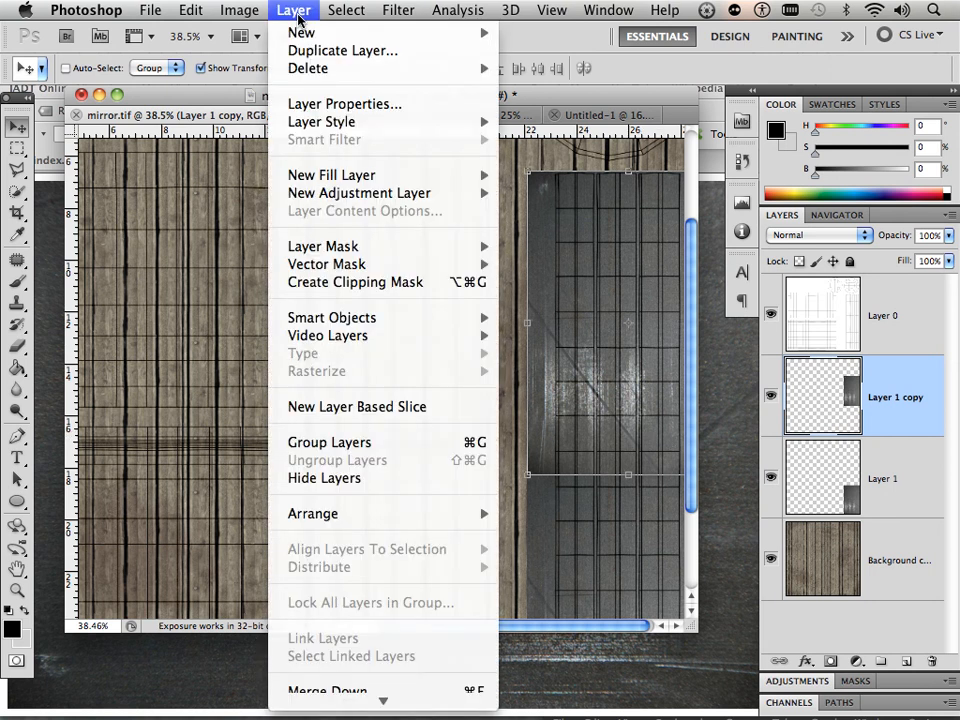
click(365, 688)
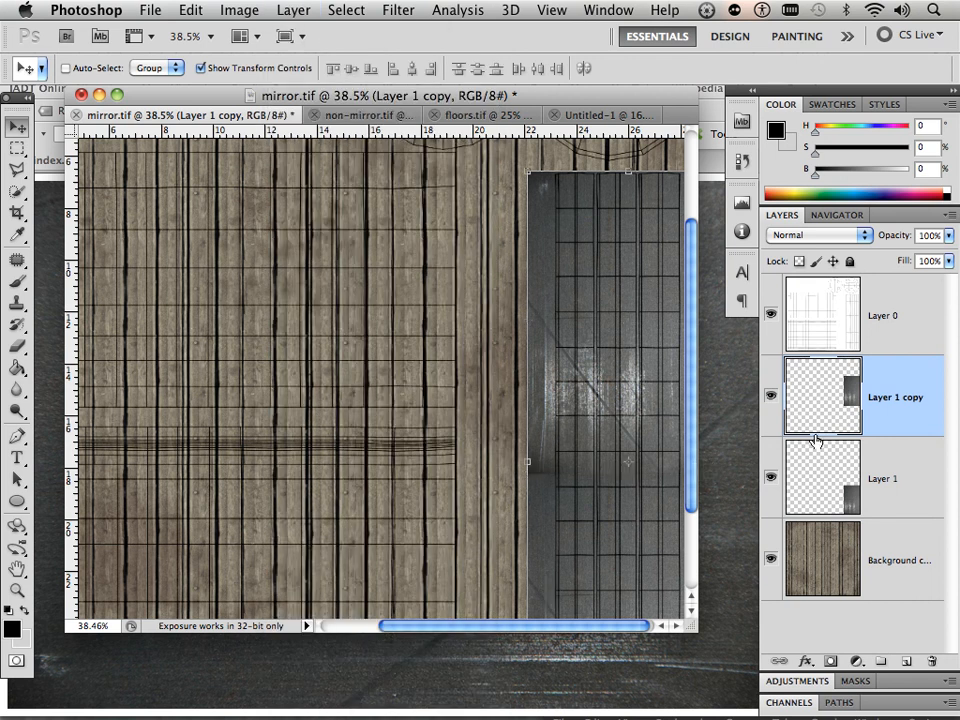
Hide the UV snapshot Layer 0 and the wood plank layer, then enlarge and shift the document window to expose the metal strip
click(771, 316)
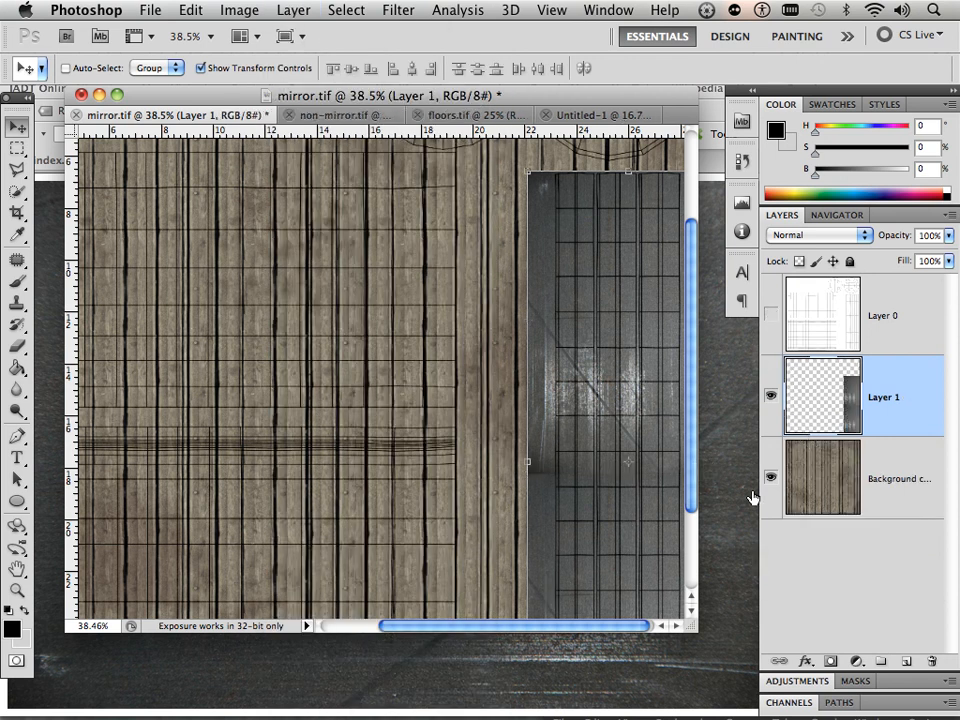
click(771, 478)
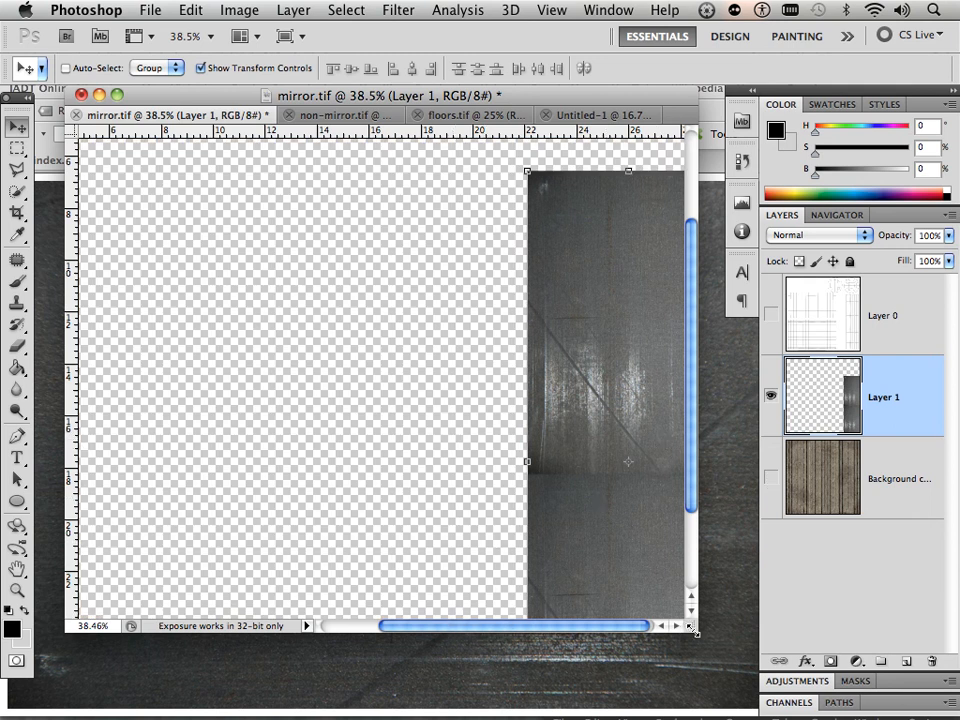
drag(703, 638, 770, 688)
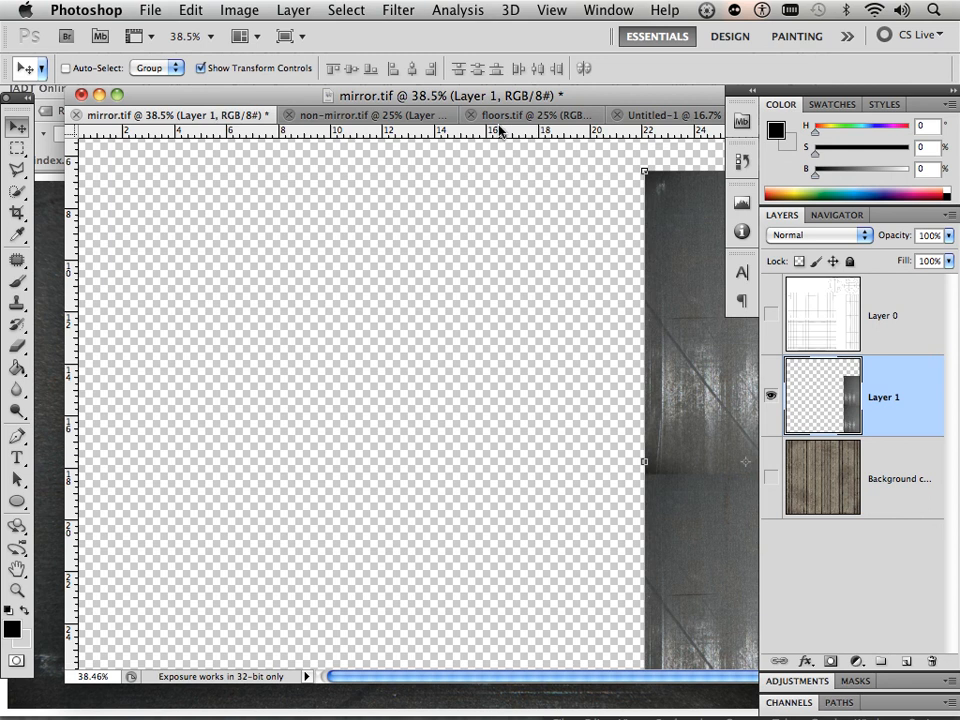
drag(229, 108, 47, 103)
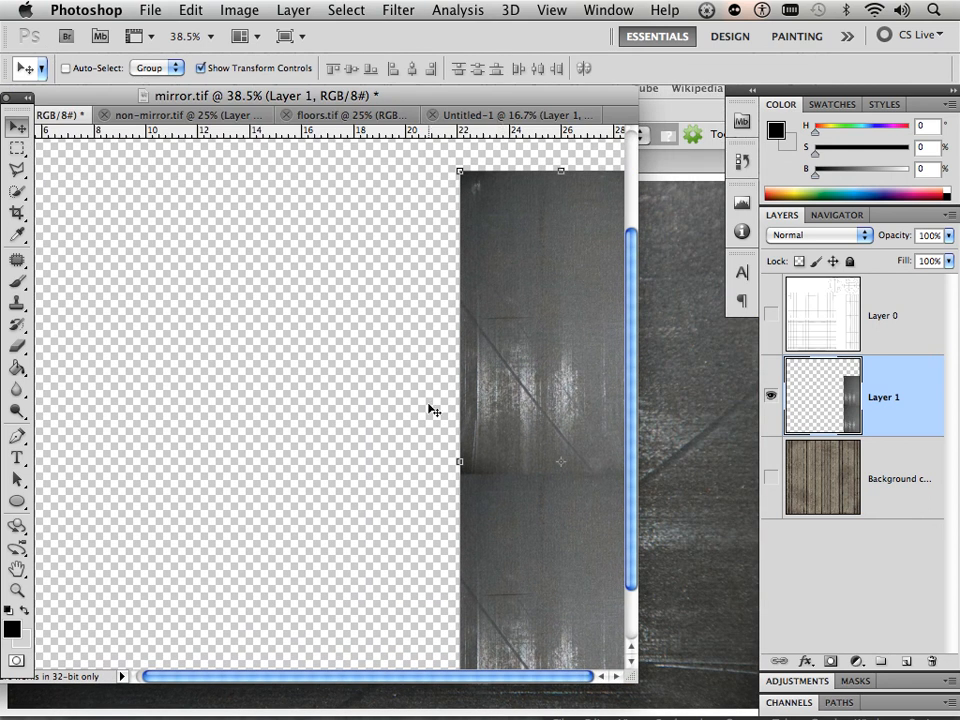
Try to patch the bright right-hand scratches on the upper metal piece with clean metal from above, and undo the patch
click(20, 264)
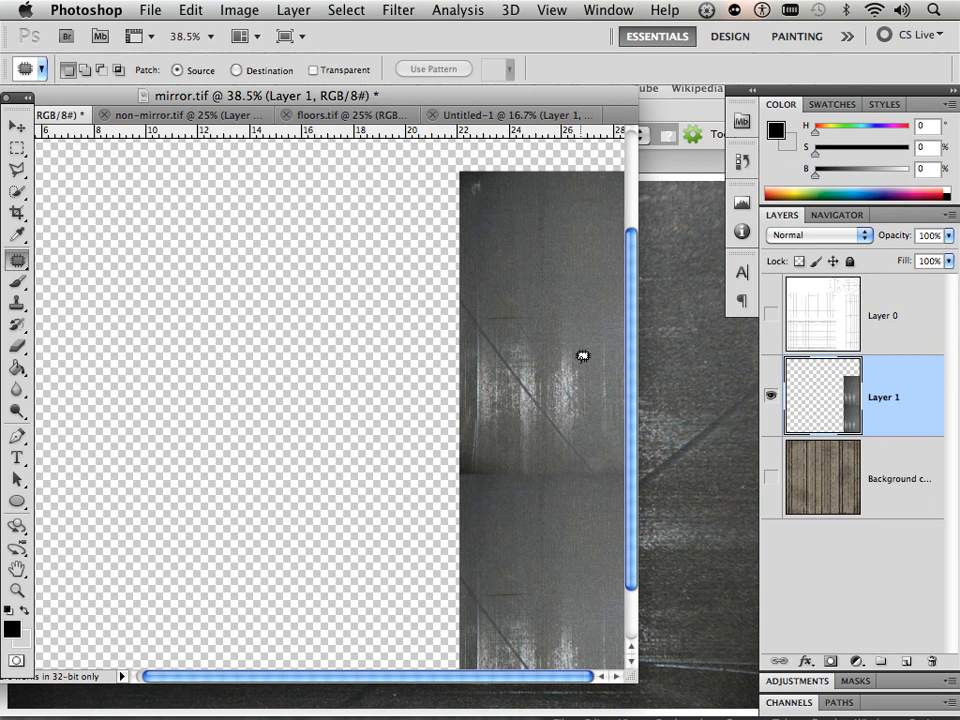
mouse_move(589, 392)
mouse_down()
mouse_move(559, 442)
mouse_move(536, 382)
mouse_move(571, 336)
mouse_move(592, 345)
mouse_move(598, 368)
mouse_move(576, 368)
mouse_move(568, 258)
mouse_up()
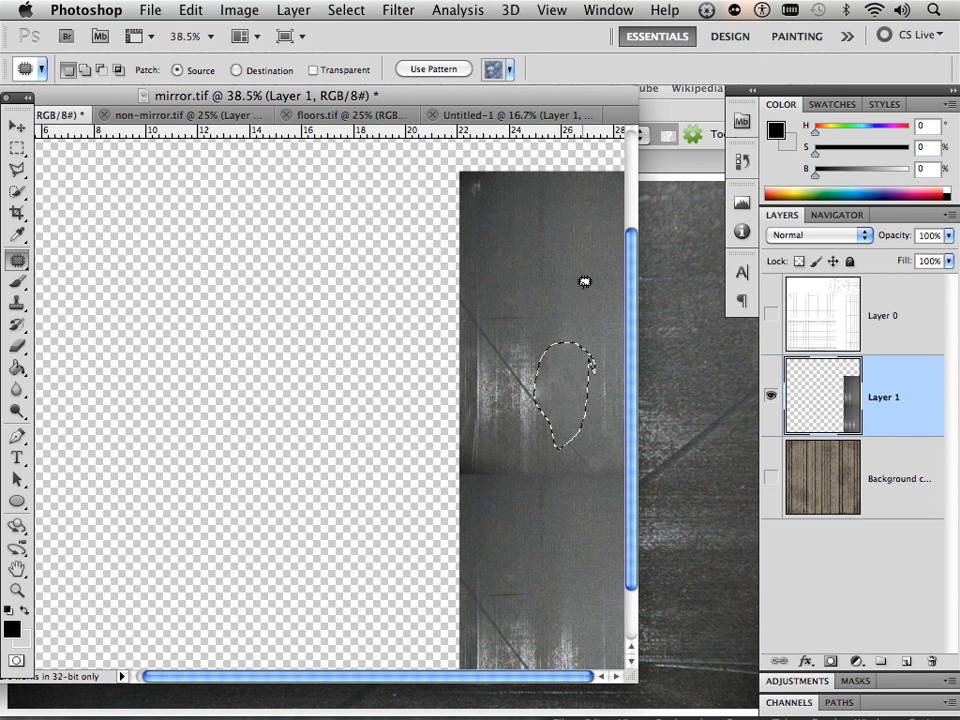
click(572, 284)
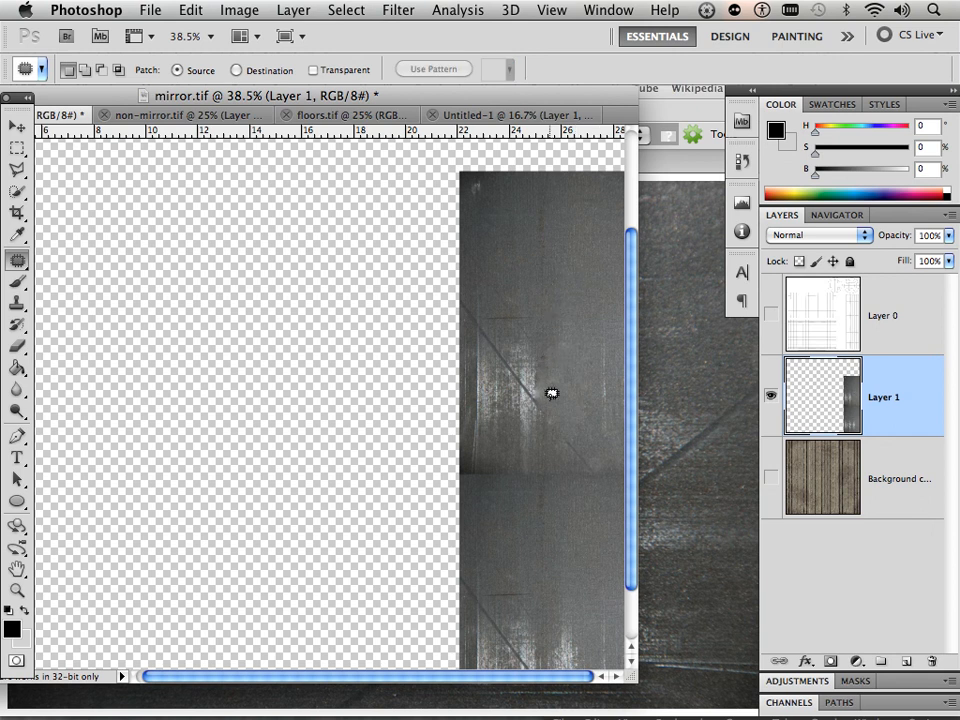
key(alt+super+z)
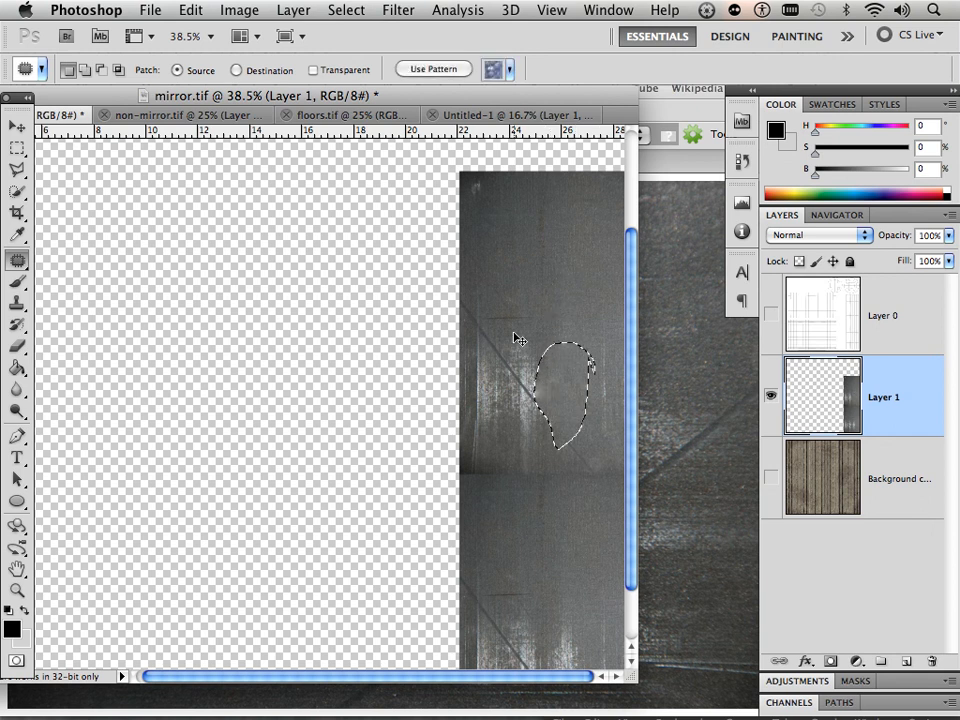
key(alt+super+z)
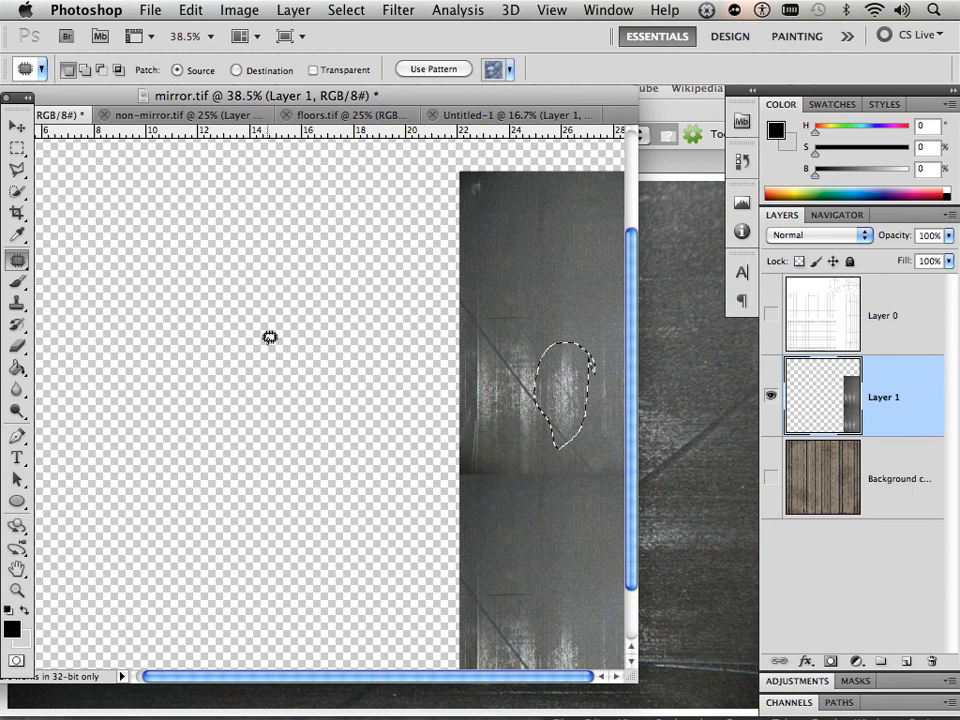
Set the Clone Stamp to brush size 80 and 100% flow, and clear the selection on the metal strip
click(17, 303)
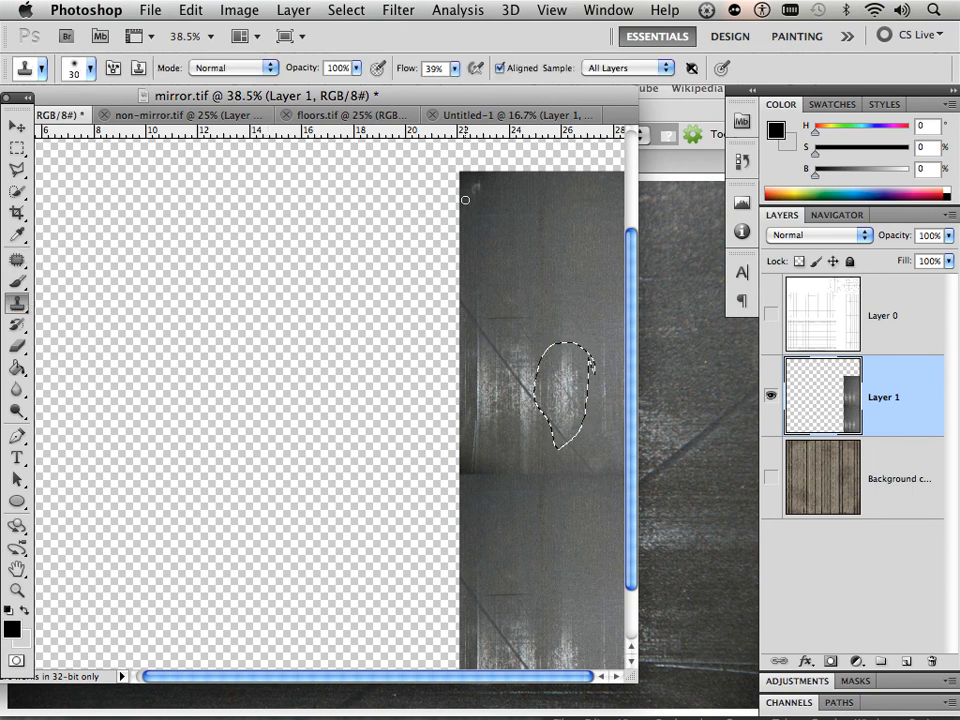
key(bracketright)
key(bracketright)
key(bracketright)
key(bracketright)
click(454, 68)
drag(462, 87, 474, 91)
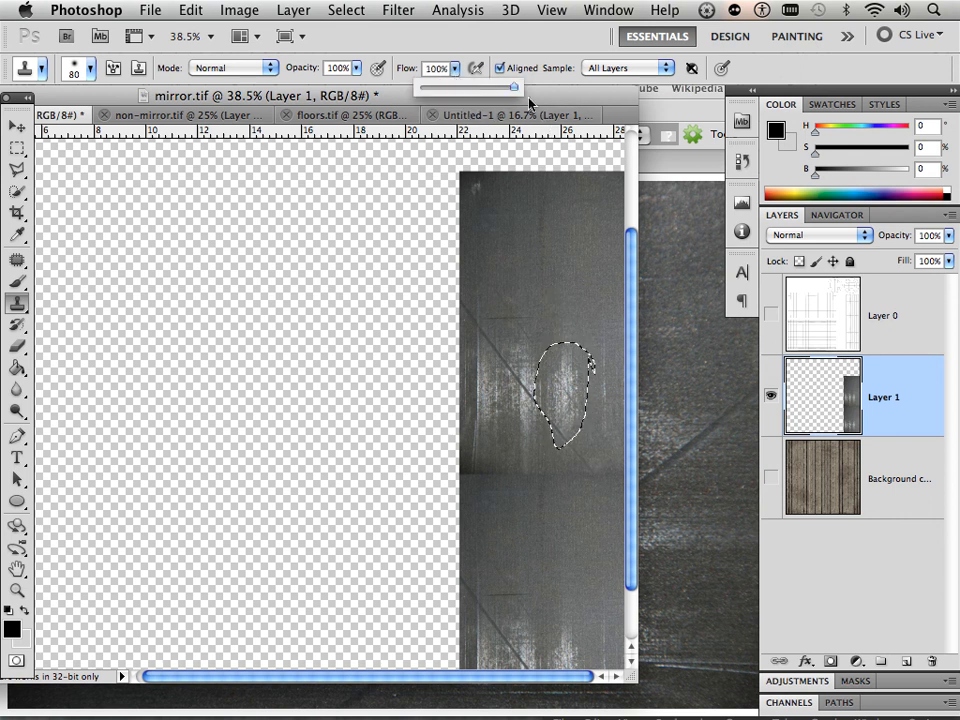
click(346, 10)
click(349, 49)
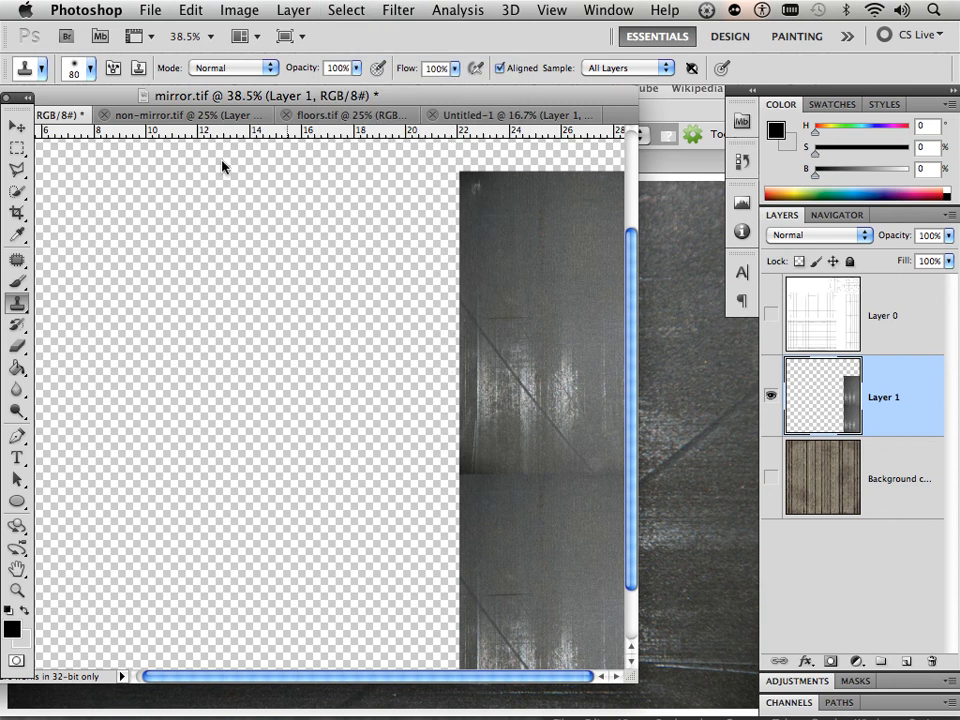
Clone clean metal over the bright scratches, the diagonal line and the corner spot on the upper metal piece
click(566, 358)
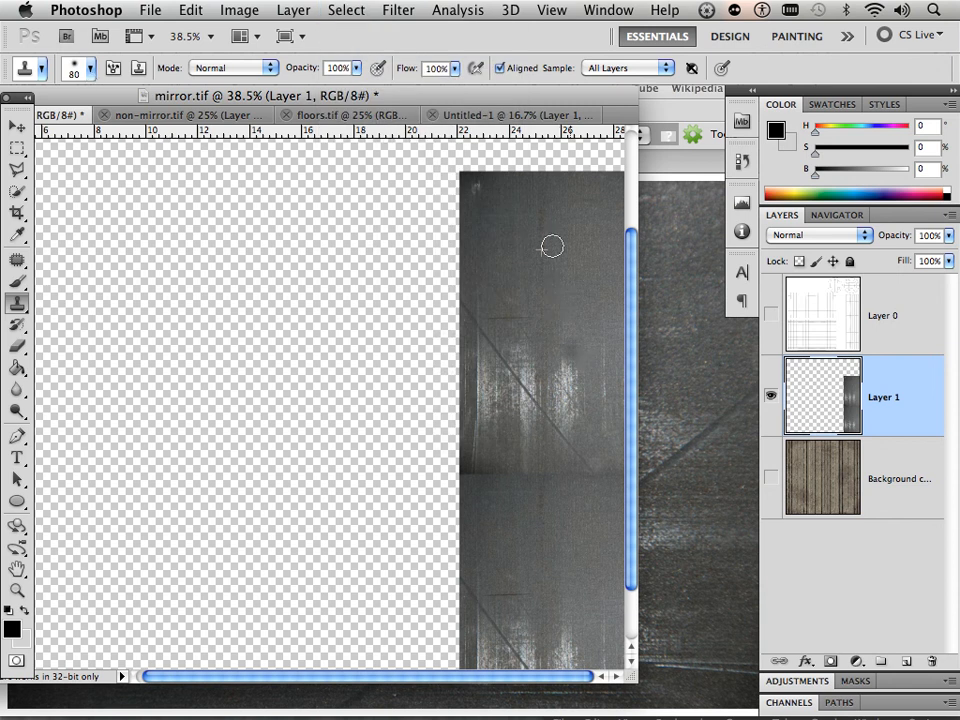
click(567, 368)
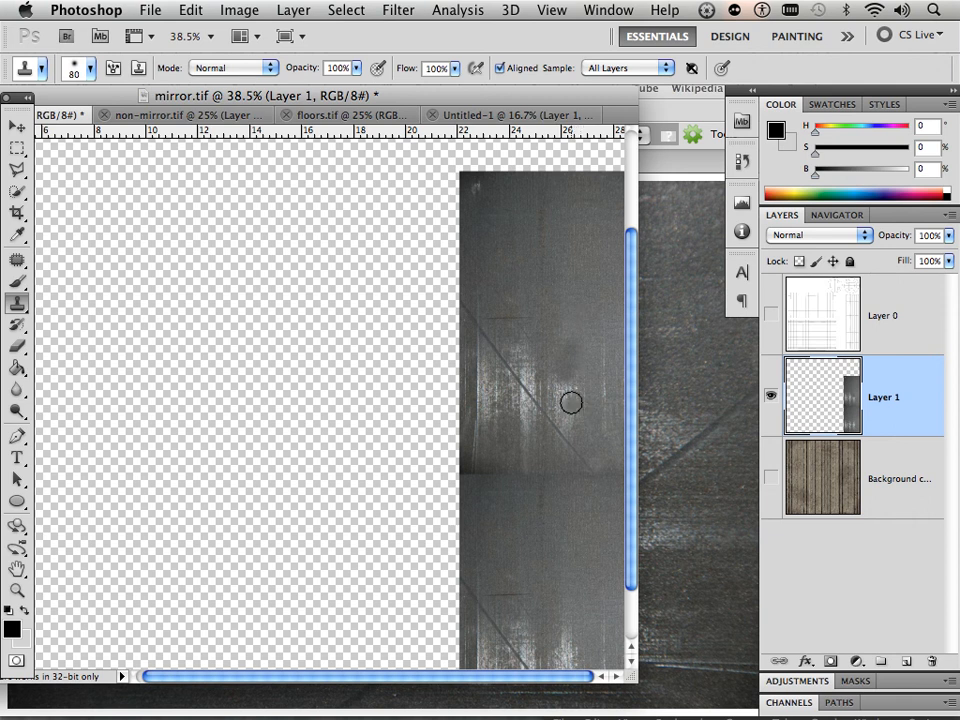
mouse_move(568, 411)
mouse_down()
mouse_move(553, 409)
mouse_move(544, 379)
mouse_move(525, 411)
mouse_move(531, 369)
mouse_move(521, 354)
mouse_move(513, 386)
mouse_move(528, 441)
mouse_move(518, 406)
mouse_move(521, 303)
mouse_up()
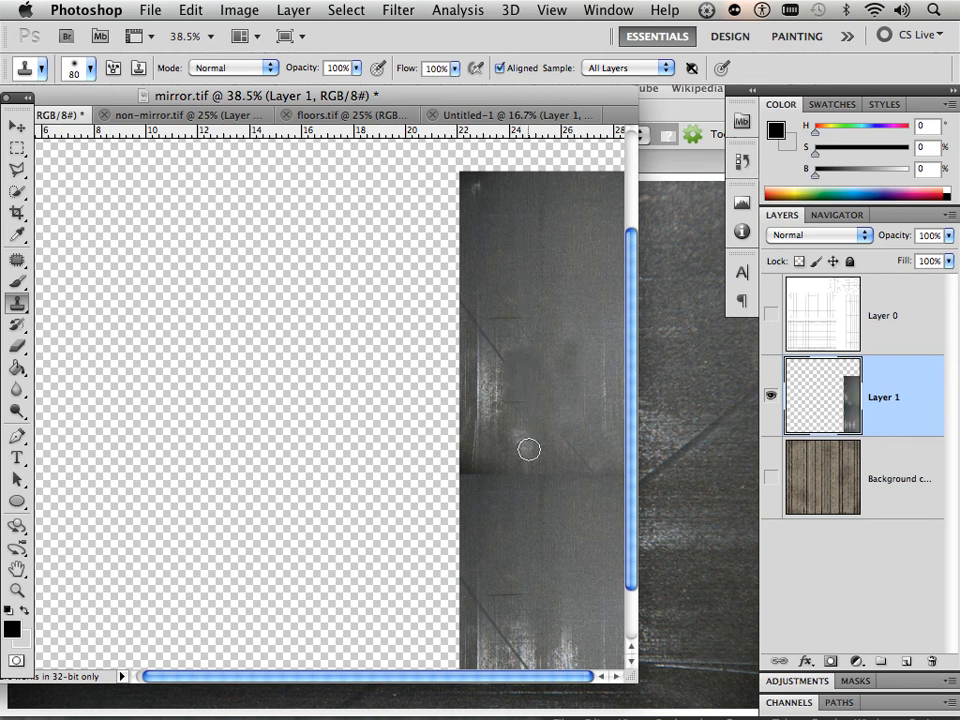
mouse_move(521, 431)
mouse_down()
mouse_move(525, 456)
mouse_move(521, 437)
mouse_up()
mouse_move(494, 357)
mouse_down()
mouse_move(488, 424)
mouse_move(489, 347)
mouse_move(474, 358)
mouse_move(519, 339)
mouse_move(465, 315)
mouse_move(480, 416)
mouse_move(503, 357)
mouse_up()
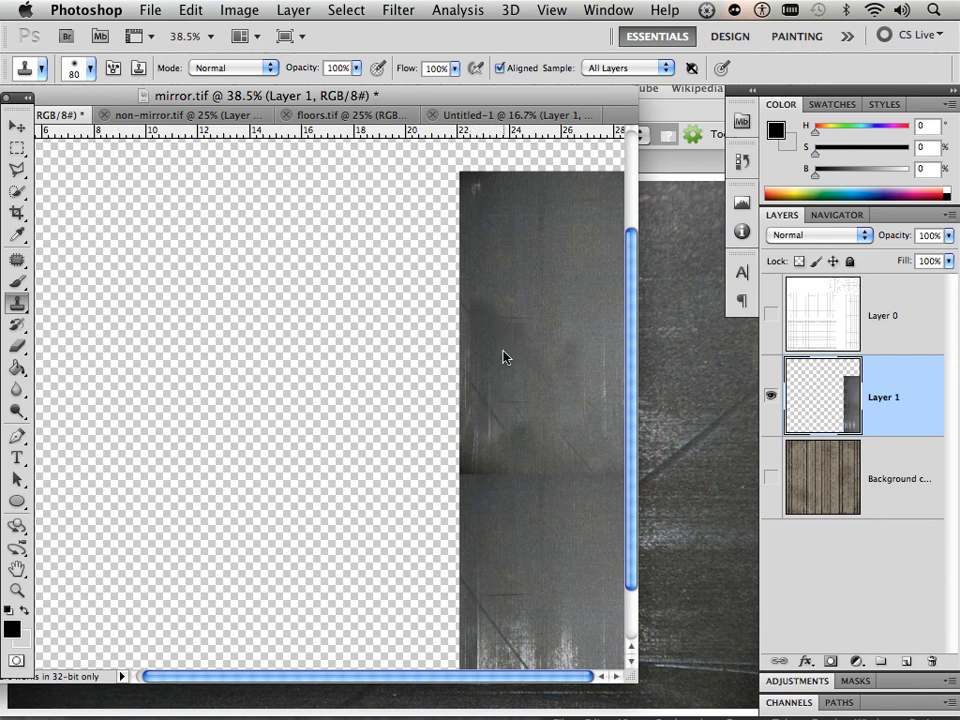
alt+click(498, 263)
mouse_move(493, 416)
mouse_down()
mouse_move(482, 416)
mouse_move(478, 452)
mouse_move(471, 358)
mouse_up()
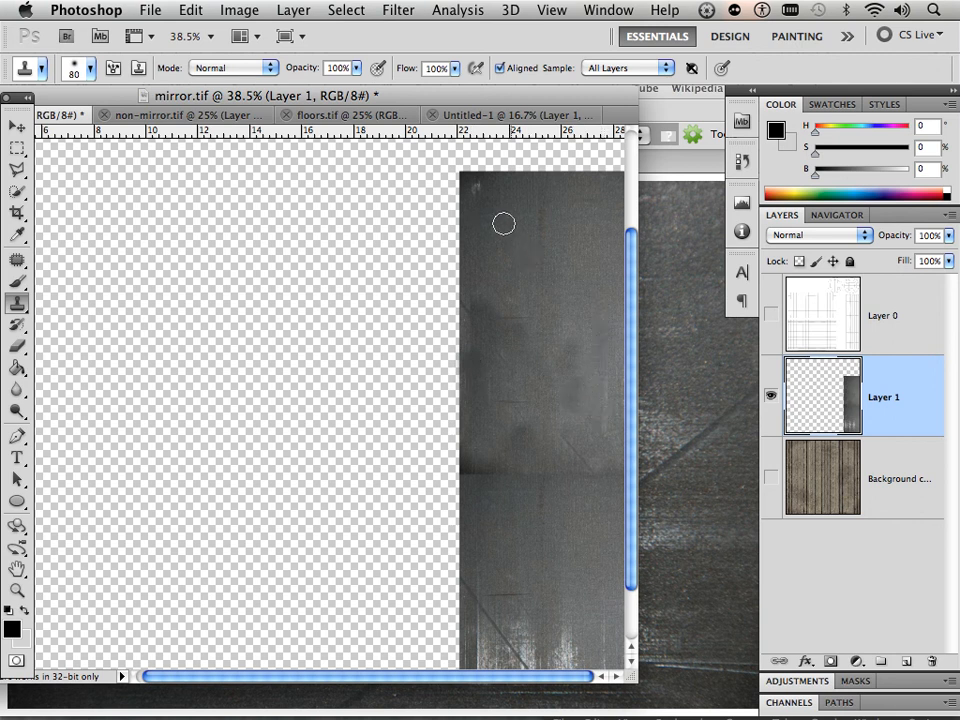
click(474, 190)
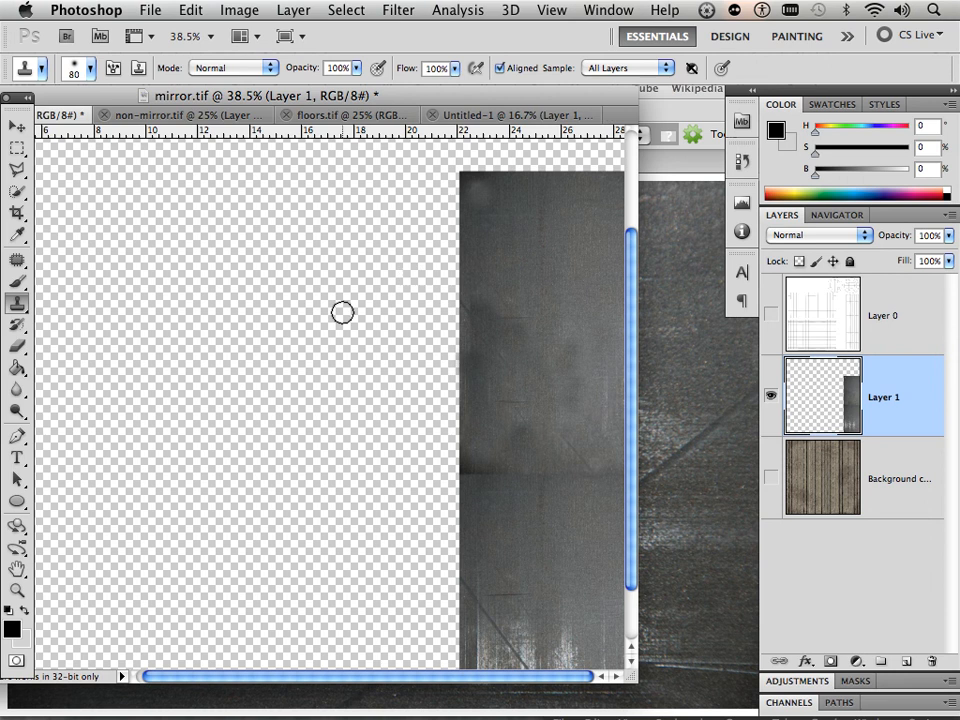
Patch the dark blotches on the left side of the upper metal piece with clean metal from its upper right area
click(17, 259)
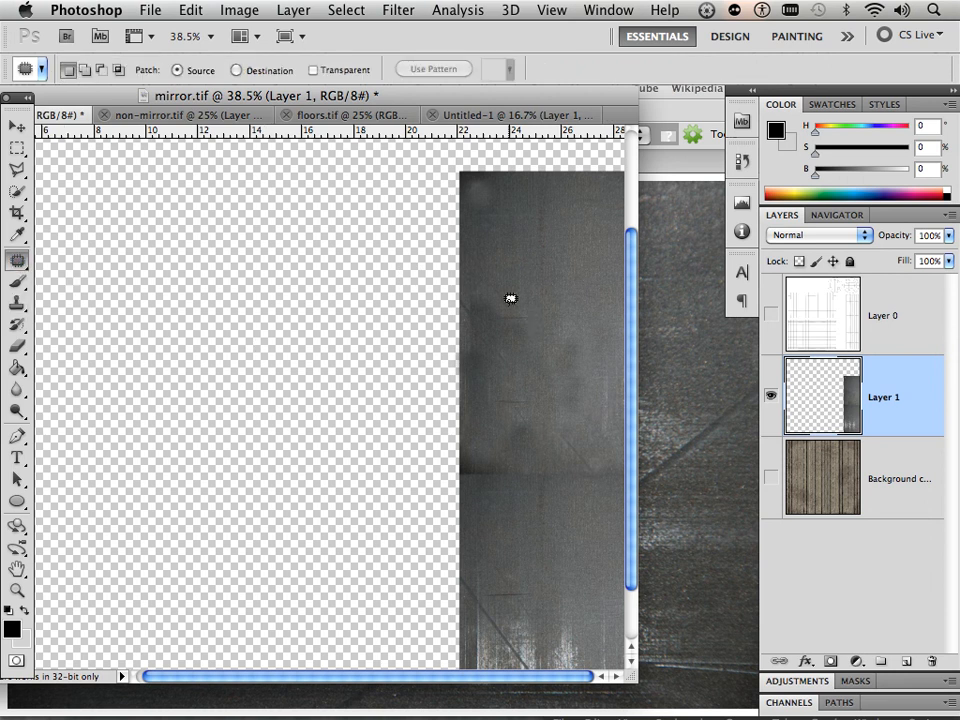
mouse_move(468, 333)
mouse_down()
mouse_move(526, 393)
mouse_move(539, 365)
mouse_move(543, 296)
mouse_move(486, 286)
mouse_up()
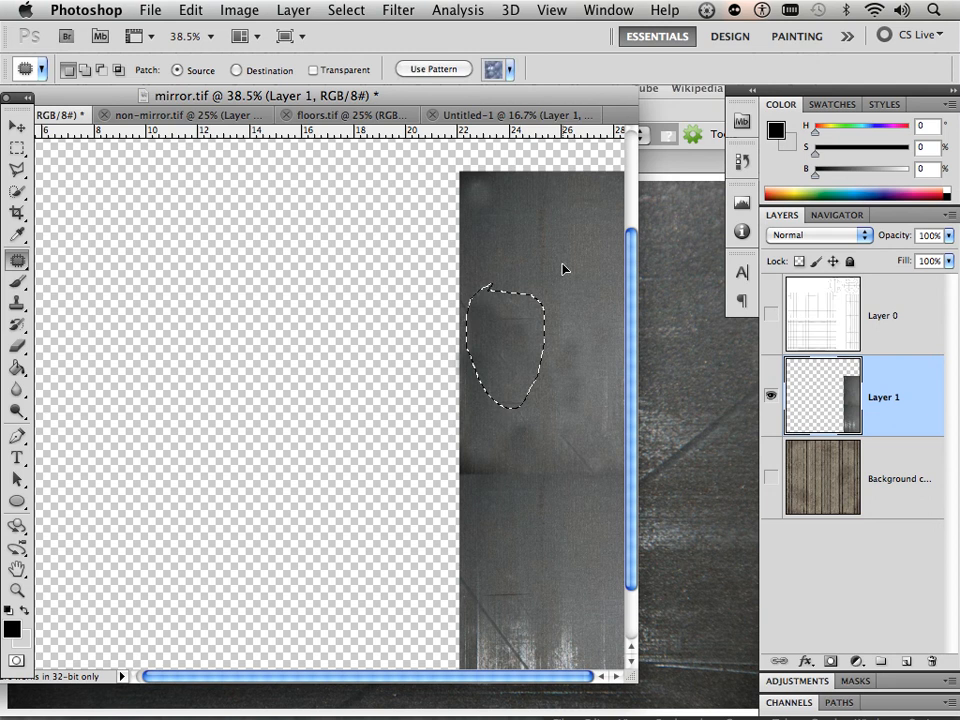
drag(488, 290, 547, 322)
drag(570, 262, 590, 252)
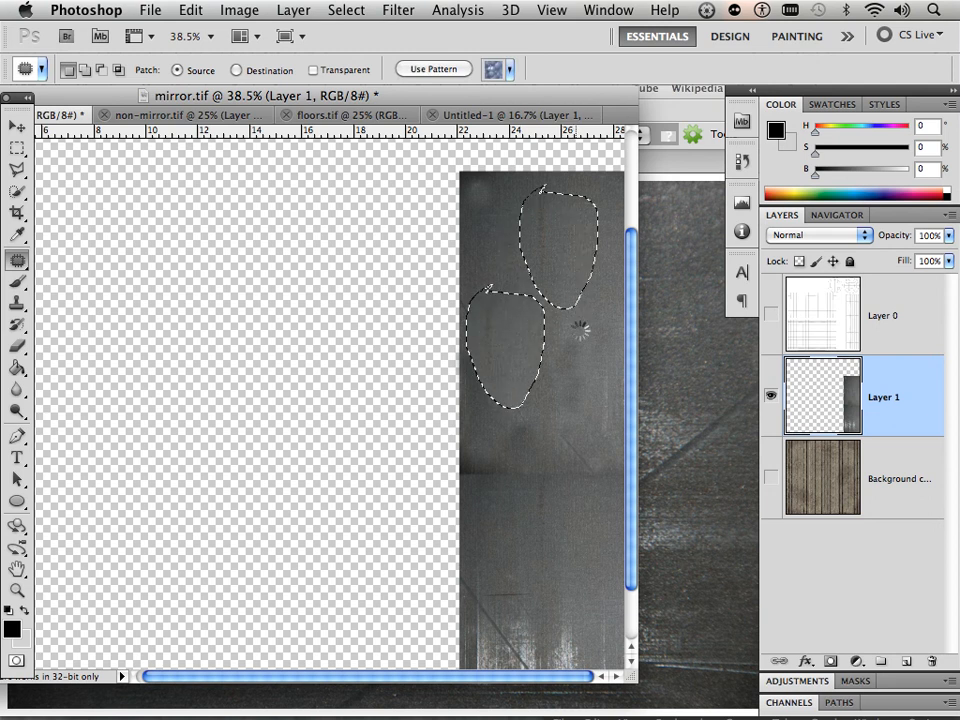
key(super+d)
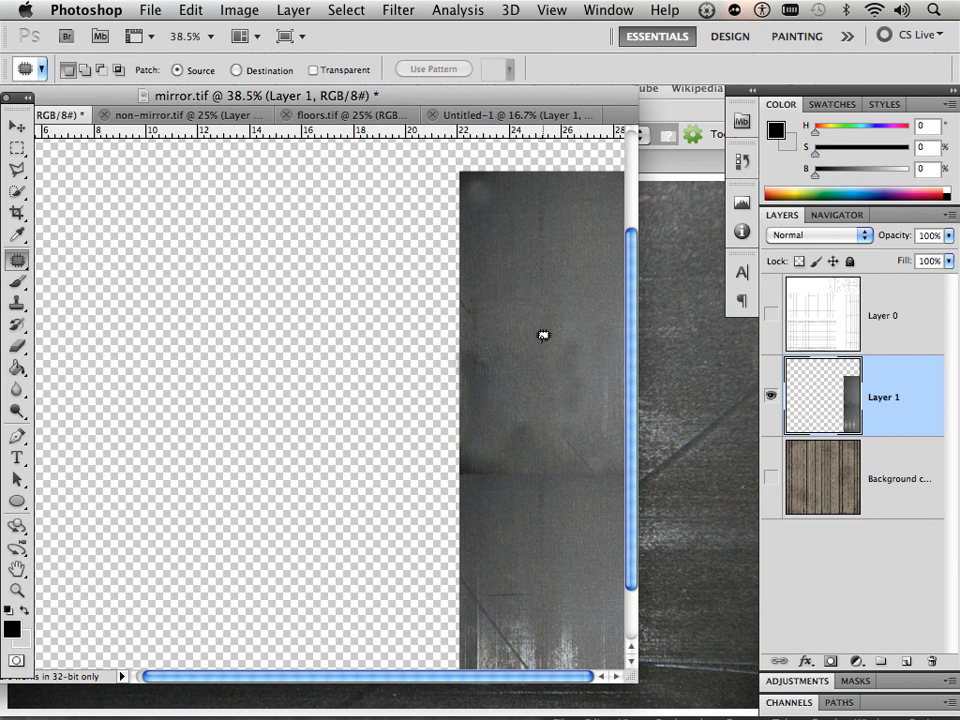
Patch the remaining blotches at the centre right of the upper metal piece and the seam between the two pieces with clean metal
mouse_move(542, 335)
mouse_down()
mouse_move(541, 420)
mouse_move(573, 422)
mouse_move(605, 381)
mouse_move(594, 326)
mouse_move(532, 348)
mouse_move(546, 257)
mouse_up()
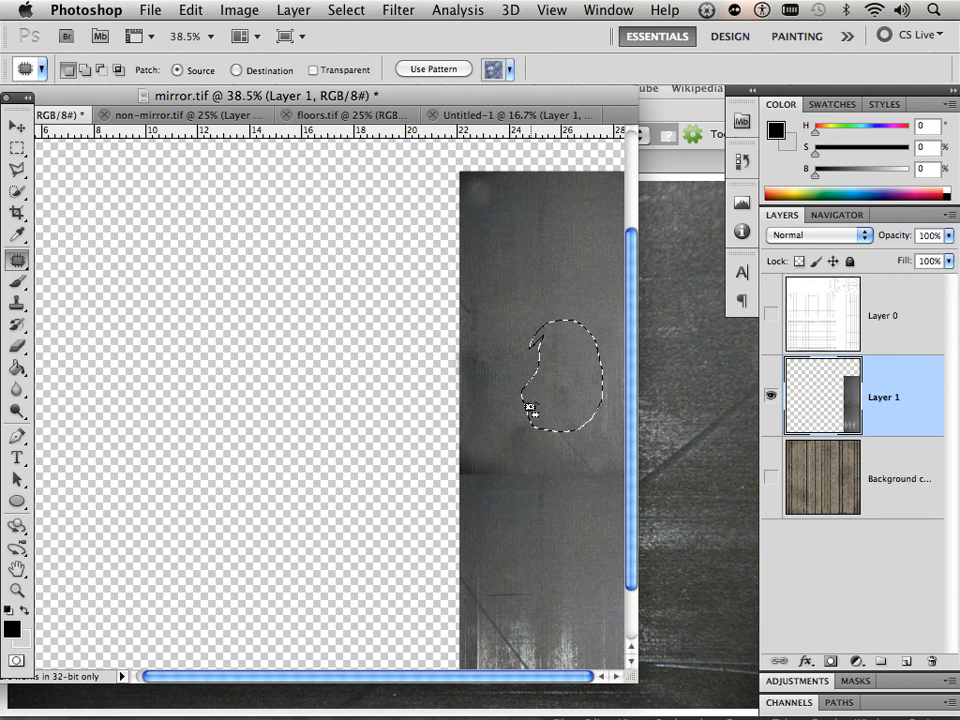
click(574, 303)
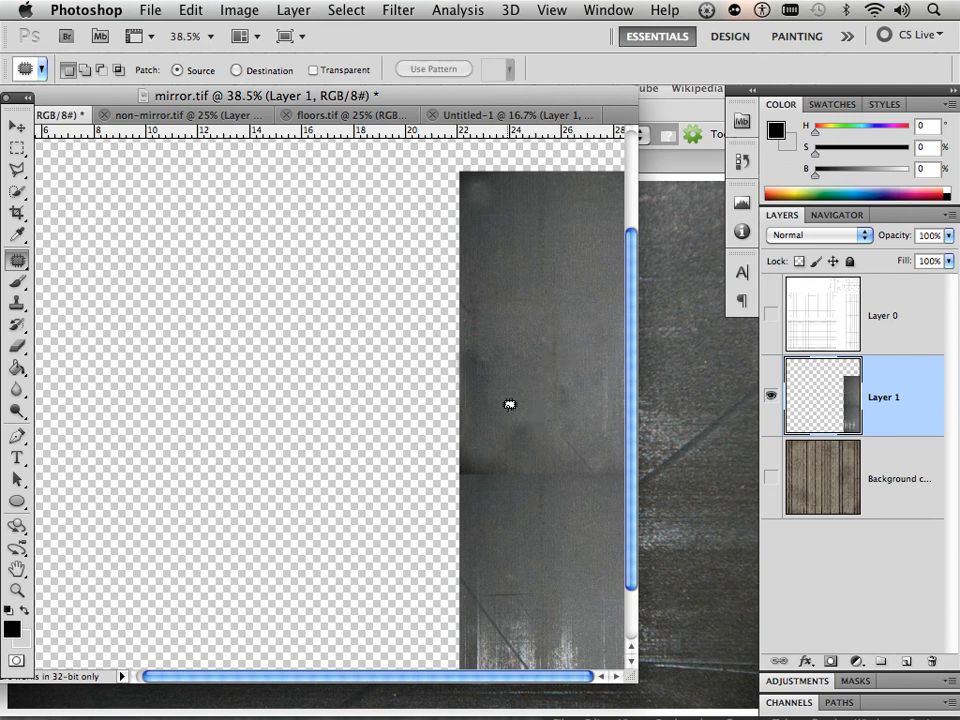
mouse_move(509, 404)
mouse_down()
mouse_move(478, 444)
mouse_move(476, 466)
mouse_move(526, 475)
mouse_move(539, 461)
mouse_move(531, 394)
mouse_move(519, 397)
mouse_move(511, 428)
mouse_move(599, 276)
mouse_up()
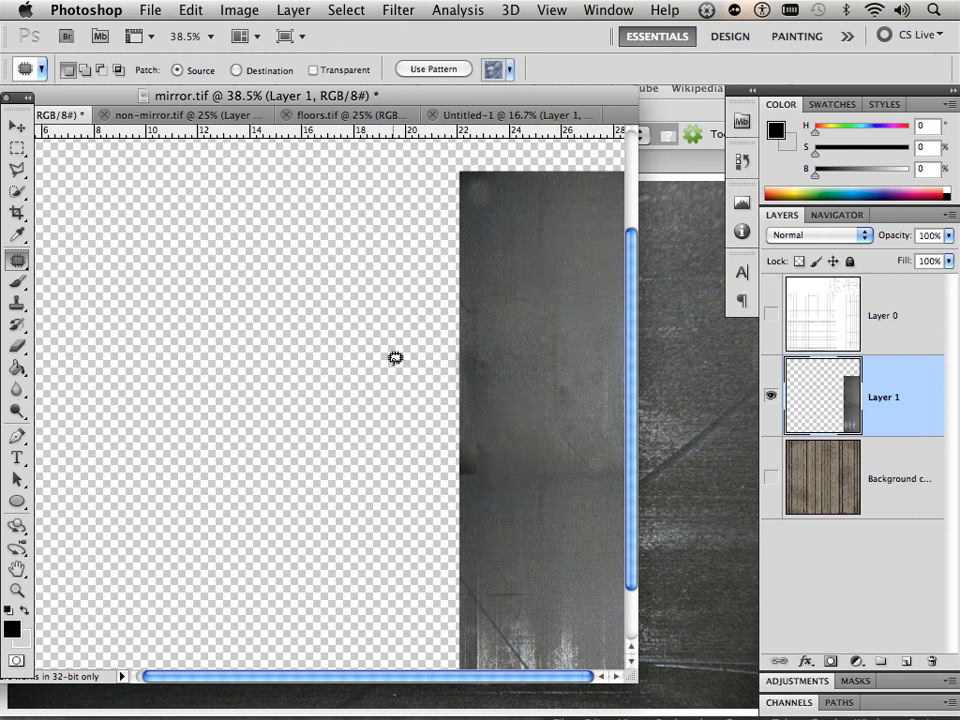